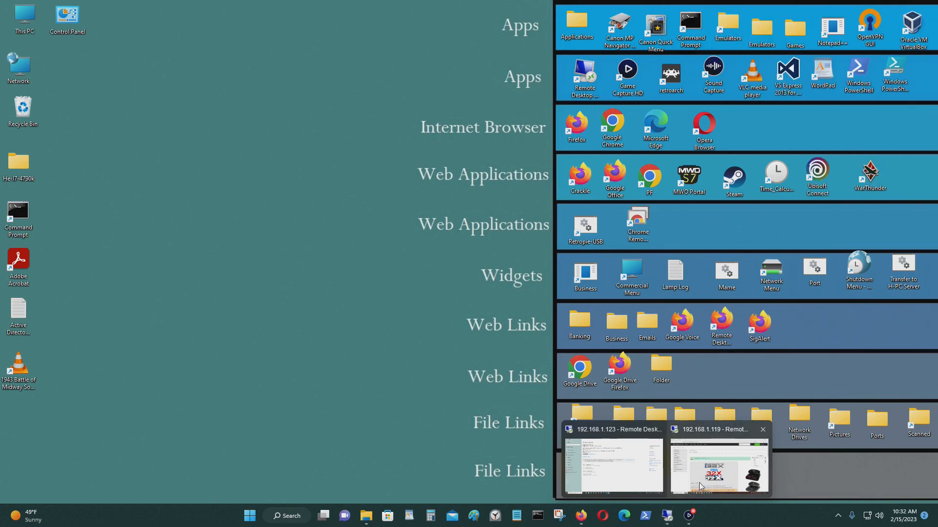
Step: Go full-screen on the remote session and read the Sega 32x page's ROM formats down to Controls
{"action": "left_click", "coordinate": [700, 487]}
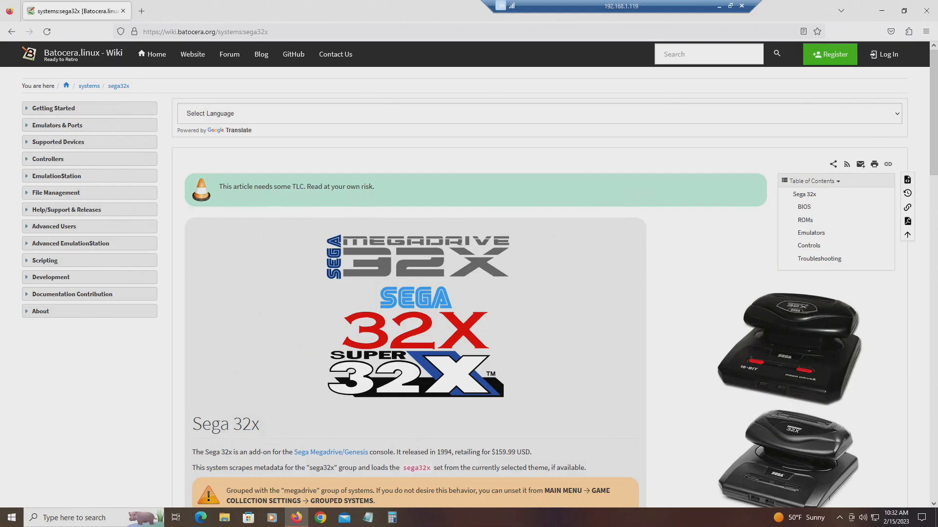
{"action": "left_click", "coordinate": [798, 517]}
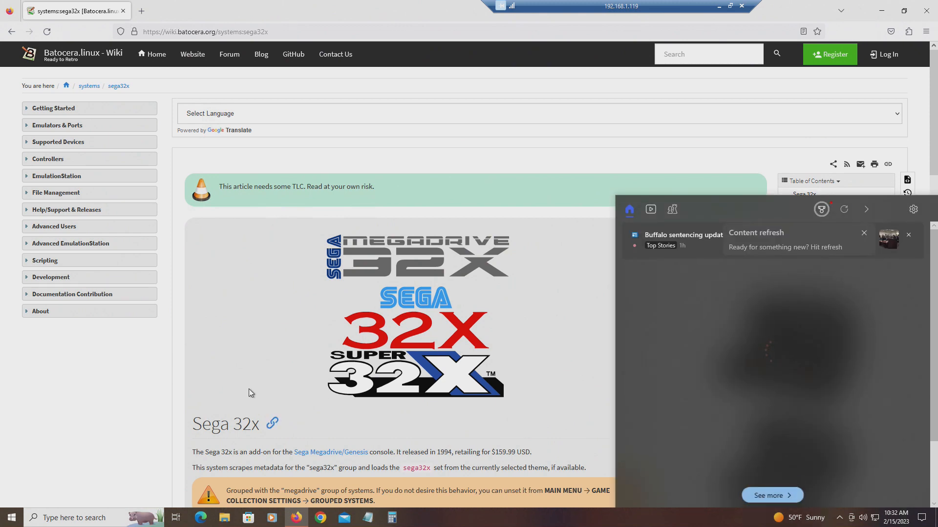
{"action": "left_click", "coordinate": [207, 393]}
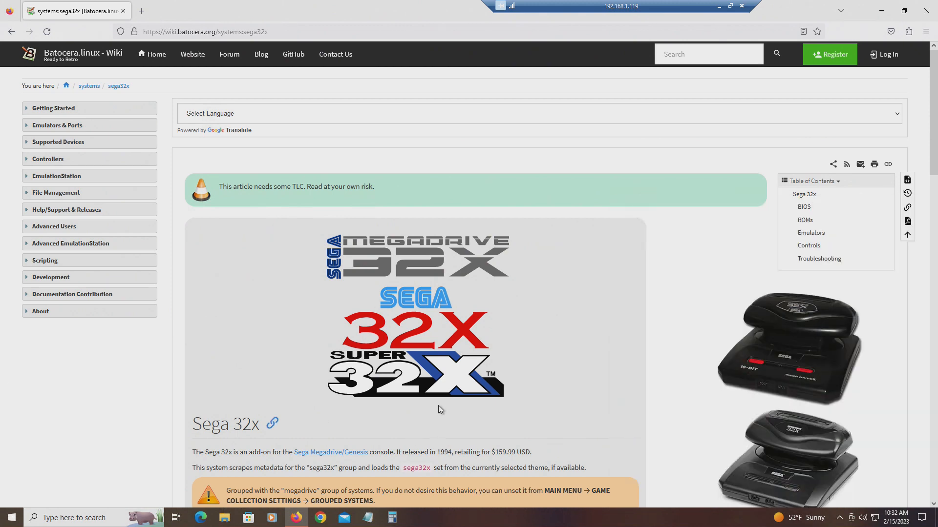
{"action": "scroll", "coordinate": [441, 399], "scroll_direction": "down", "scroll_amount": 3}
{"action": "scroll", "coordinate": [440, 397], "scroll_direction": "down", "scroll_amount": 3}
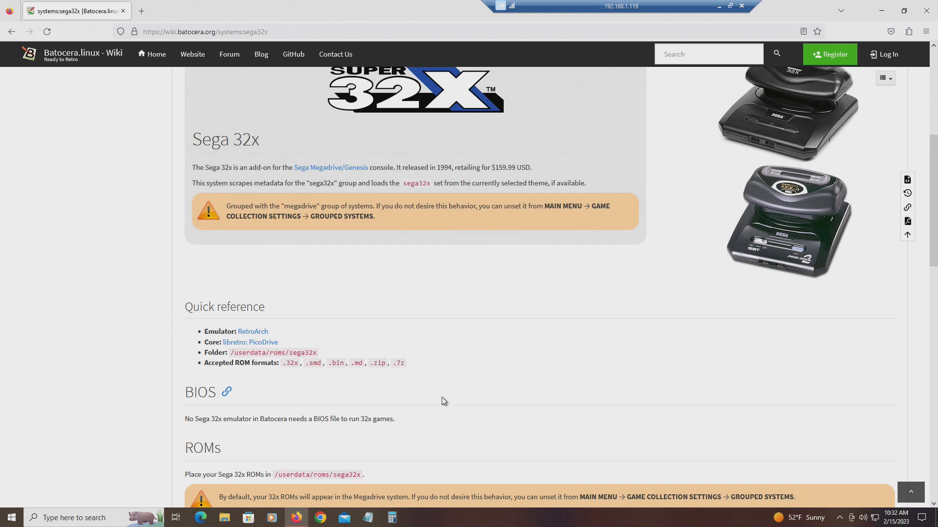
{"action": "scroll", "coordinate": [442, 398], "scroll_direction": "up", "scroll_amount": 3}
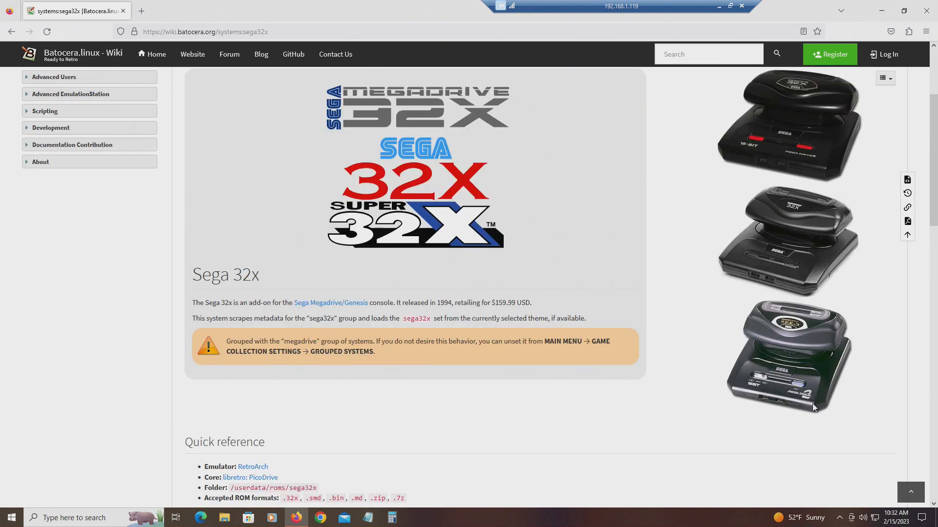
{"action": "scroll", "coordinate": [812, 408], "scroll_direction": "down", "scroll_amount": 3}
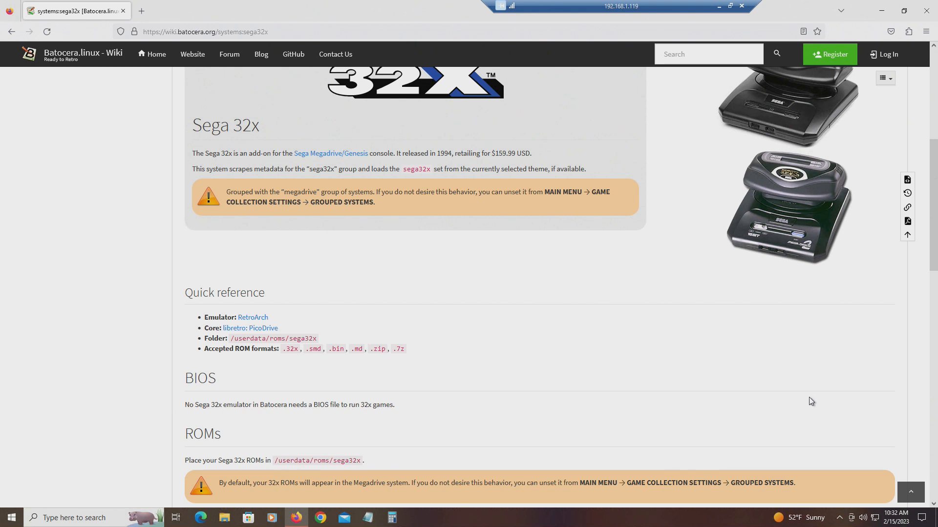
{"action": "scroll", "coordinate": [809, 401], "scroll_direction": "down", "scroll_amount": 2}
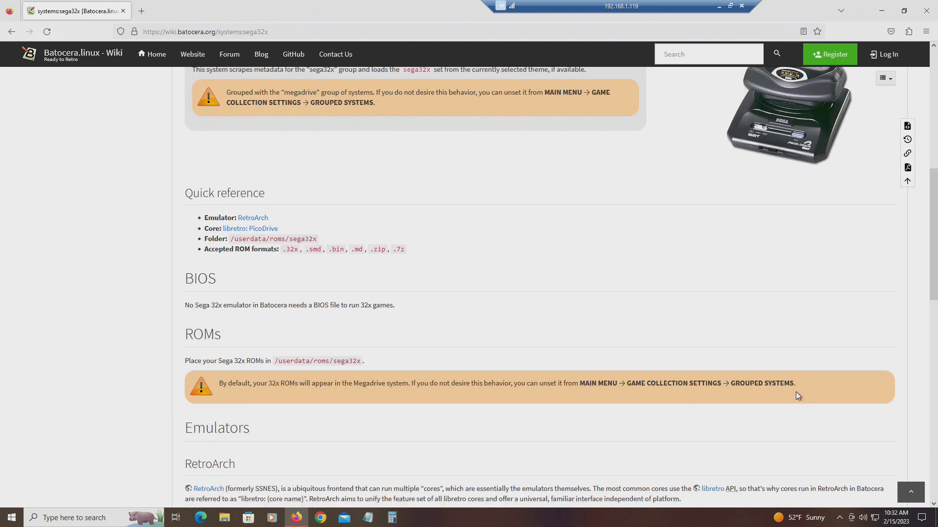
{"action": "left_click_drag", "start_coordinate": [438, 254], "coordinate": [280, 253]}
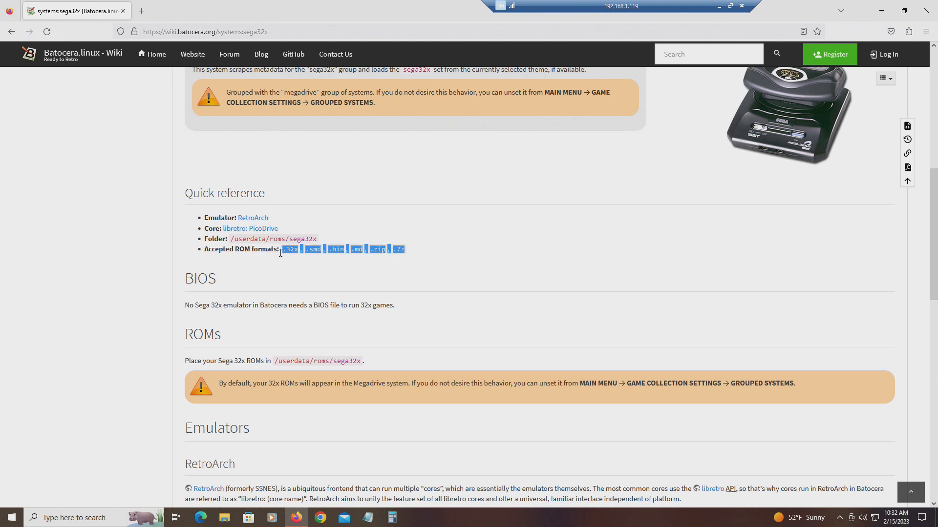
{"action": "left_click", "coordinate": [386, 251]}
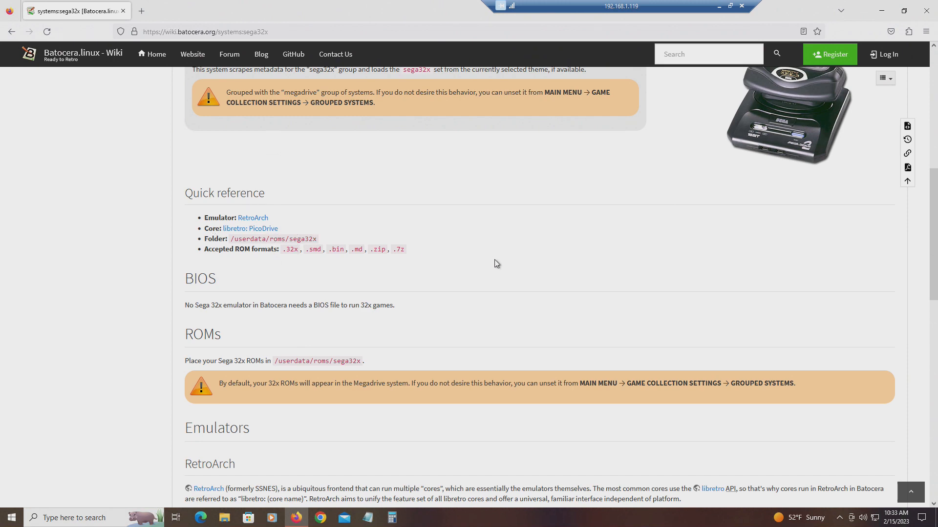
{"action": "scroll", "coordinate": [513, 272], "scroll_direction": "down", "scroll_amount": 3}
{"action": "scroll", "coordinate": [534, 283], "scroll_direction": "down", "scroll_amount": 5}
{"action": "scroll", "coordinate": [542, 290], "scroll_direction": "down", "scroll_amount": 5}
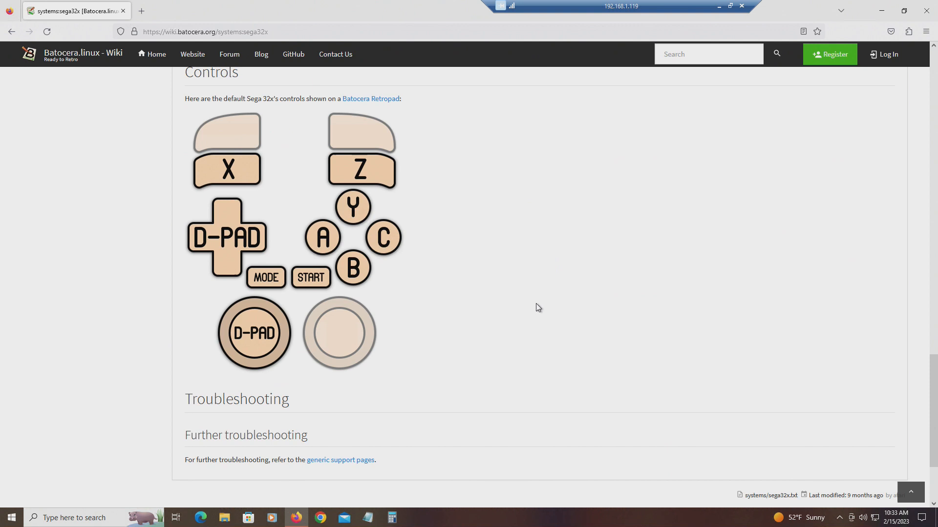
{"action": "scroll", "coordinate": [557, 297], "scroll_direction": "up", "scroll_amount": 1}
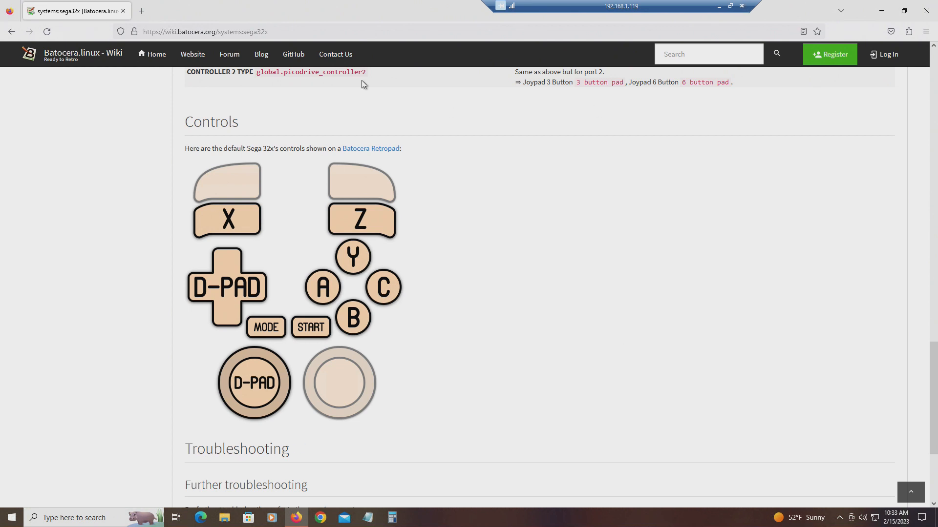
Step: Minimize the browser and navigate This PC to the \\192.168.1.105 Batocera network location
{"action": "left_click", "coordinate": [882, 10]}
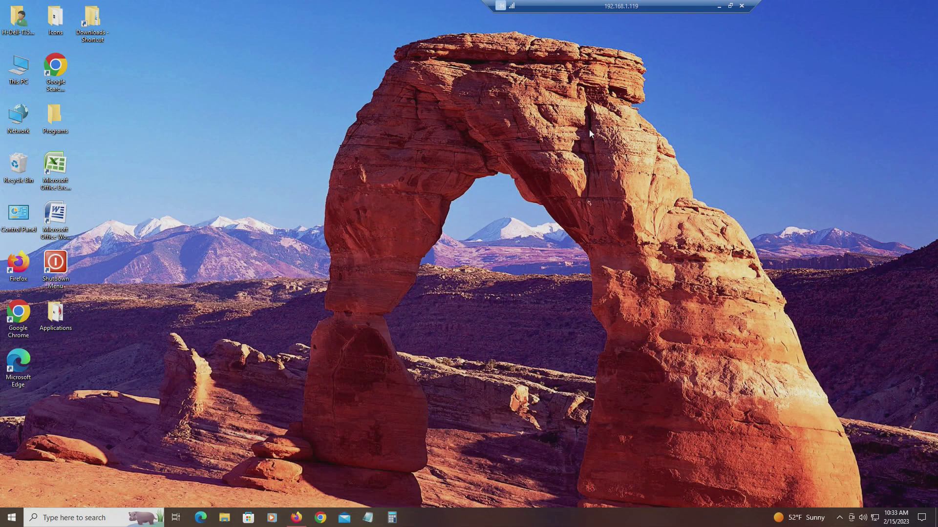
{"action": "double_click", "coordinate": [18, 73]}
{"action": "left_click", "coordinate": [642, 144]}
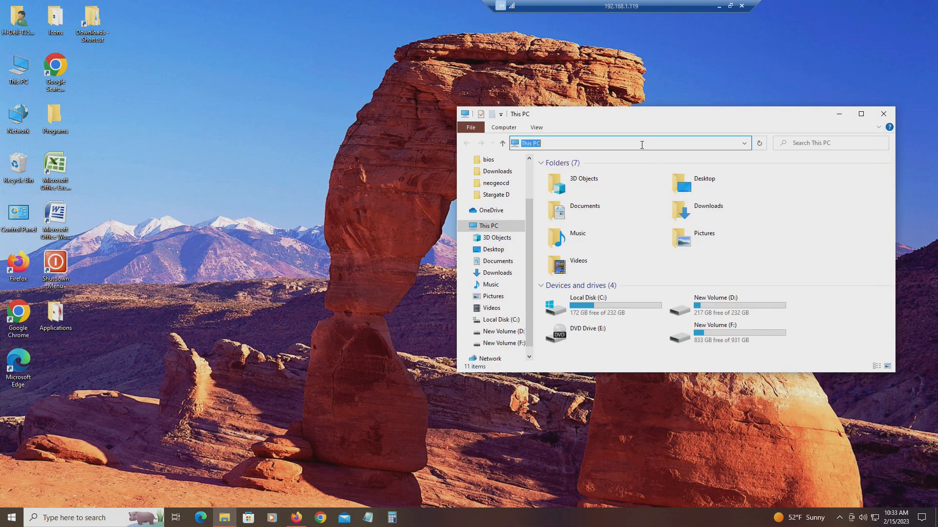
{"action": "type", "text": "\\\\bas"}
{"action": "key", "text": "BackSpace"}
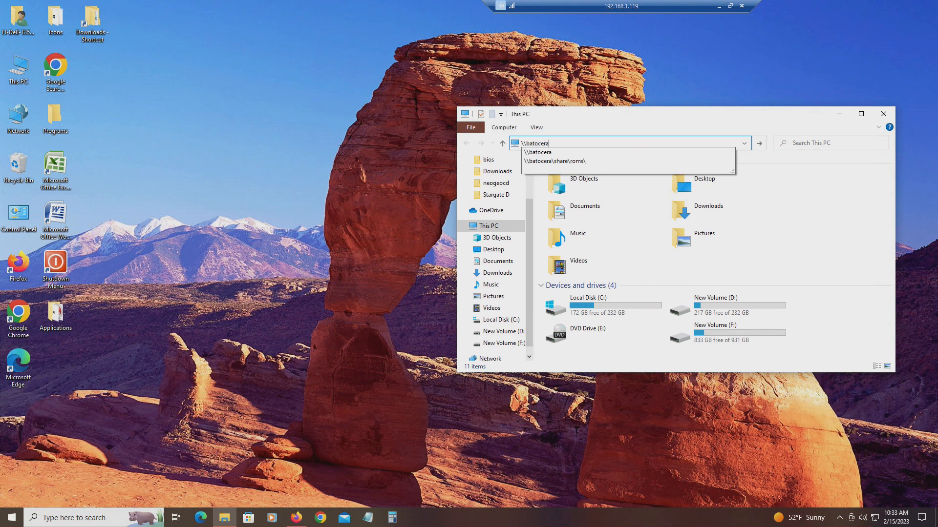
{"action": "key", "text": "Return"}
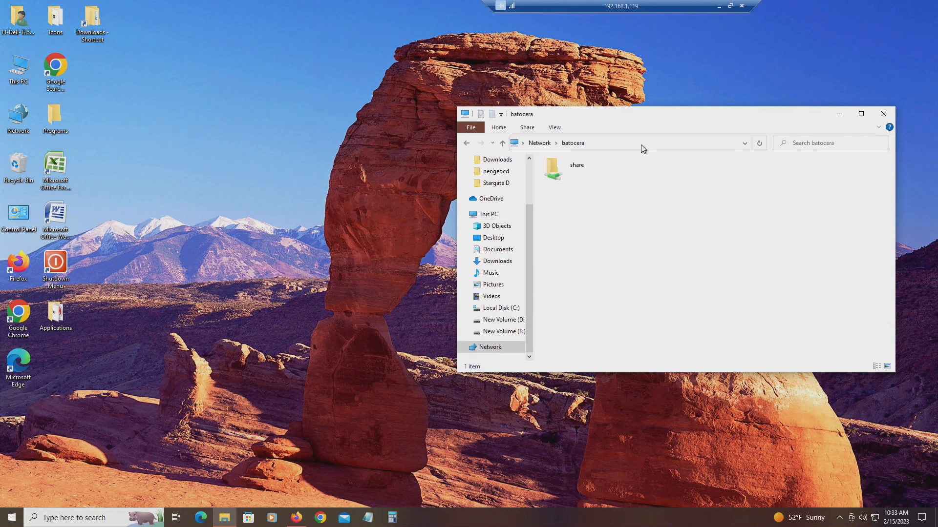
{"action": "left_click", "coordinate": [641, 144]}
{"action": "type", "text": "\\\\"}
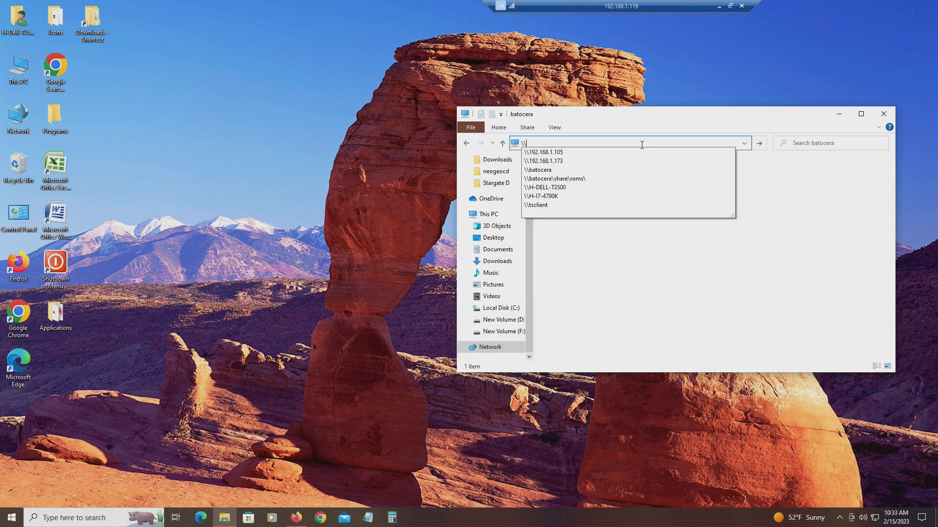
{"action": "type", "text": "192.1681."}
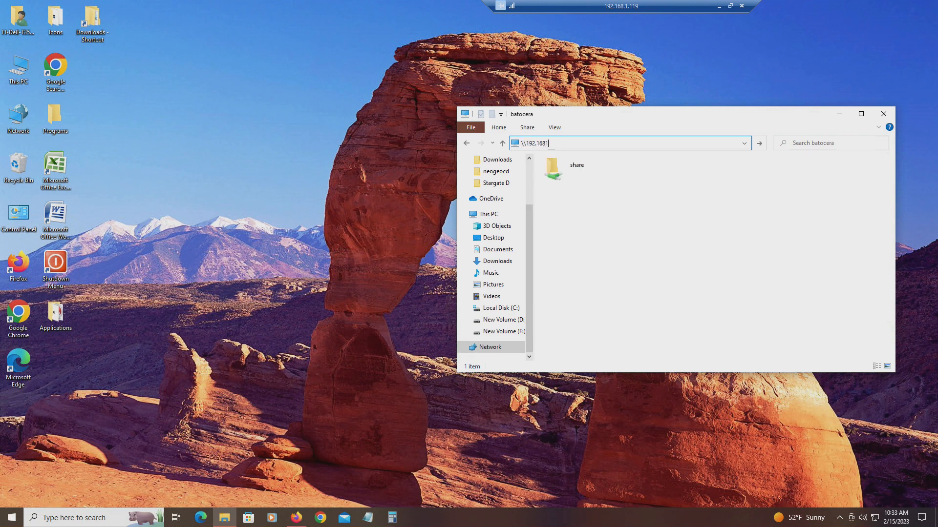
{"action": "key", "text": "BackSpace"}
{"action": "type", "text": ".1.15"}
{"action": "key", "text": "BackSpace"}
{"action": "key", "text": "BackSpace"}
{"action": "key", "text": "BackSpace"}
{"action": "type", "text": "05"}
{"action": "key", "text": "Return"}
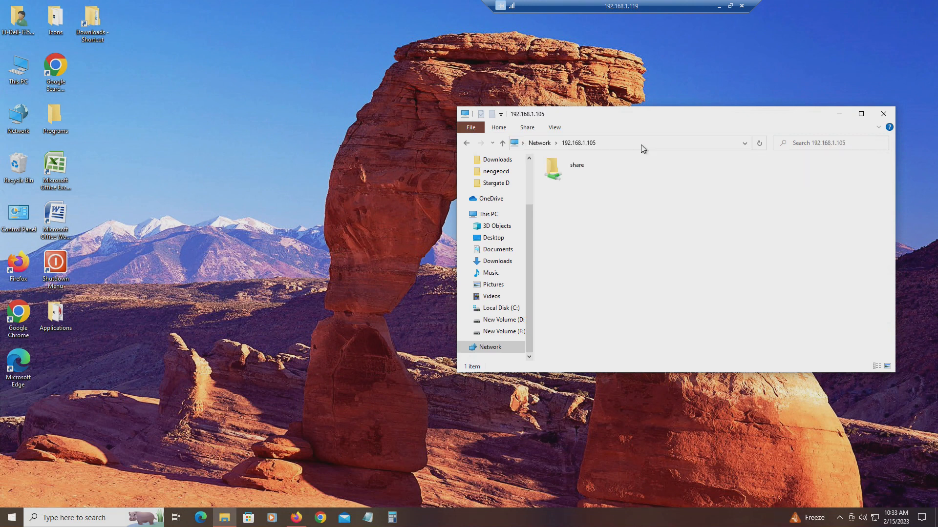
Step: Enter the share and roms folders and maximize the File Explorer window
{"action": "double_click", "coordinate": [567, 173]}
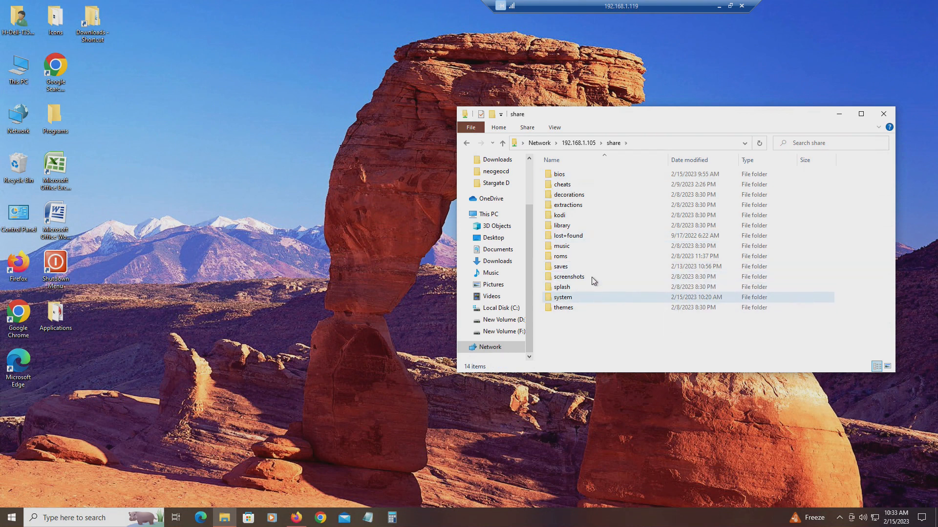
{"action": "double_click", "coordinate": [585, 256]}
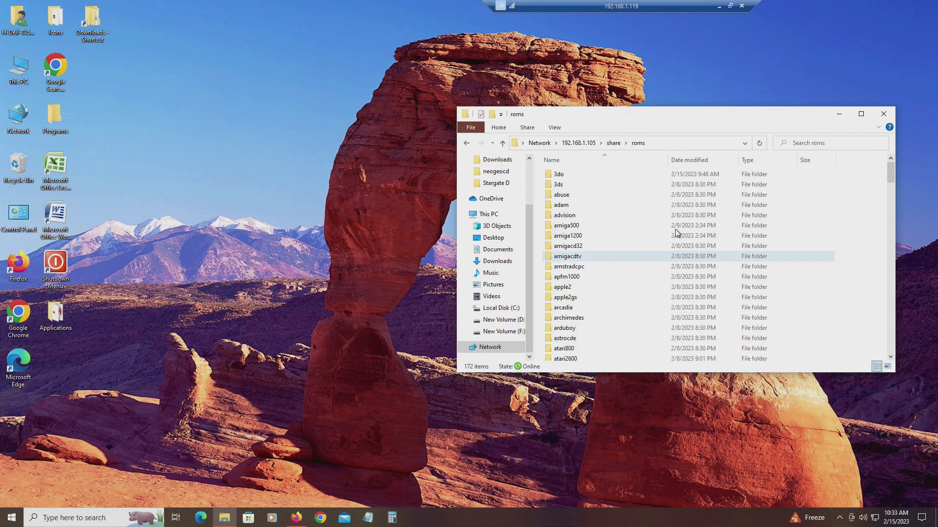
{"action": "left_click", "coordinate": [861, 115]}
{"action": "scroll", "coordinate": [239, 291], "scroll_direction": "down", "scroll_amount": 5}
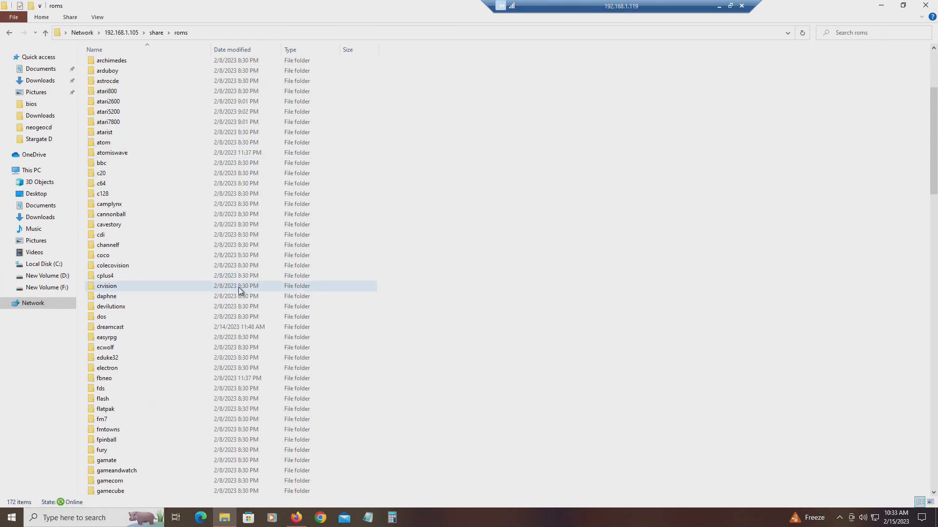
{"action": "scroll", "coordinate": [239, 291], "scroll_direction": "down", "scroll_amount": 10}
{"action": "scroll", "coordinate": [241, 292], "scroll_direction": "down", "scroll_amount": 5}
{"action": "scroll", "coordinate": [241, 293], "scroll_direction": "down", "scroll_amount": 7}
{"action": "scroll", "coordinate": [242, 295], "scroll_direction": "down", "scroll_amount": 5}
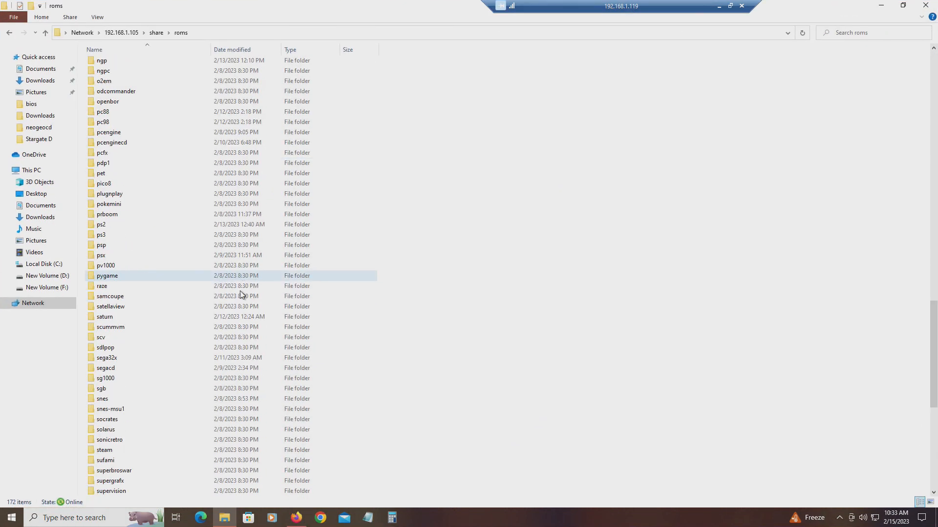
Step: Enter sega32x and inspect the Afterburner_32x_(5) archive's properties, dismissing the security warnings
{"action": "double_click", "coordinate": [160, 360]}
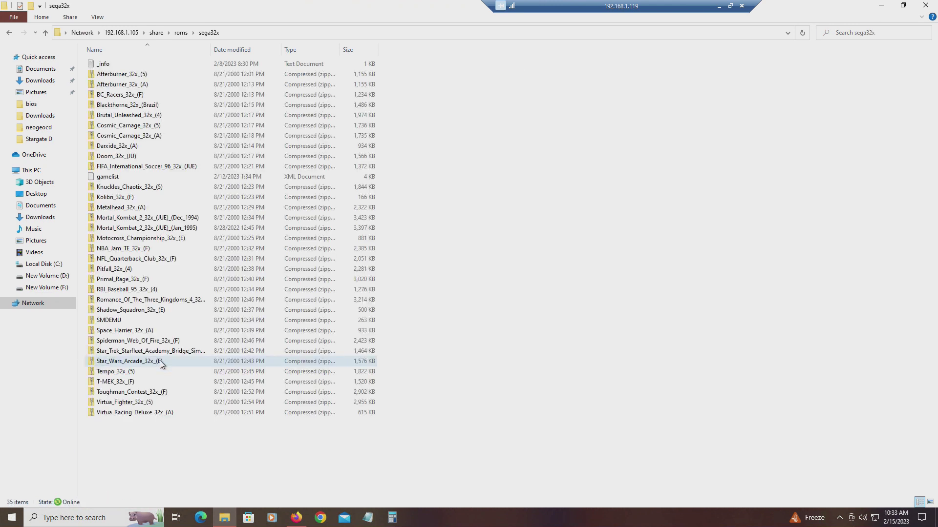
{"action": "left_click", "coordinate": [142, 76]}
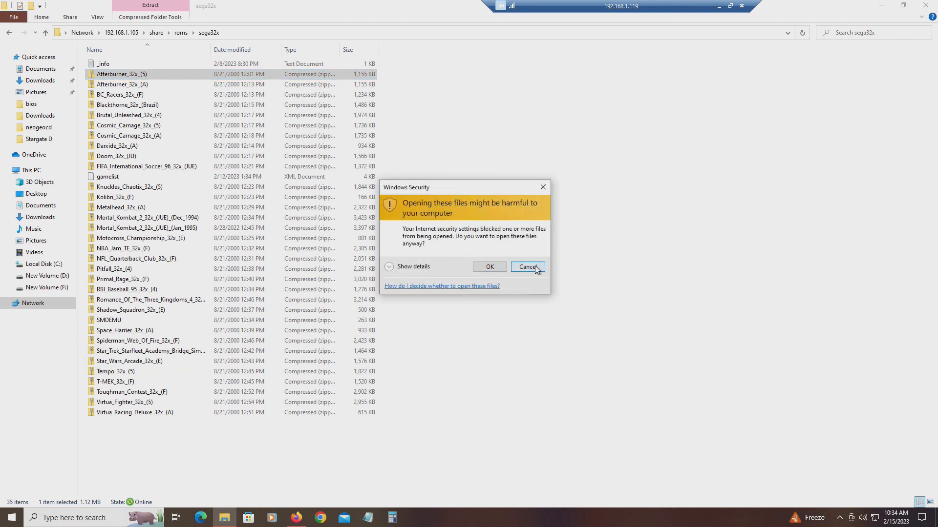
{"action": "left_click", "coordinate": [527, 267]}
{"action": "right_click", "coordinate": [179, 73]}
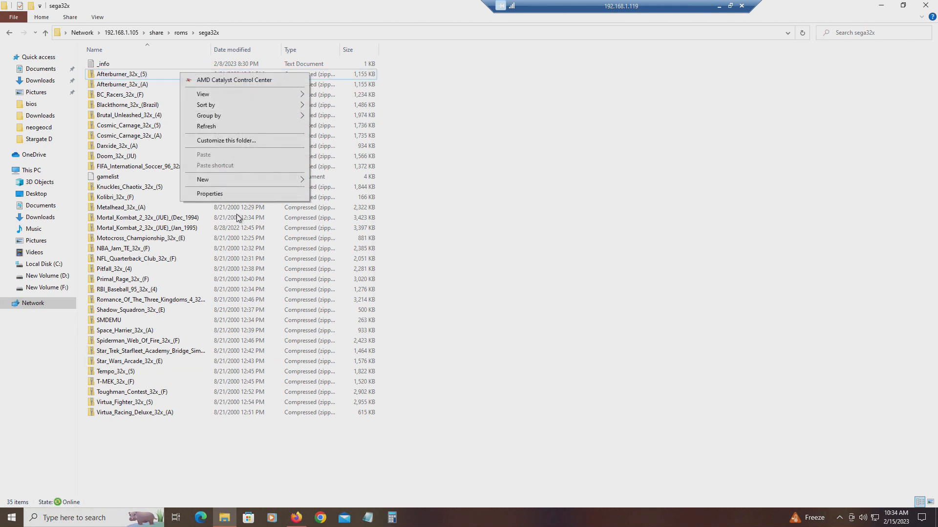
{"action": "left_click", "coordinate": [289, 194]}
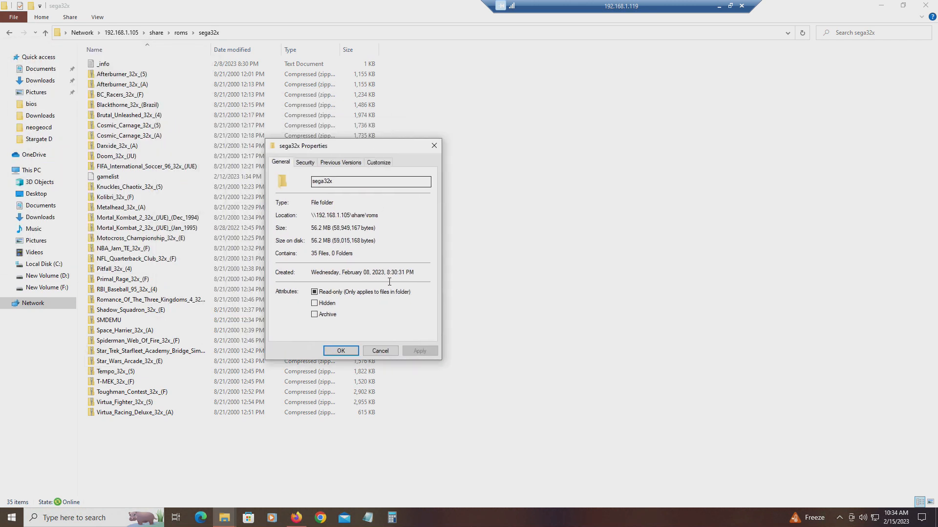
{"action": "left_click", "coordinate": [388, 353]}
{"action": "left_click", "coordinate": [136, 87]}
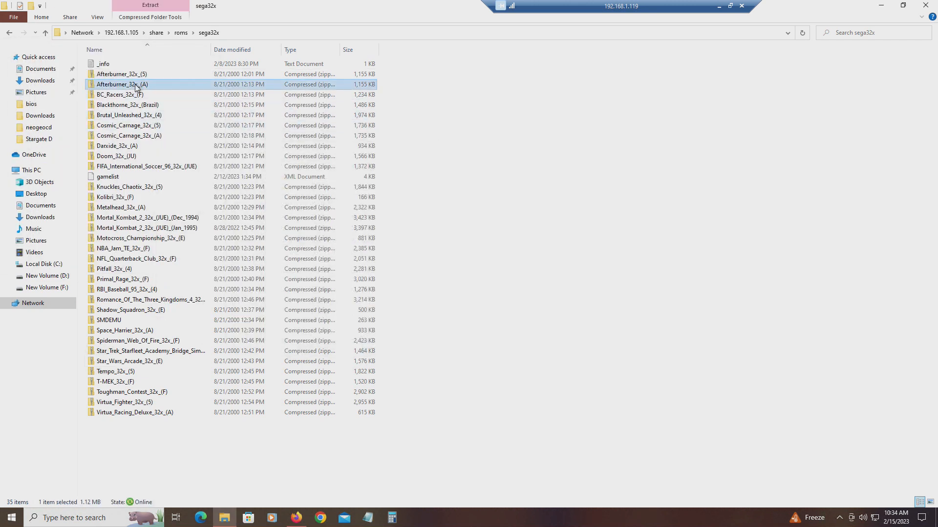
{"action": "double_click", "coordinate": [142, 74]}
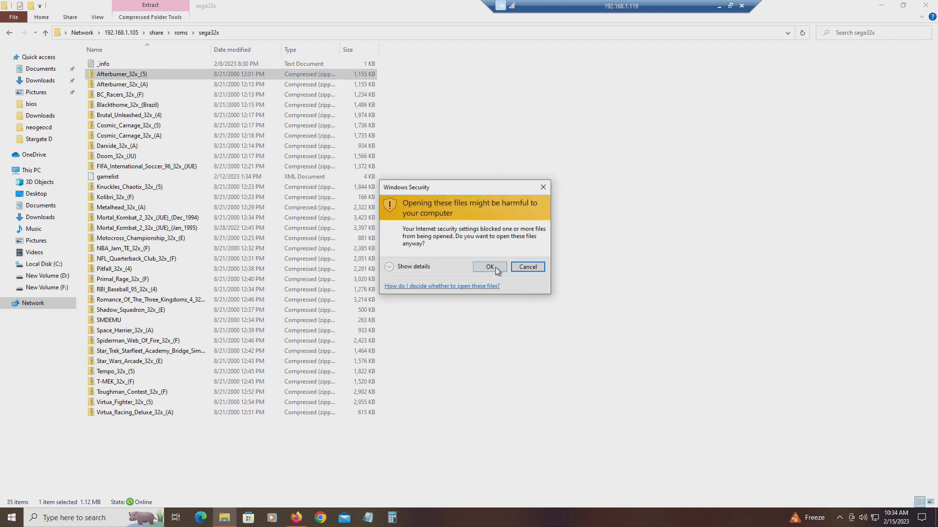
{"action": "left_click", "coordinate": [490, 267]}
{"action": "key", "text": "shift+F10"}
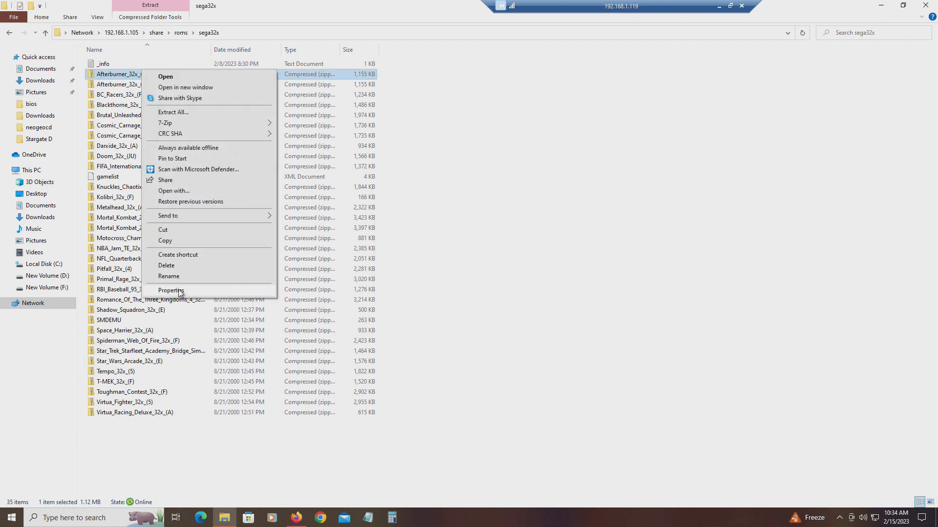
{"action": "left_click", "coordinate": [180, 292]}
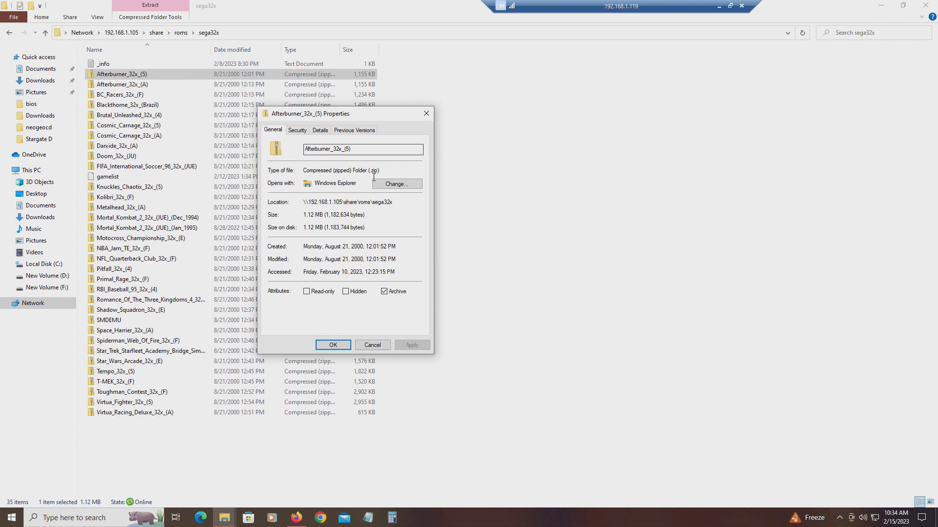
{"action": "left_click", "coordinate": [426, 113]}
Step: Browse other 32x archives, read the _info accepted ROM extensions, then go up to roms and close Explorer
{"action": "left_click", "coordinate": [168, 309]}
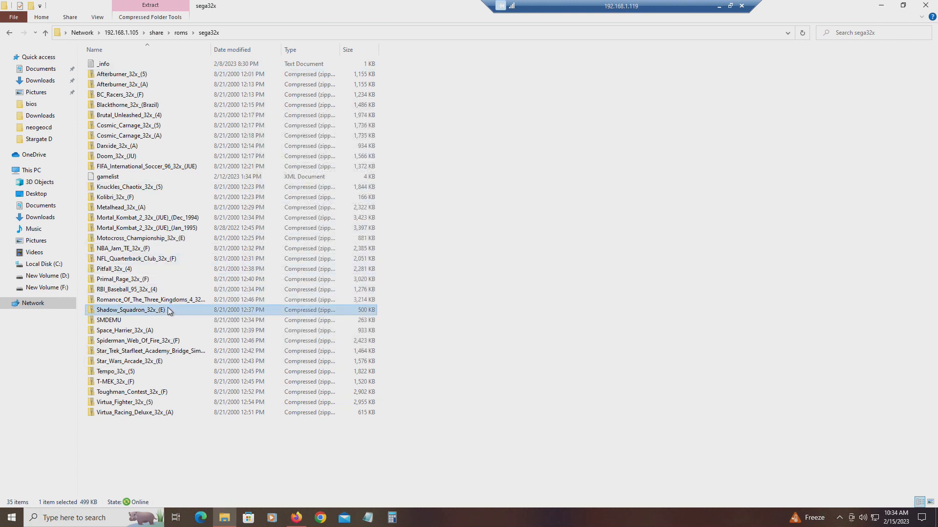
{"action": "left_click", "coordinate": [209, 350]}
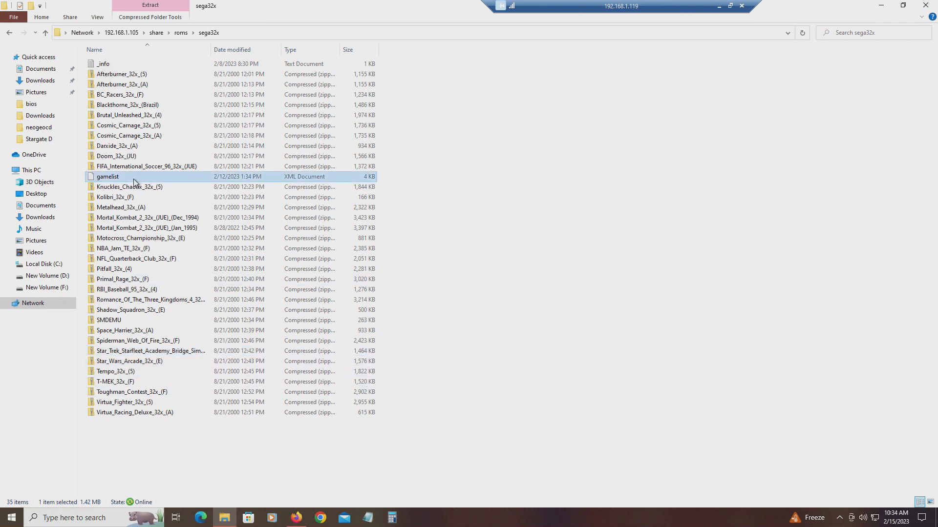
{"action": "left_click", "coordinate": [147, 167]}
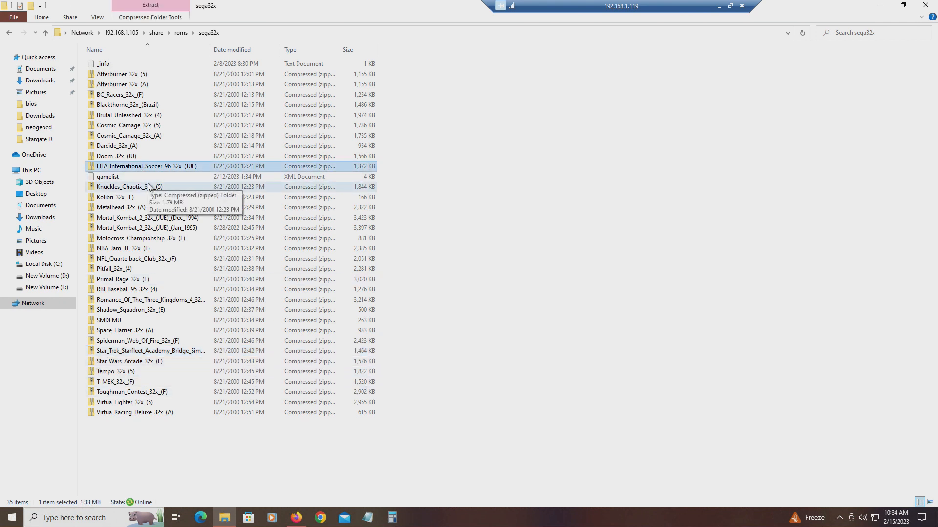
{"action": "double_click", "coordinate": [149, 66]}
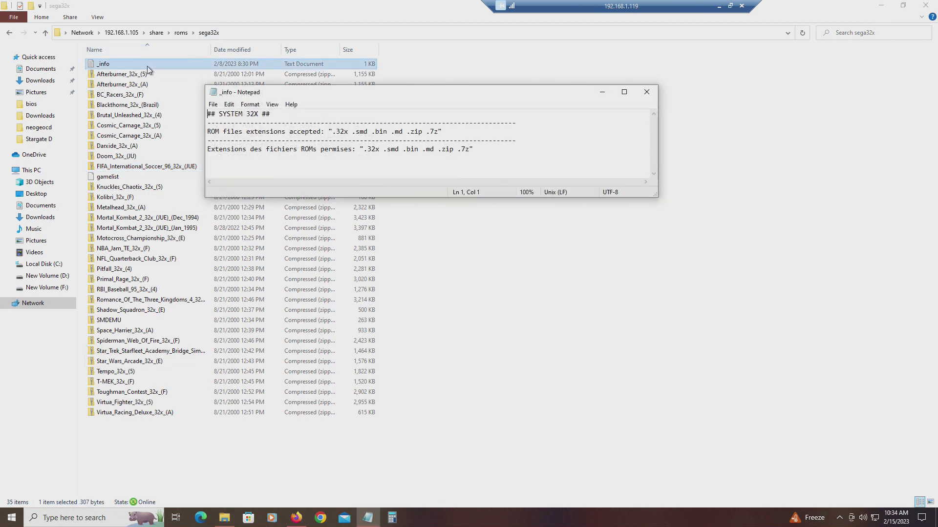
{"action": "left_click_drag", "start_coordinate": [495, 132], "coordinate": [329, 134]}
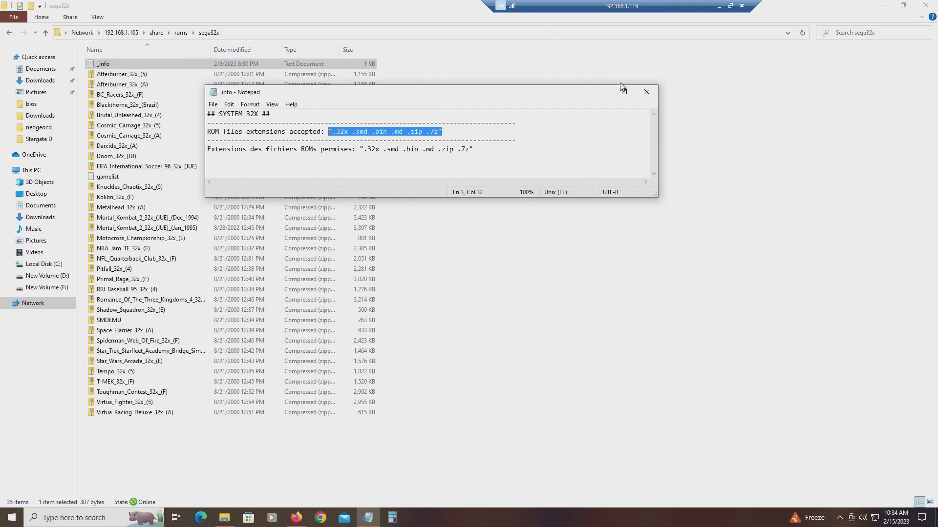
{"action": "left_click", "coordinate": [646, 92]}
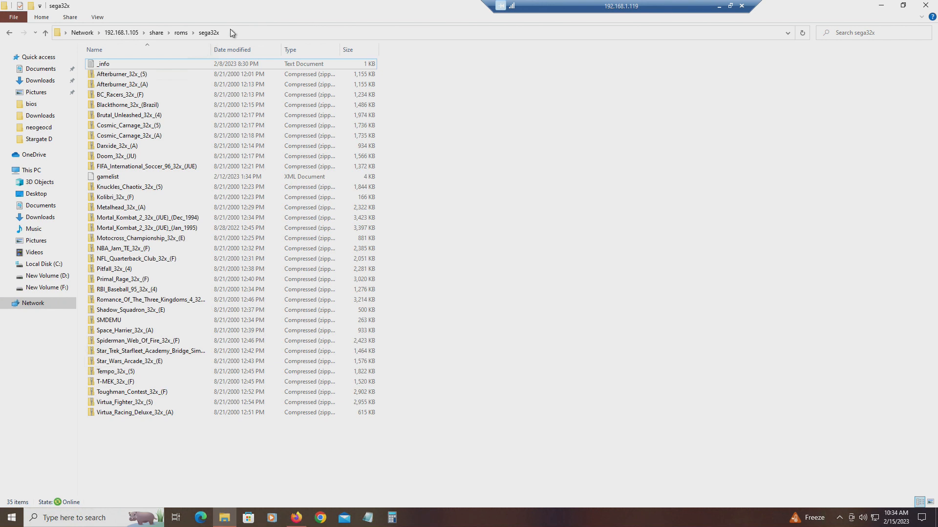
{"action": "left_click", "coordinate": [9, 34]}
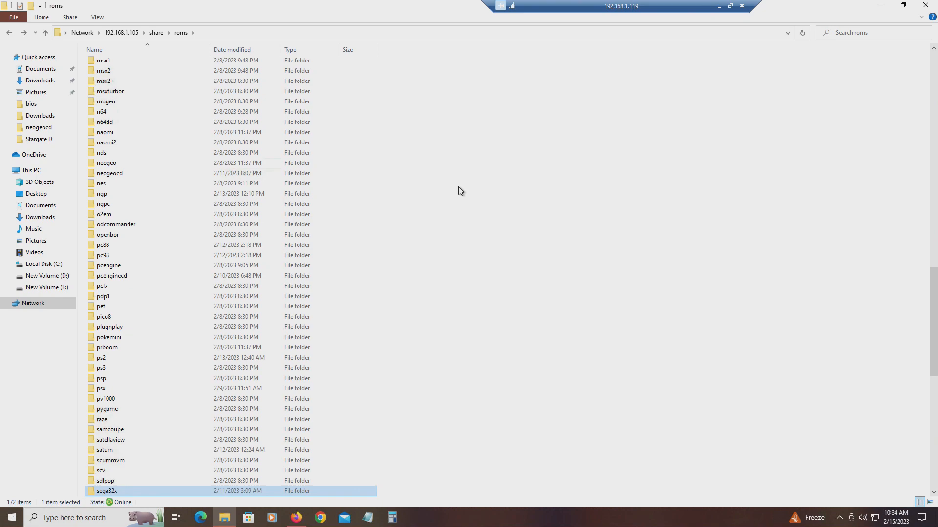
{"action": "left_click", "coordinate": [854, 10]}
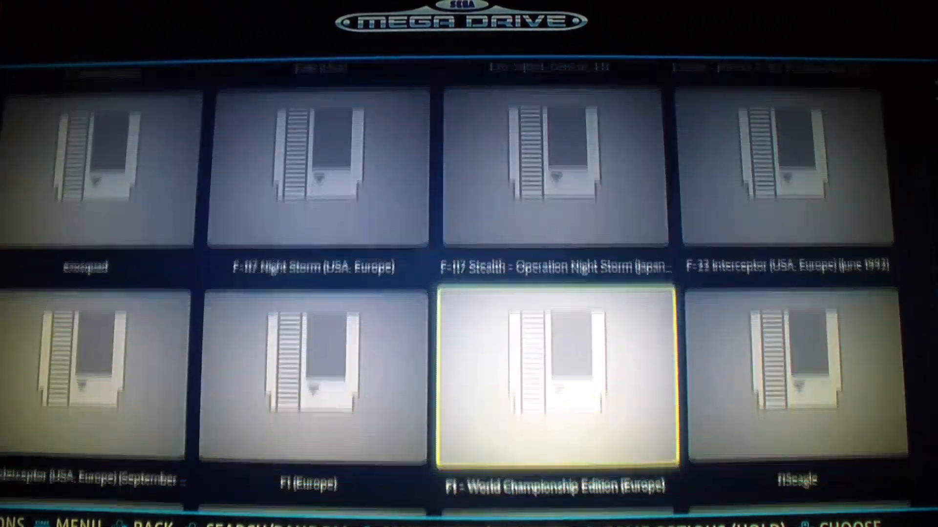
Step: Scroll the Mega Drive grid row by row from the E titles down to the P games
{"action": "key", "text": "Up"}
{"action": "key", "text": "Down"}
{"action": "key", "text": "Down"}
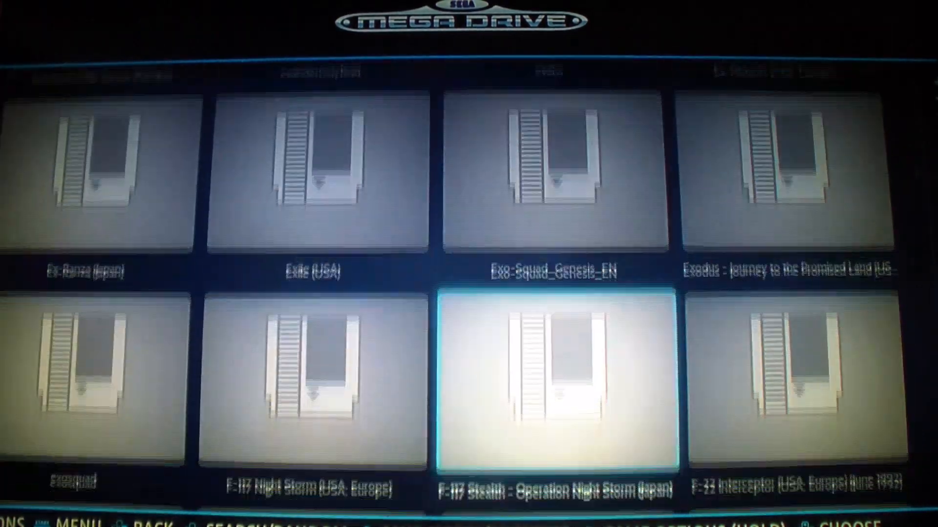
{"action": "key", "text": "Down"}
{"action": "key", "text": "Down"}
{"action": "key", "text": "Down"}
{"action": "key", "text": "Down"}
{"action": "key", "text": "Down"}
{"action": "key", "text": "Down"}
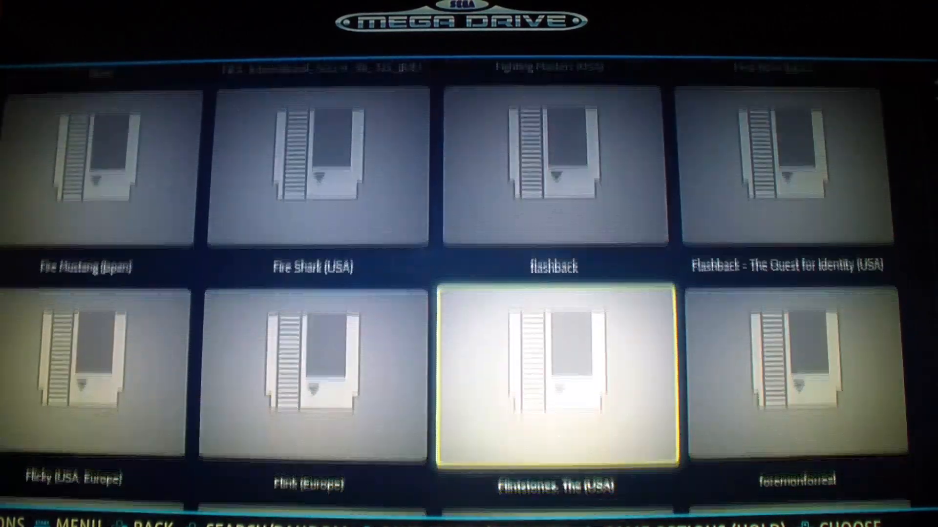
{"action": "key", "text": "Down"}
{"action": "key", "text": "Down"}
{"action": "key", "text": "Down"}
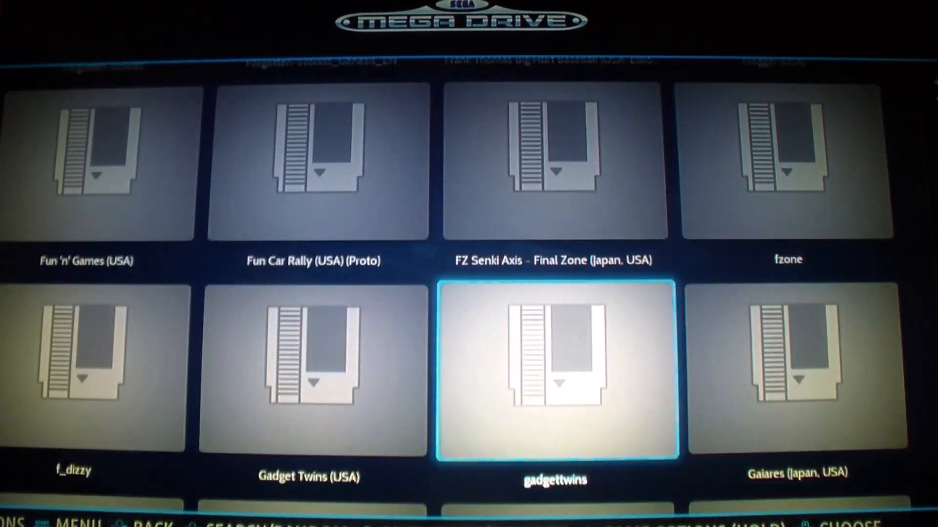
{"action": "key", "text": "Down"}
{"action": "key", "text": "Down"}
{"action": "key", "text": "Down"}
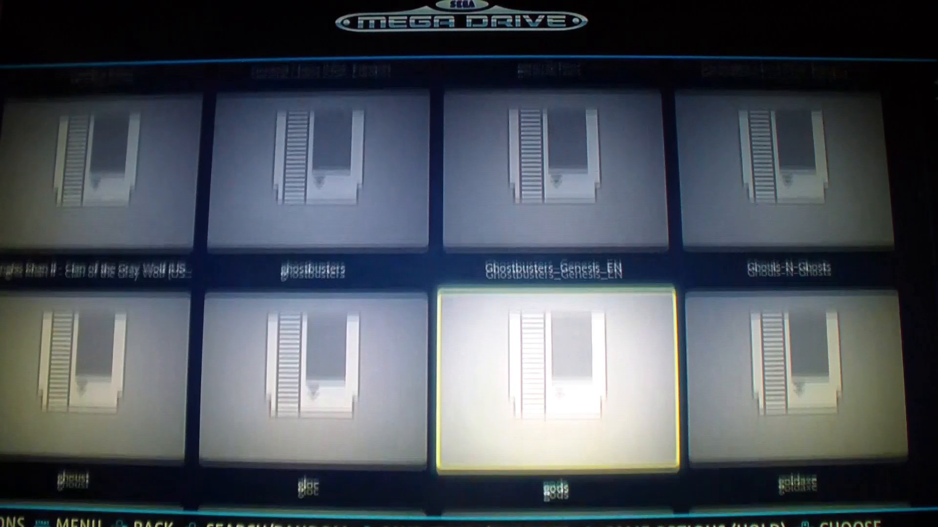
{"action": "key", "text": "Down"}
{"action": "key", "text": "Down"}
{"action": "key", "text": "Down"}
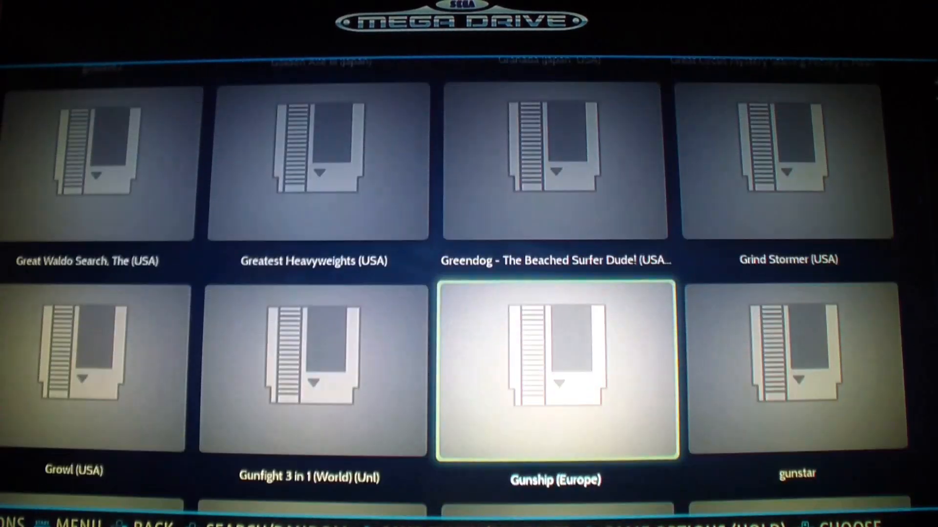
{"action": "key", "text": "Down"}
{"action": "key", "text": "Down"}
{"action": "key", "text": "Down"}
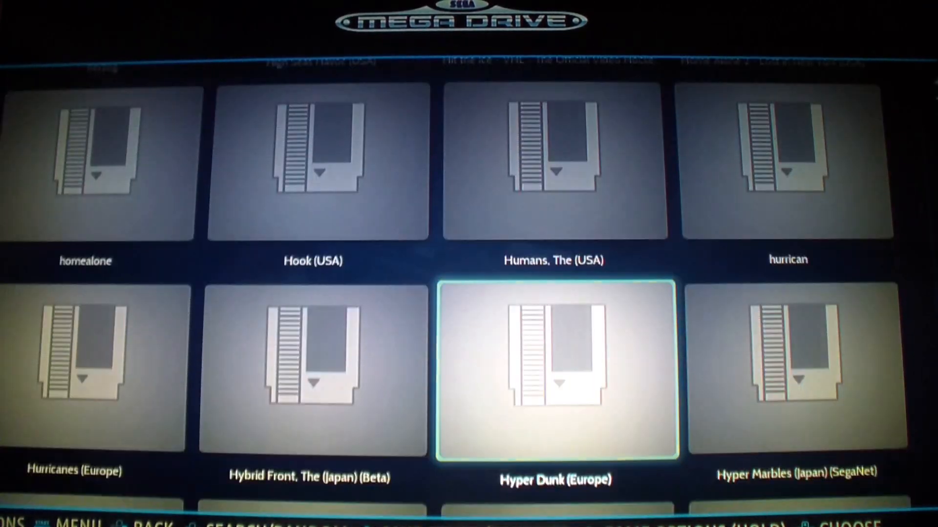
{"action": "key", "text": "Down"}
{"action": "key", "text": "Down"}
{"action": "key", "text": "Down"}
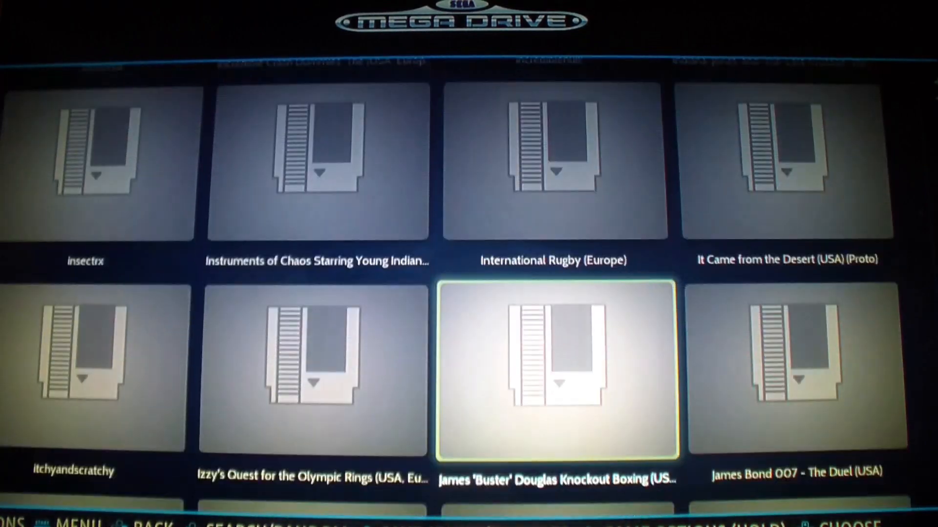
{"action": "key", "text": "Down"}
{"action": "key", "text": "Down"}
{"action": "key", "text": "Down"}
{"action": "key", "text": "Down"}
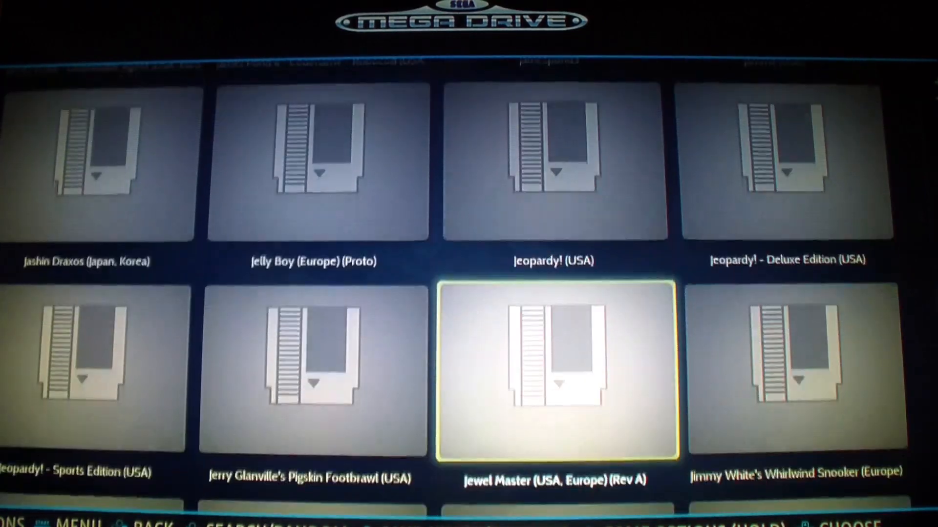
{"action": "key", "text": "Down"}
{"action": "key", "text": "Down"}
{"action": "key", "text": "Down"}
{"action": "key", "text": "Down"}
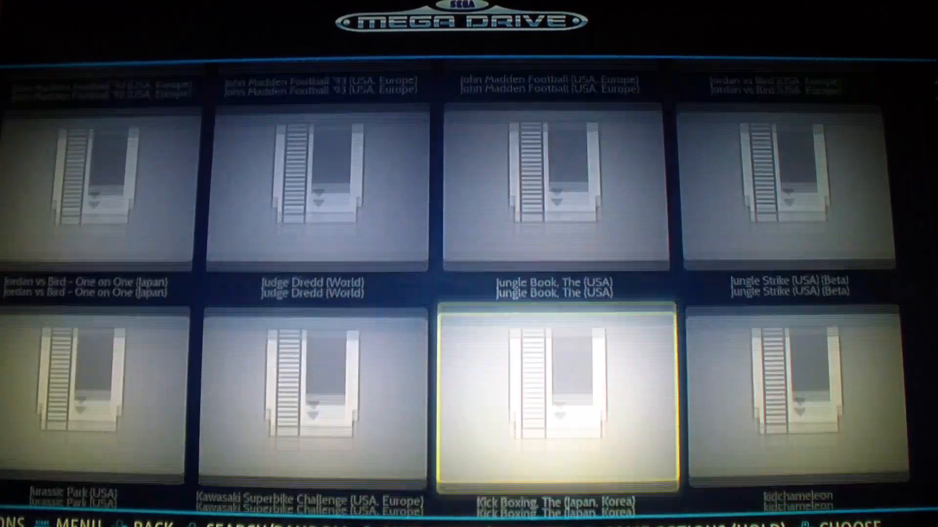
{"action": "key", "text": "Down"}
{"action": "key", "text": "Down"}
{"action": "key", "text": "Down"}
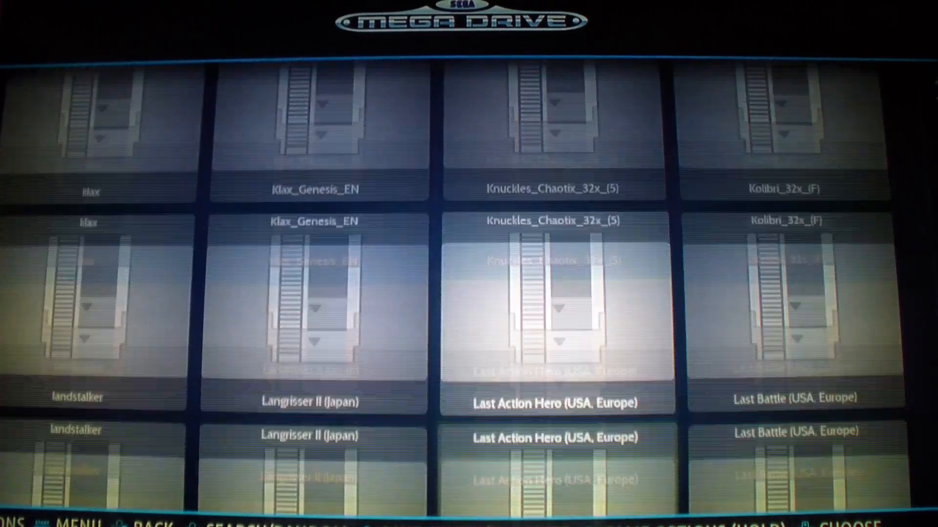
{"action": "key", "text": "Down"}
{"action": "key", "text": "Down"}
{"action": "key", "text": "Down"}
{"action": "key", "text": "Down"}
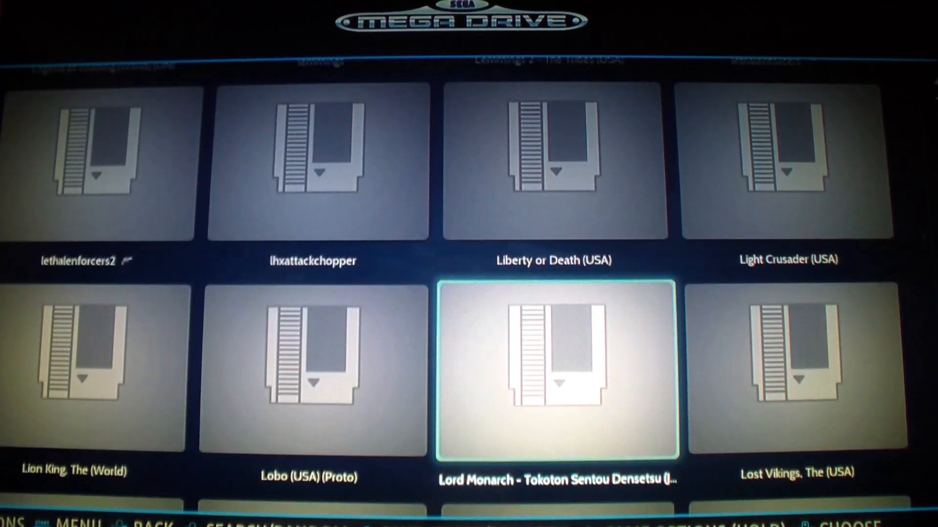
{"action": "key", "text": "Down"}
{"action": "key", "text": "Down"}
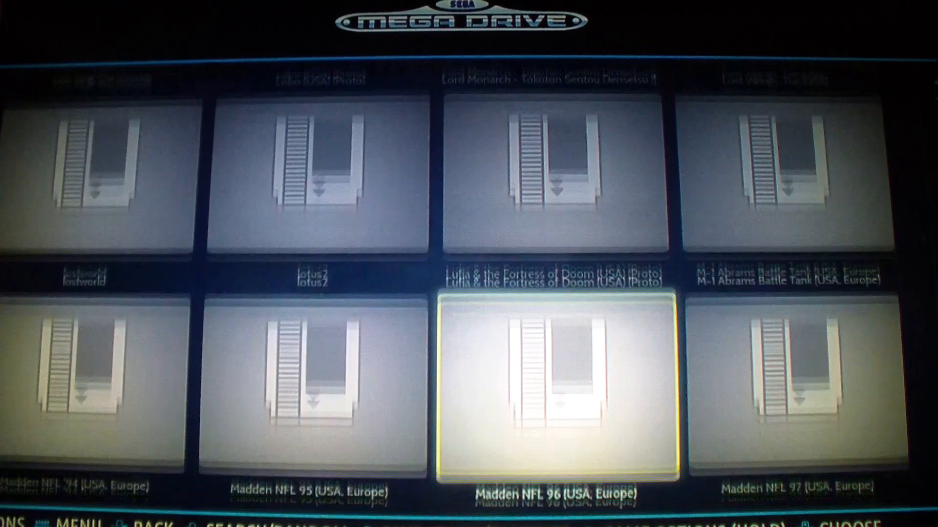
{"action": "key", "text": "Down"}
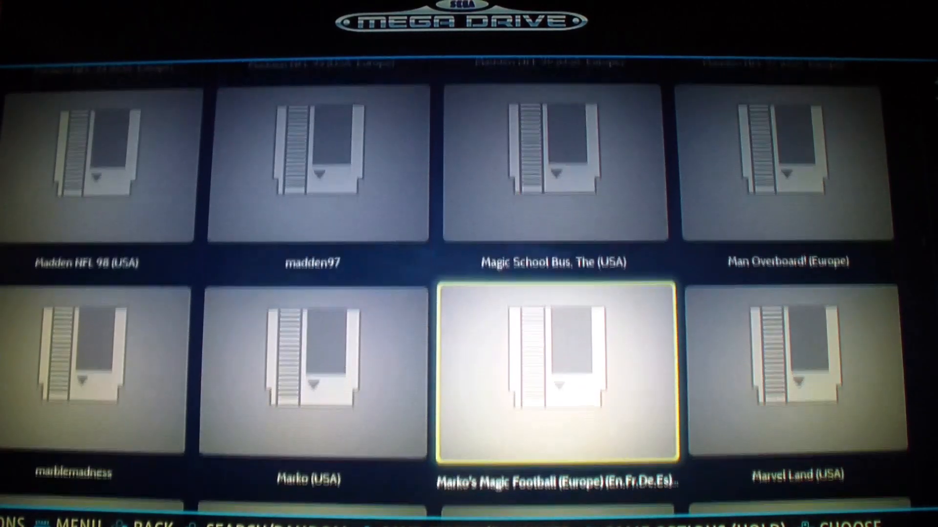
{"action": "key", "text": "Down"}
{"action": "key", "text": "Down"}
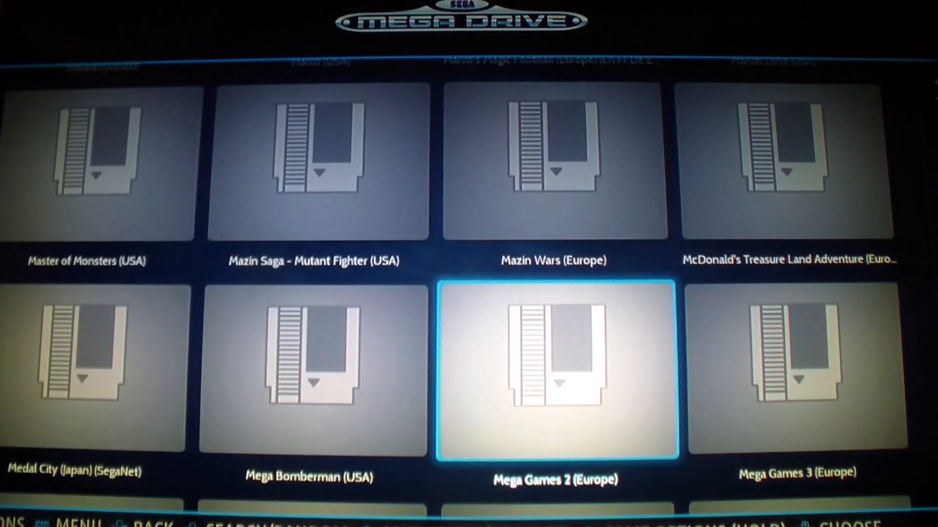
{"action": "key", "text": "Down"}
{"action": "key", "text": "Down"}
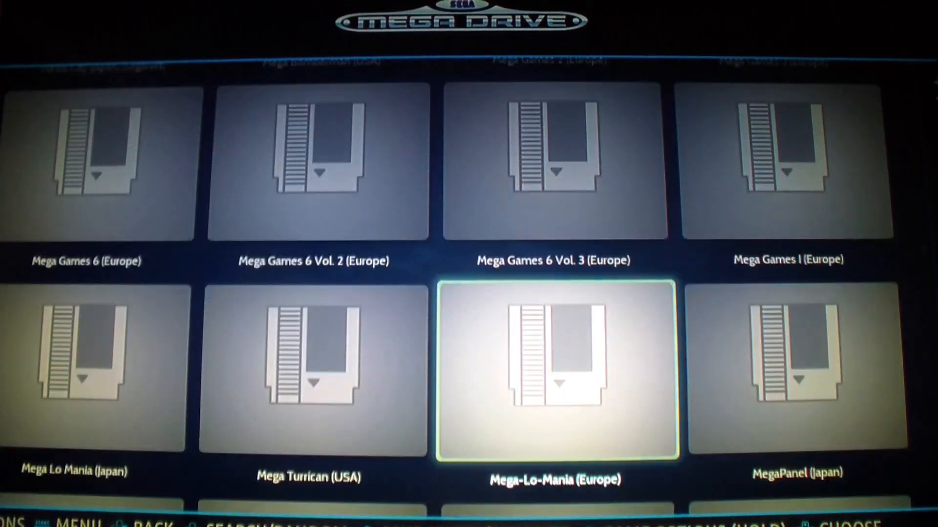
{"action": "key", "text": "Down"}
{"action": "key", "text": "Down"}
{"action": "key", "text": "Down"}
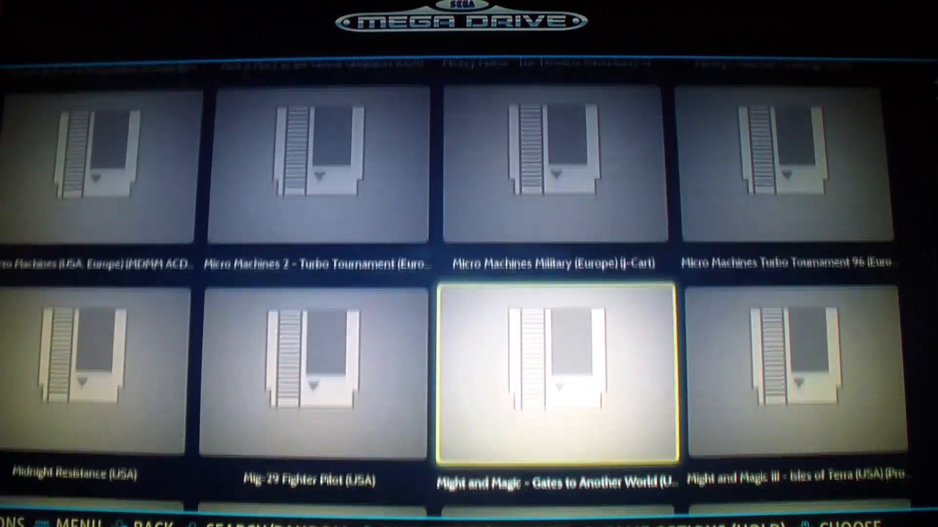
{"action": "key", "text": "Down"}
{"action": "key", "text": "Down"}
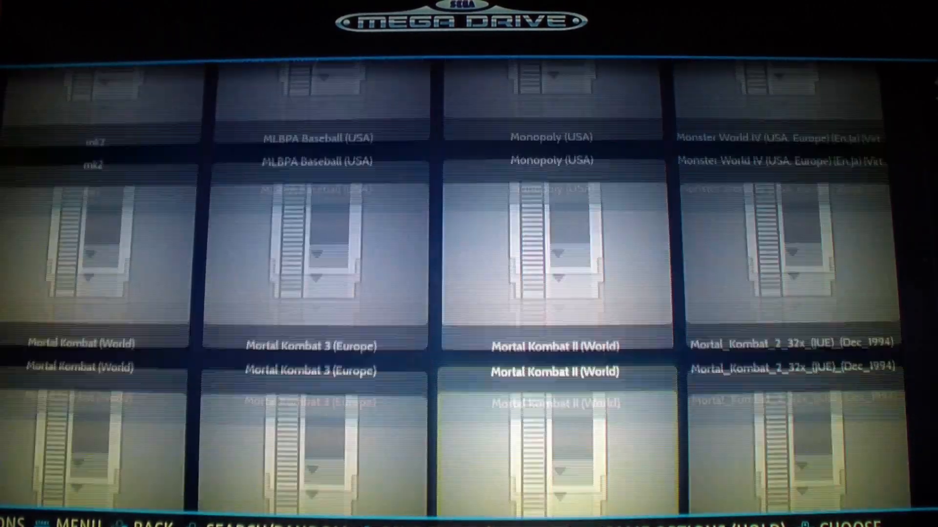
{"action": "key", "text": "Down"}
{"action": "key", "text": "Down"}
{"action": "key", "text": "Down"}
{"action": "key", "text": "Down"}
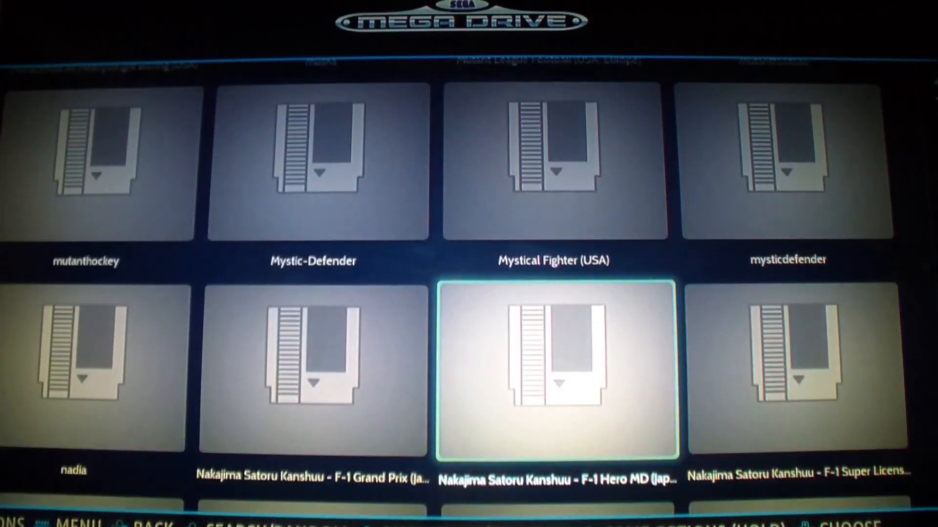
{"action": "key", "text": "Down"}
{"action": "key", "text": "Down"}
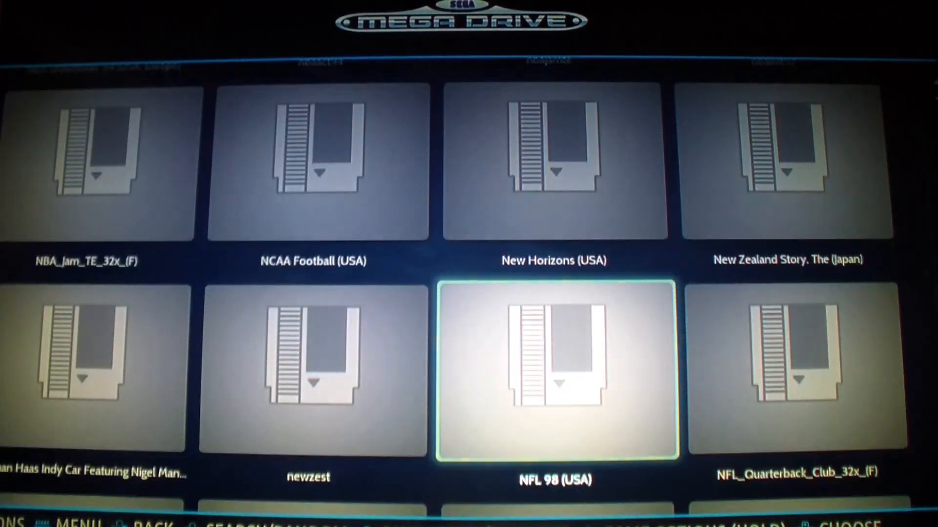
{"action": "key", "text": "Down"}
{"action": "key", "text": "Down"}
{"action": "key", "text": "Down"}
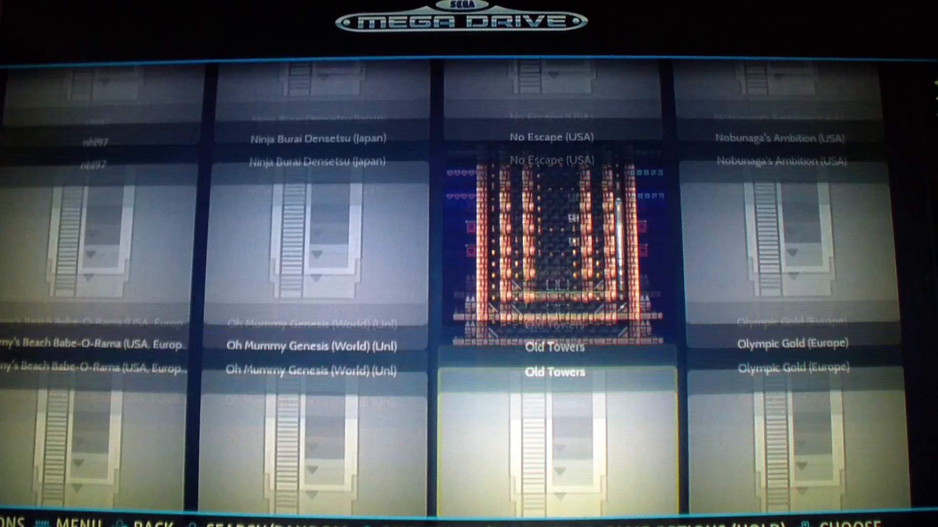
{"action": "key", "text": "Down"}
{"action": "key", "text": "Down"}
{"action": "key", "text": "Down"}
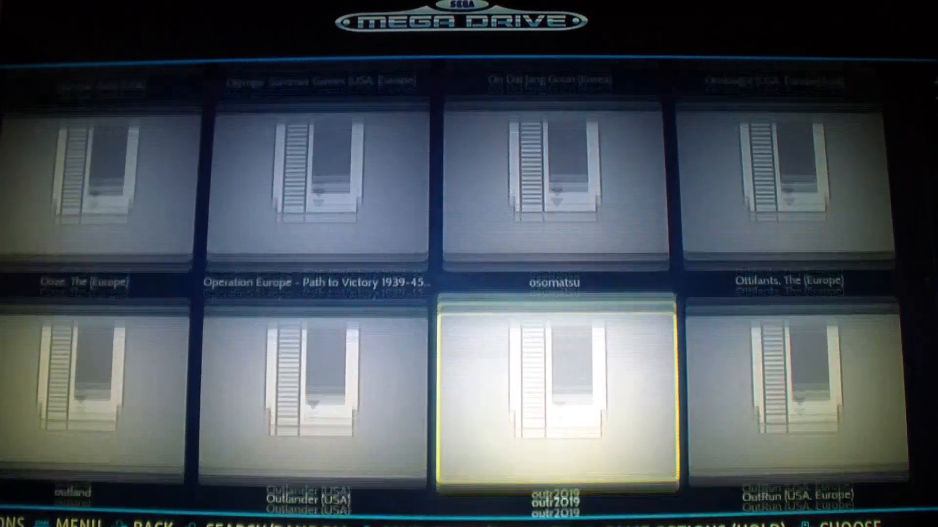
{"action": "key", "text": "Down"}
{"action": "key", "text": "Down"}
{"action": "key", "text": "Down"}
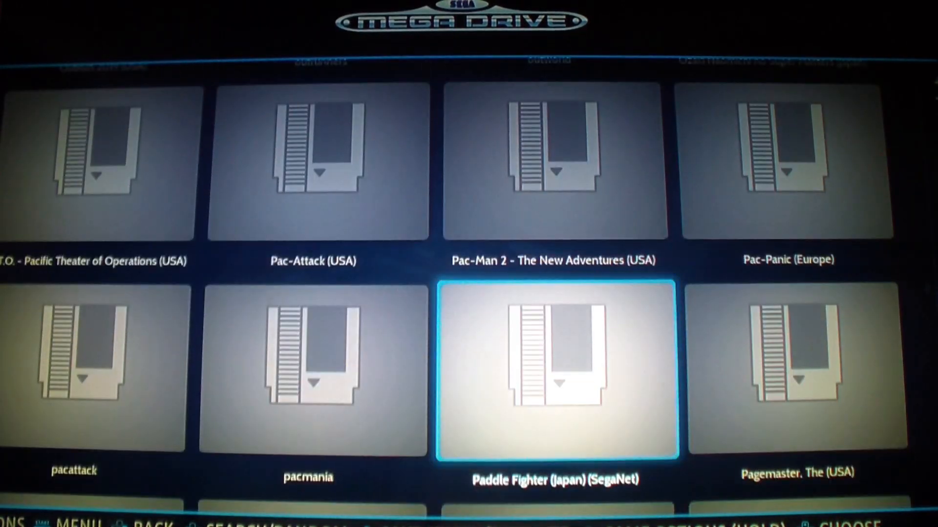
{"action": "key", "text": "Down"}
{"action": "key", "text": "Down"}
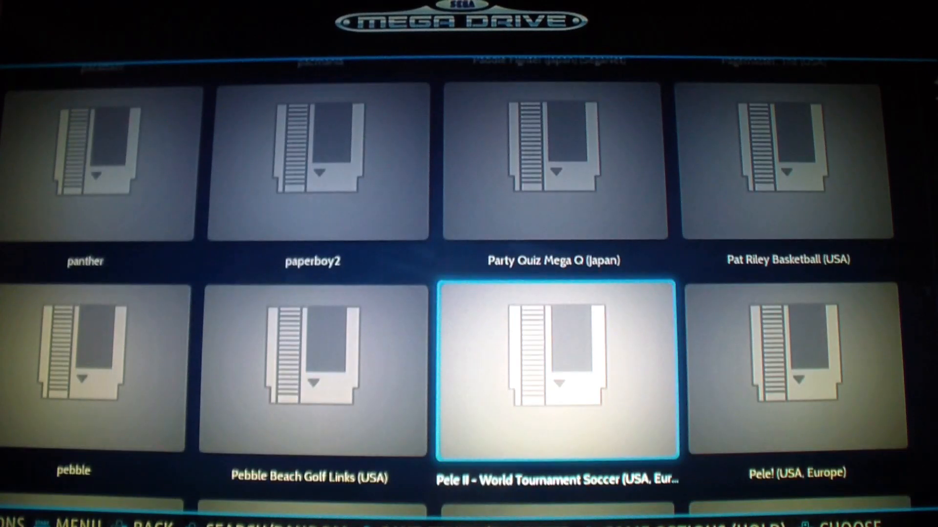
{"action": "key", "text": "Down"}
{"action": "key", "text": "Down"}
{"action": "key", "text": "Down"}
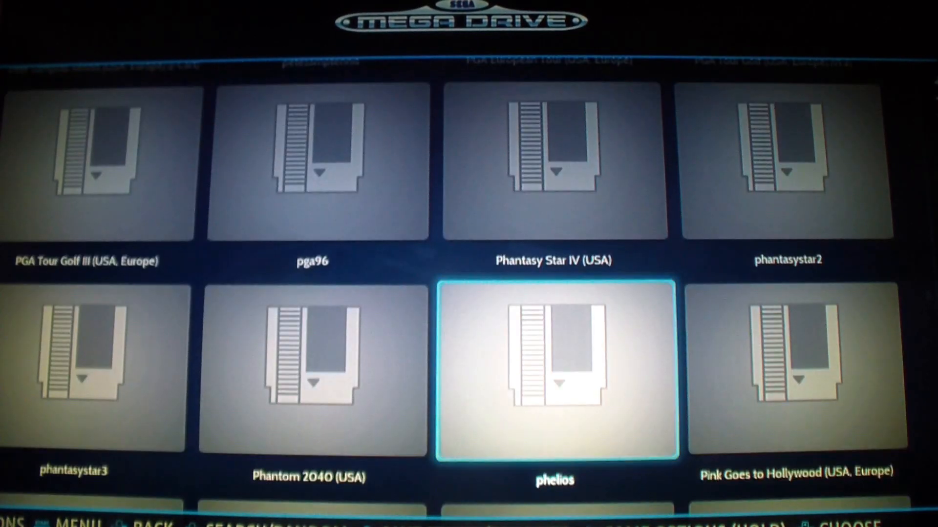
{"action": "key", "text": "Down"}
{"action": "key", "text": "Down"}
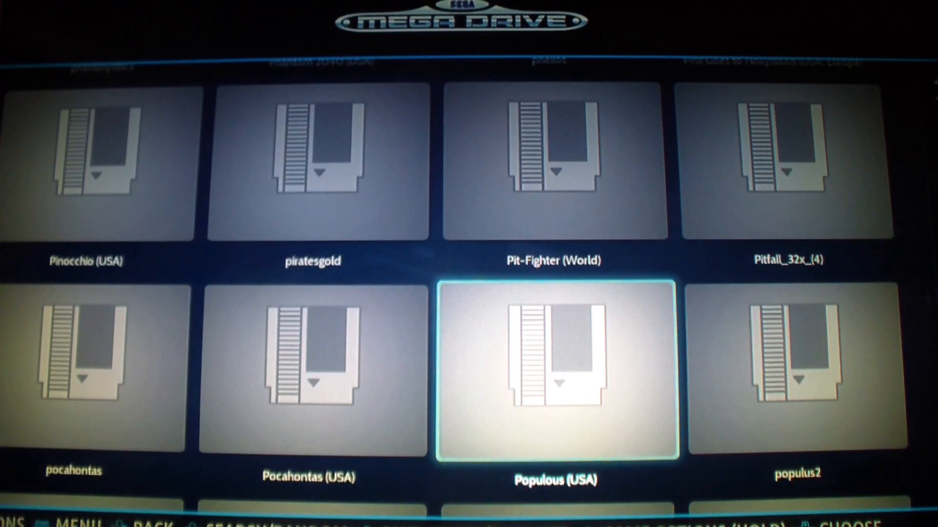
Step: Highlight Pitfall_32x_(4) and launch it
{"action": "key", "text": "Up"}
{"action": "key", "text": "Right"}
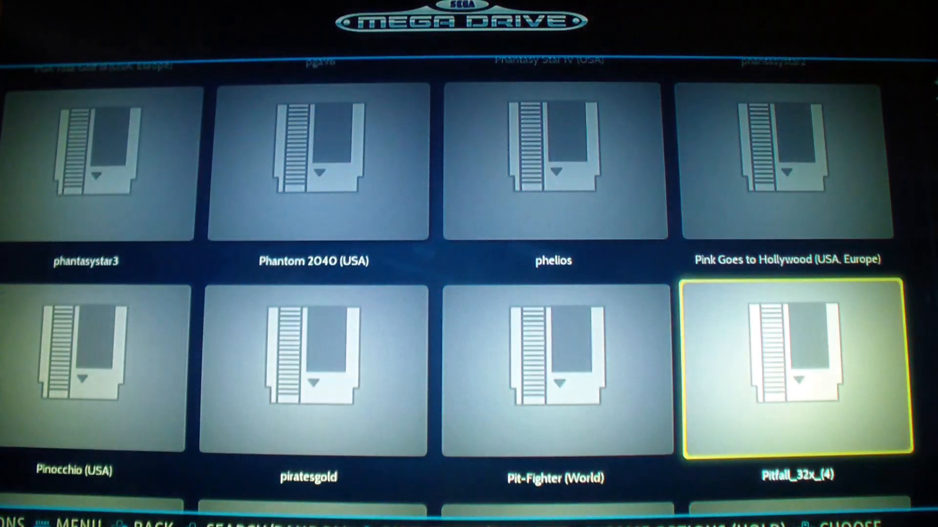
Step: Scroll the Mega Drive grid from the P games down through Q, R and S to the Star titles
{"action": "key", "text": "Down"}
{"action": "key", "text": "Down"}
{"action": "key", "text": "Left"}
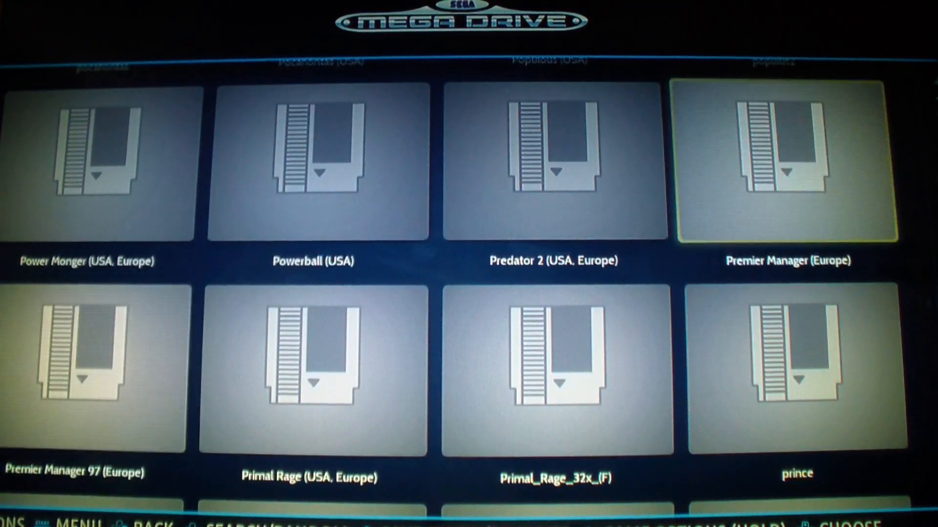
{"action": "key", "text": "Left"}
{"action": "key", "text": "Left"}
{"action": "key", "text": "Down"}
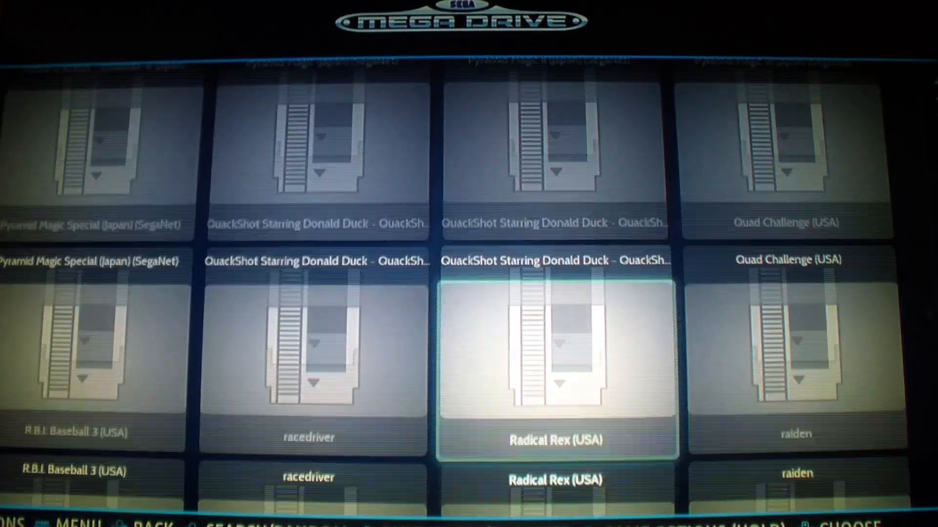
{"action": "key", "text": "Down"}
{"action": "key", "text": "Down"}
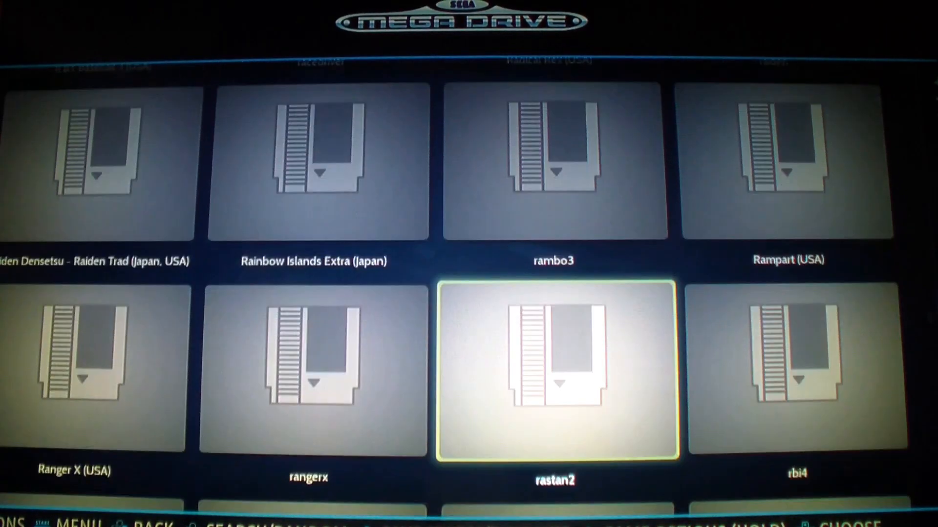
{"action": "key", "text": "Down"}
{"action": "key", "text": "Down"}
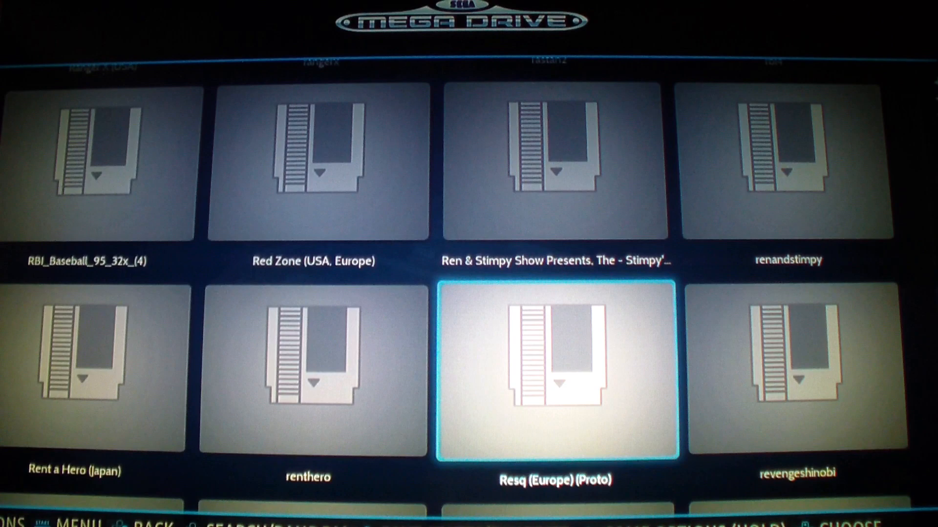
{"action": "key", "text": "Down"}
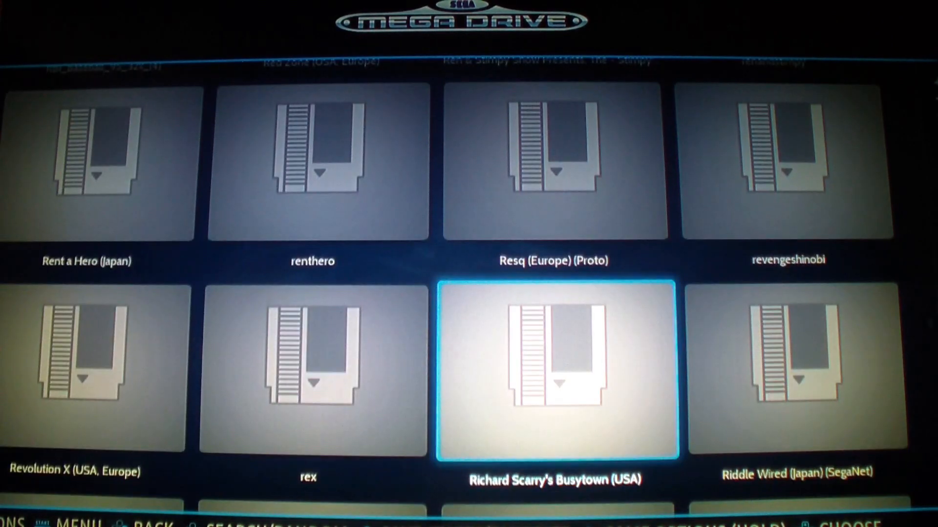
{"action": "key", "text": "Down"}
{"action": "key", "text": "Down"}
{"action": "key", "text": "Down"}
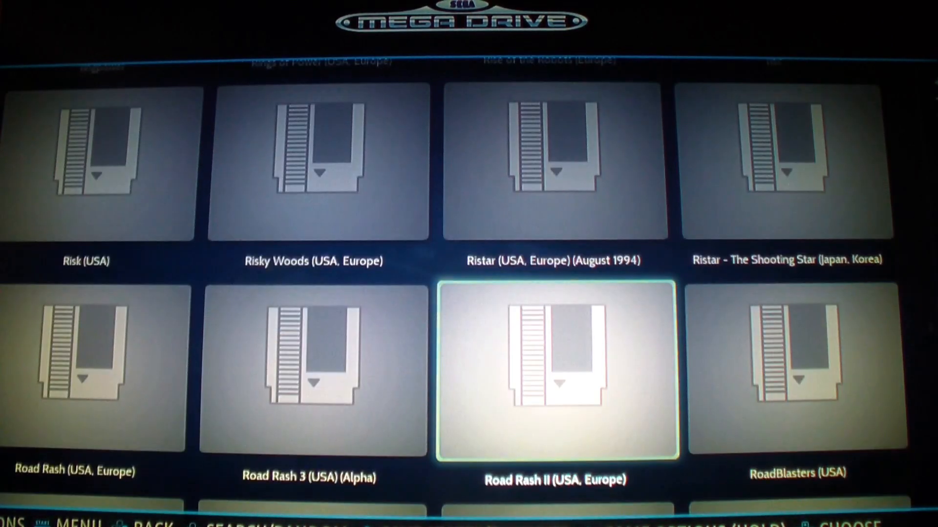
{"action": "key", "text": "Up"}
{"action": "key", "text": "Down"}
{"action": "key", "text": "Down"}
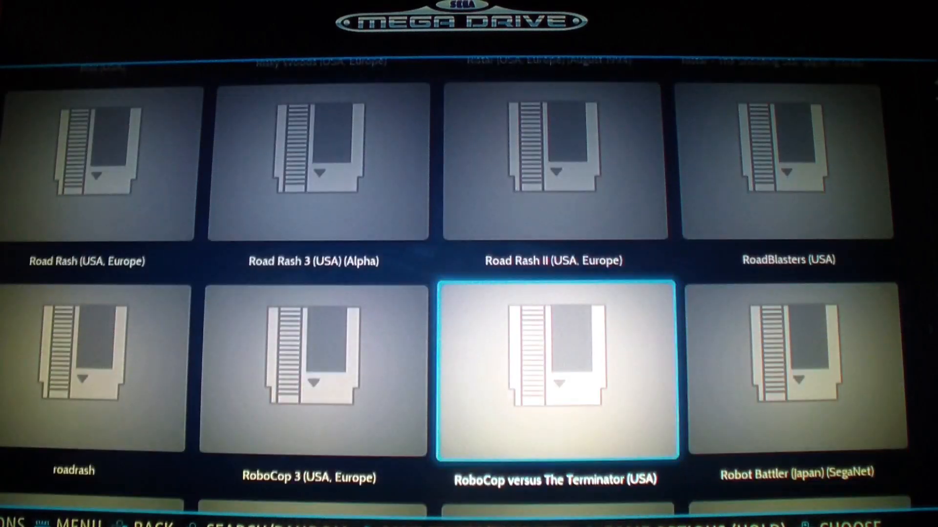
{"action": "key", "text": "Down"}
{"action": "key", "text": "Down"}
{"action": "key", "text": "Down"}
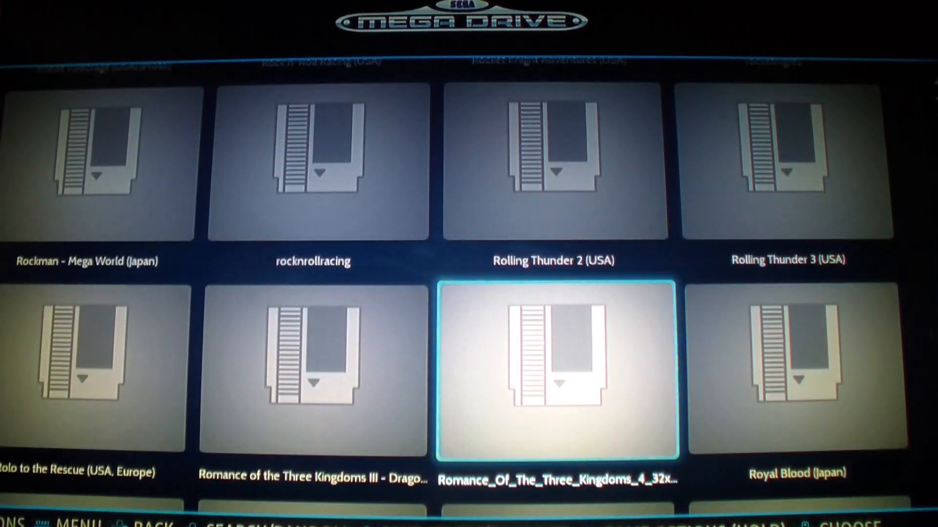
{"action": "key", "text": "Down"}
{"action": "key", "text": "Down"}
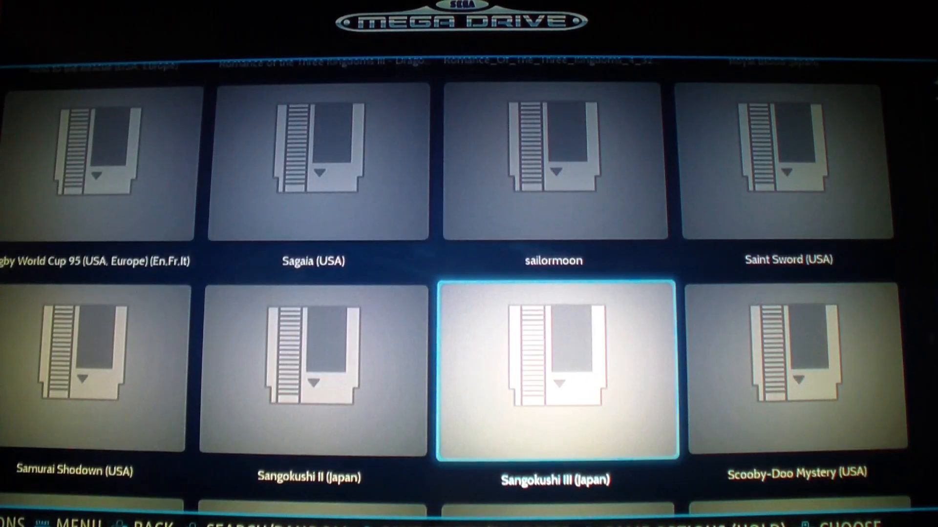
{"action": "key", "text": "Down"}
{"action": "key", "text": "Down"}
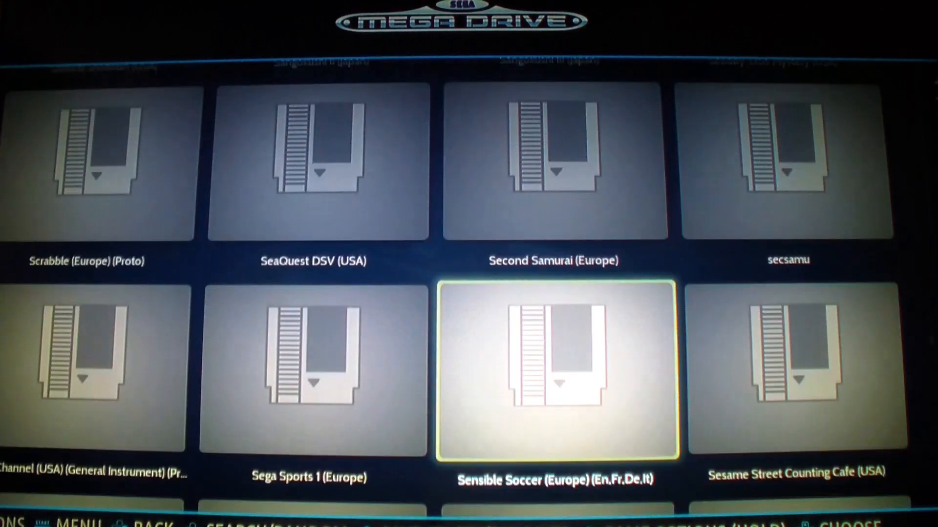
{"action": "key", "text": "Down"}
{"action": "key", "text": "Down"}
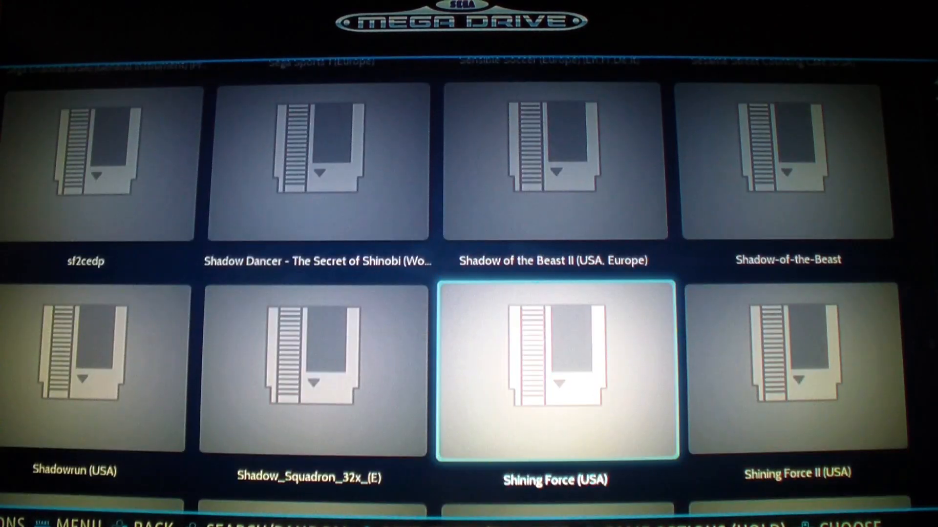
{"action": "key", "text": "Down"}
{"action": "key", "text": "Down"}
{"action": "key", "text": "Down"}
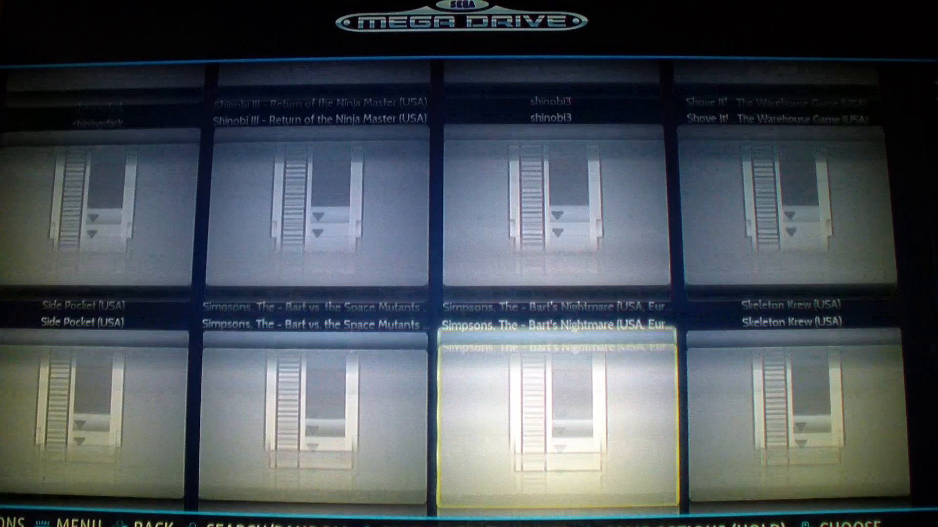
{"action": "key", "text": "Down"}
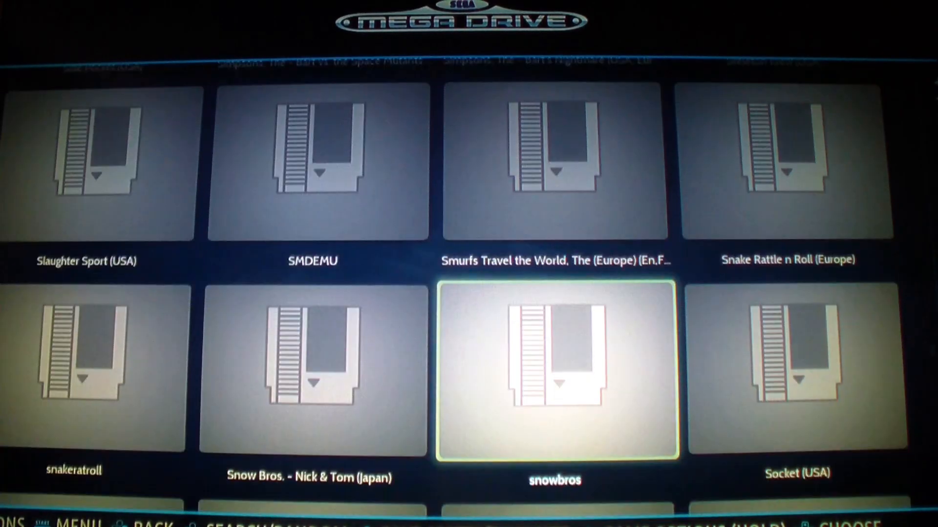
{"action": "key", "text": "Down"}
{"action": "key", "text": "Down"}
{"action": "key", "text": "Down"}
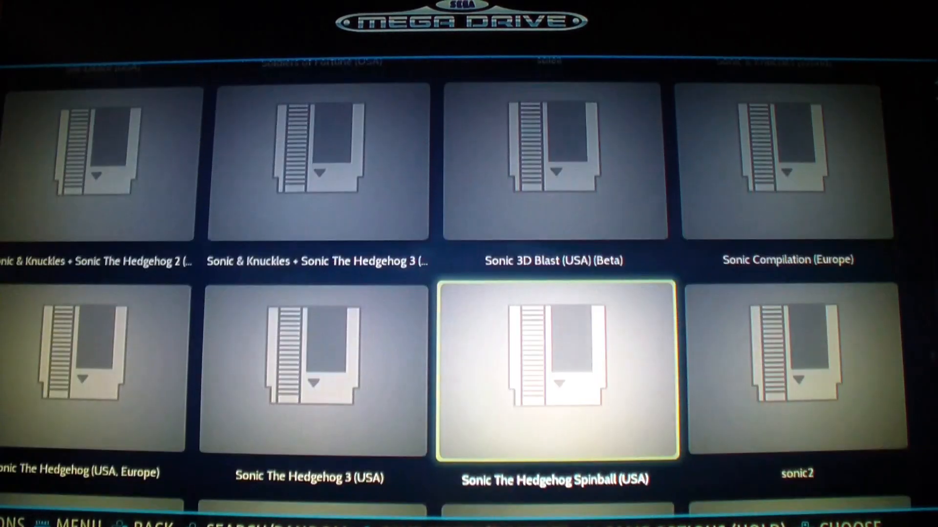
{"action": "key", "text": "Down"}
{"action": "key", "text": "Down"}
{"action": "key", "text": "Down"}
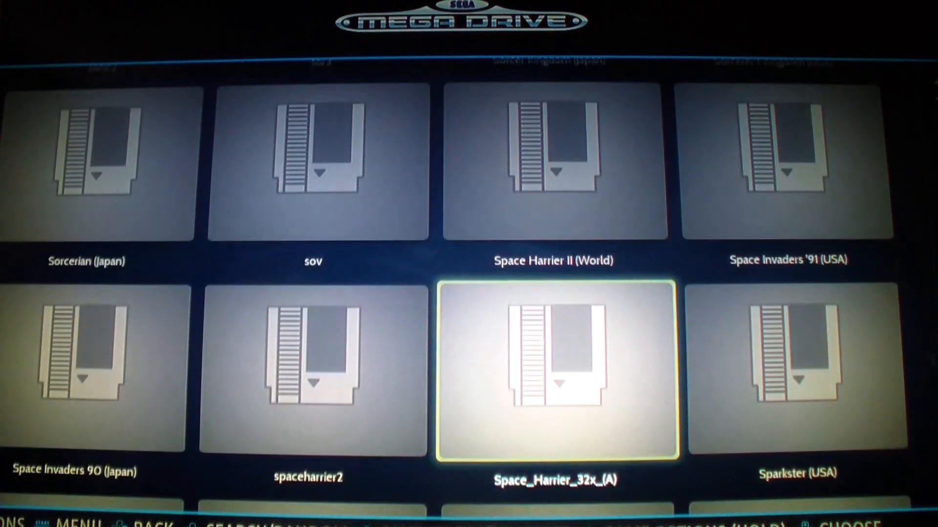
{"action": "key", "text": "Down"}
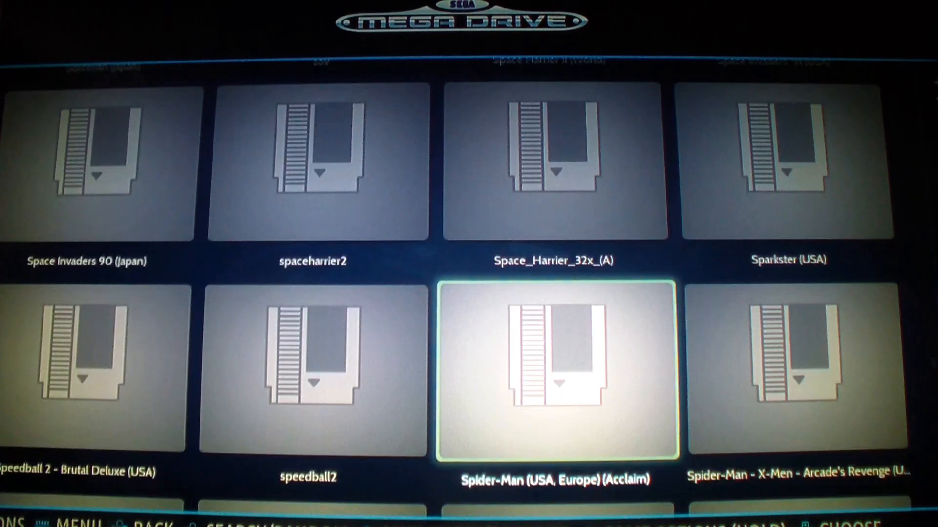
{"action": "key", "text": "Down"}
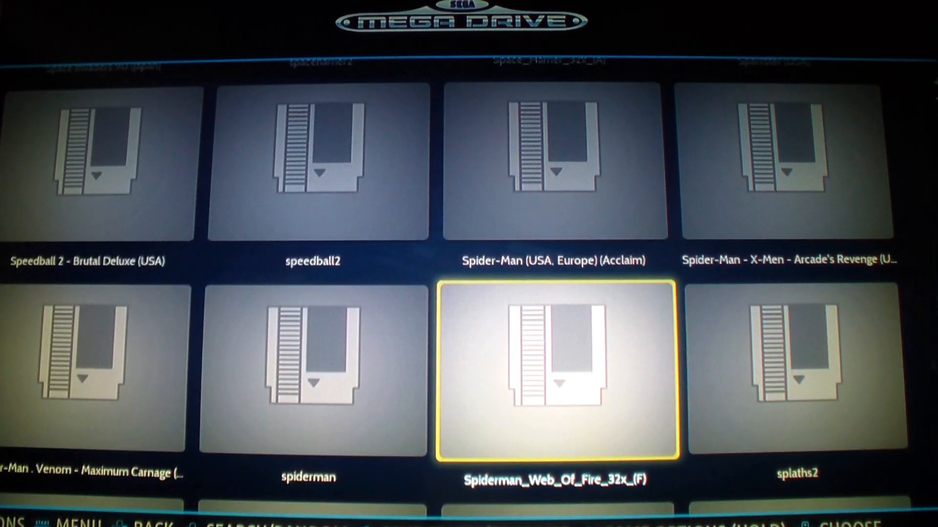
{"action": "key", "text": "Down"}
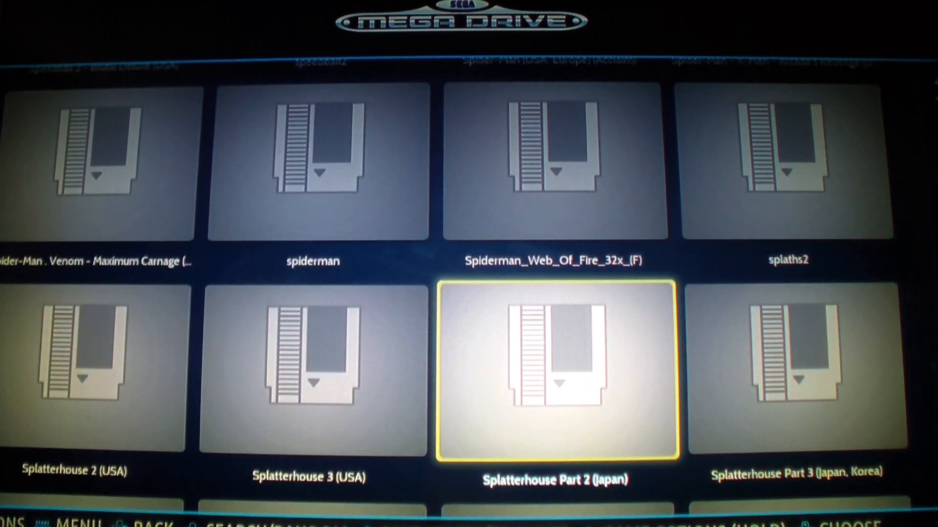
{"action": "key", "text": "Down"}
{"action": "key", "text": "Down"}
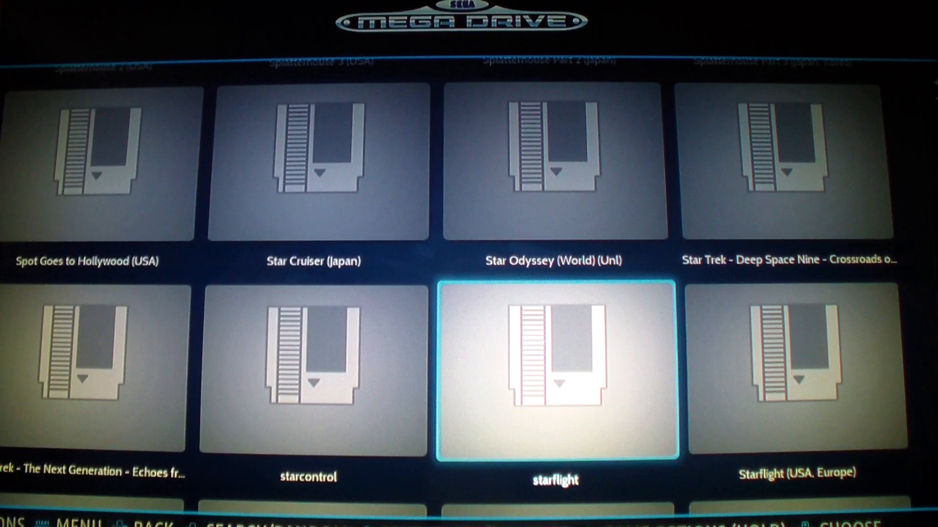
Step: Continue down through the T and U titles to the V games and highlight Virtua_Fighter_32x_(5)
{"action": "key", "text": "Down"}
{"action": "key", "text": "Left"}
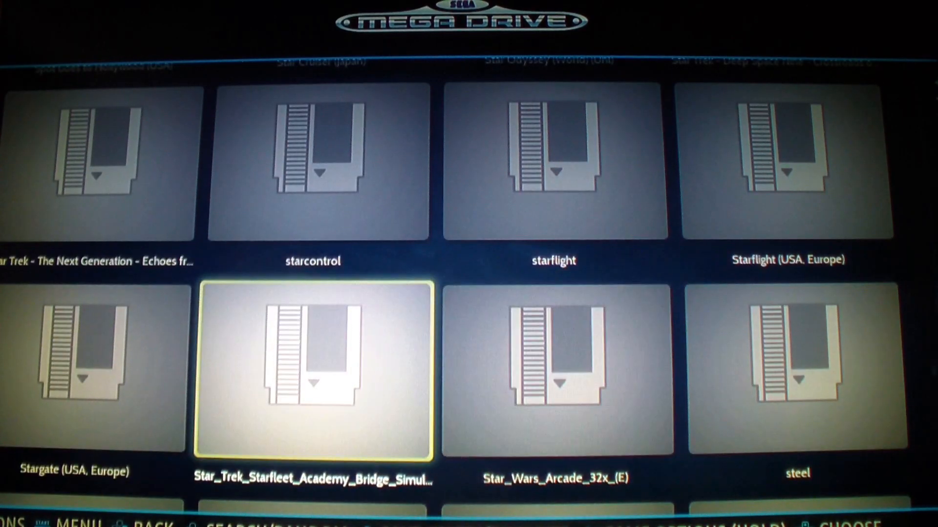
{"action": "key", "text": "Down"}
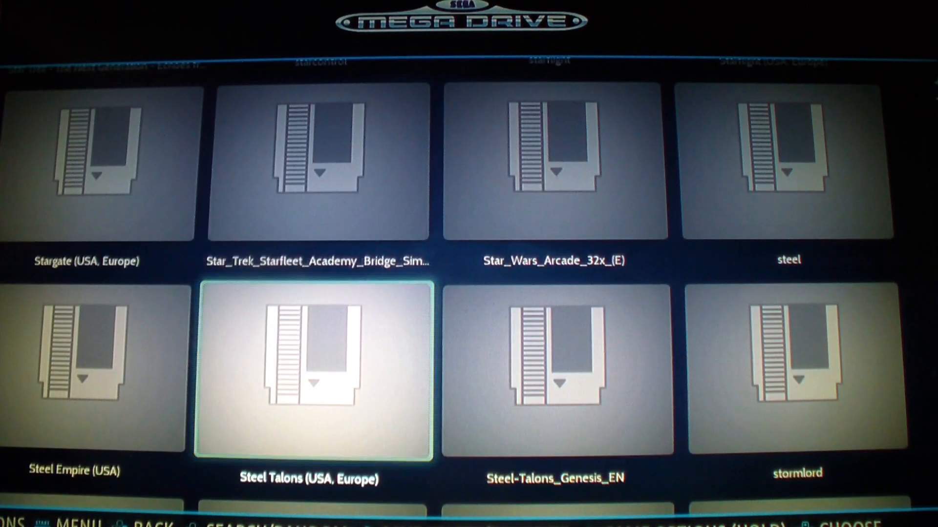
{"action": "key", "text": "Down"}
{"action": "key", "text": "Down"}
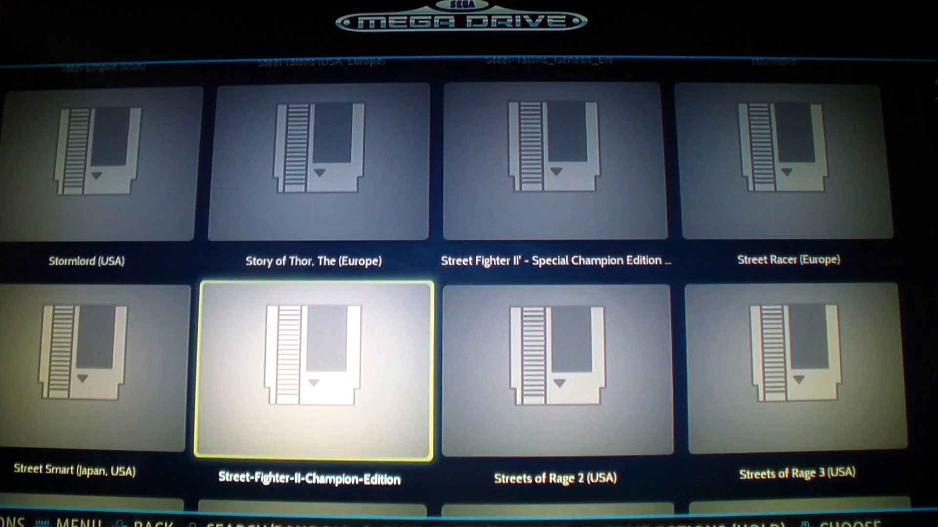
{"action": "key", "text": "Right"}
{"action": "key", "text": "Down"}
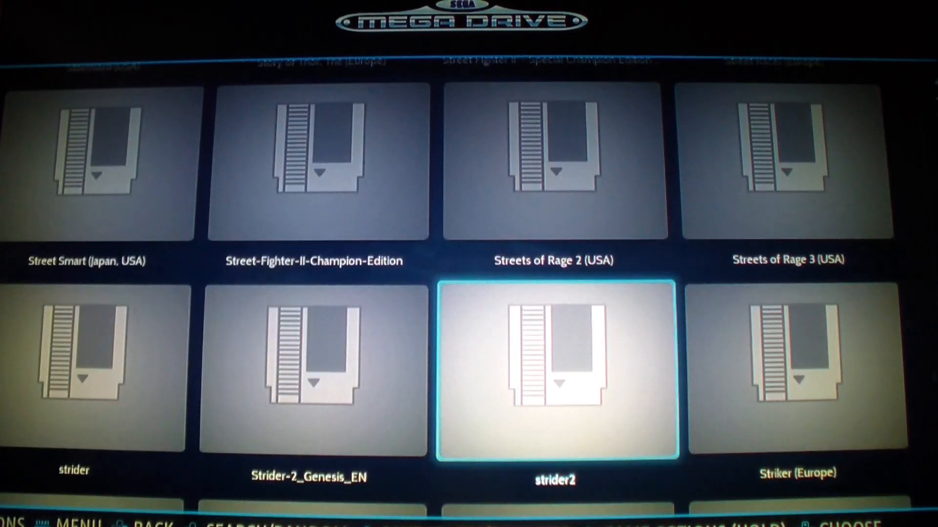
{"action": "key", "text": "Down"}
{"action": "key", "text": "Down"}
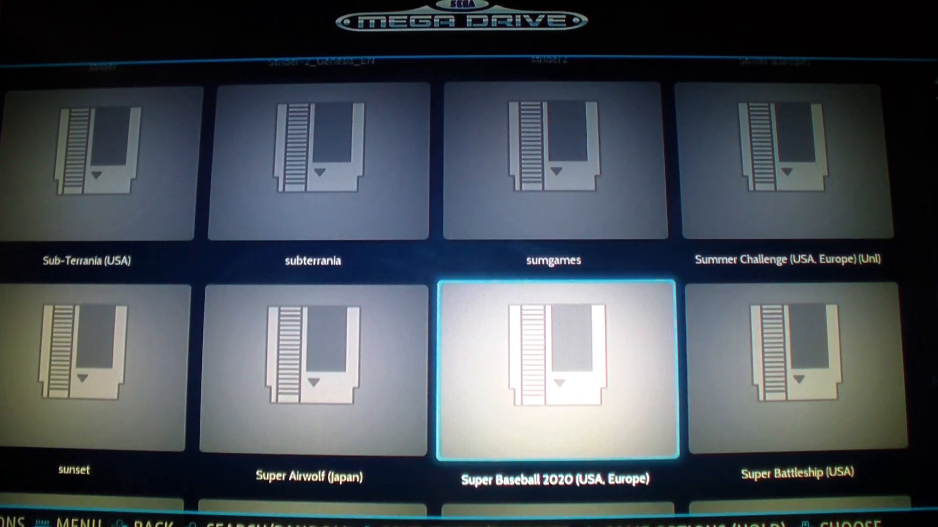
{"action": "key", "text": "Down"}
{"action": "key", "text": "Down"}
{"action": "key", "text": "Down"}
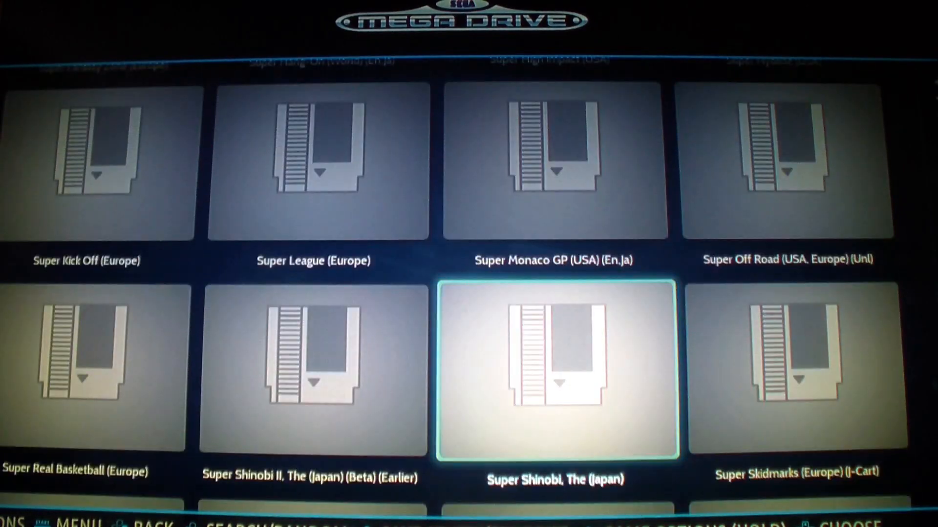
{"action": "key", "text": "Down"}
{"action": "key", "text": "Down"}
{"action": "key", "text": "Down"}
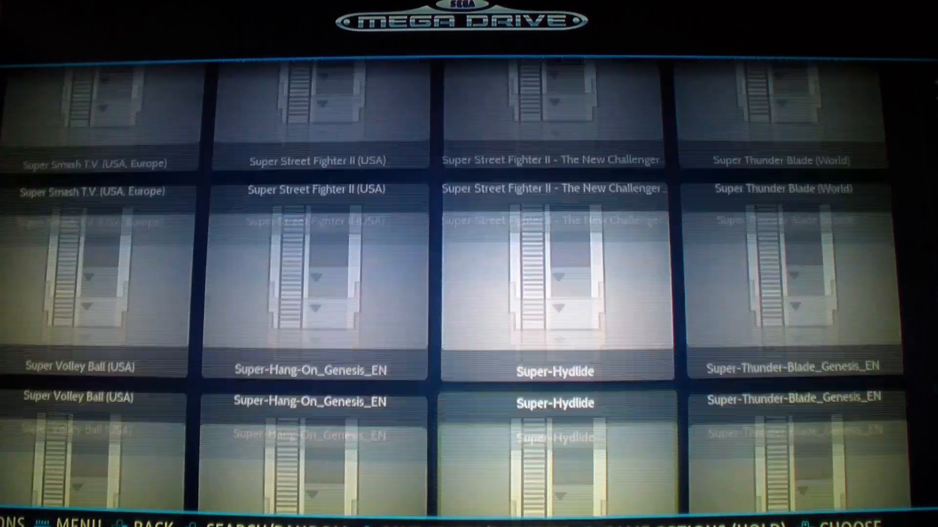
{"action": "key", "text": "Down"}
{"action": "key", "text": "Down"}
{"action": "key", "text": "Down"}
{"action": "key", "text": "Down"}
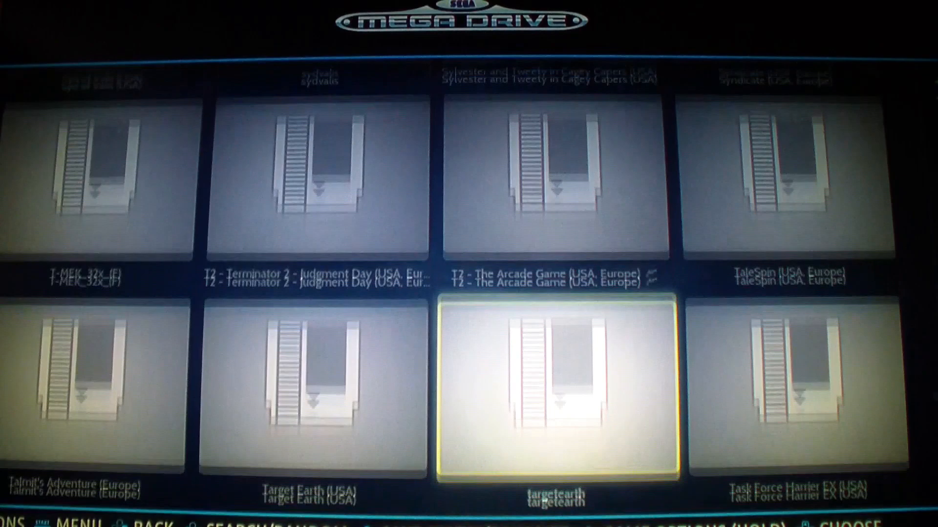
{"action": "key", "text": "Down"}
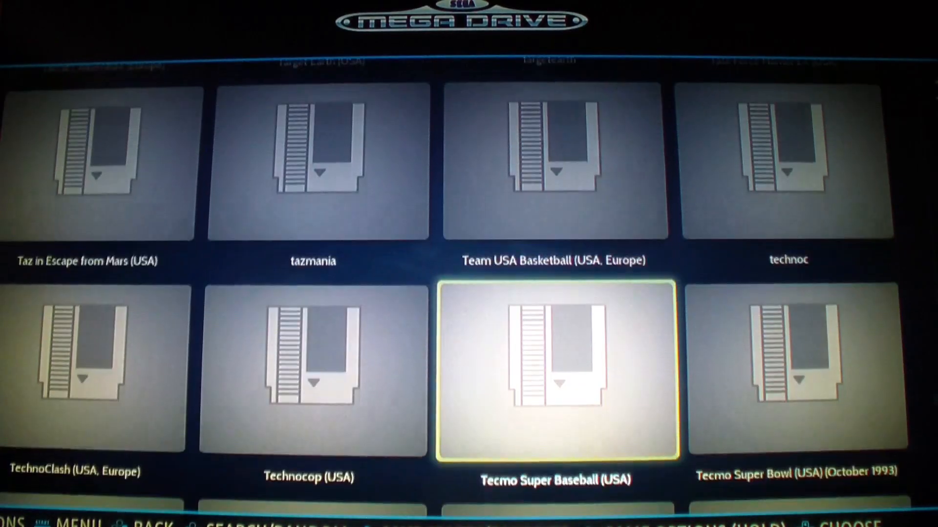
{"action": "key", "text": "Down"}
{"action": "key", "text": "Down"}
{"action": "key", "text": "Down"}
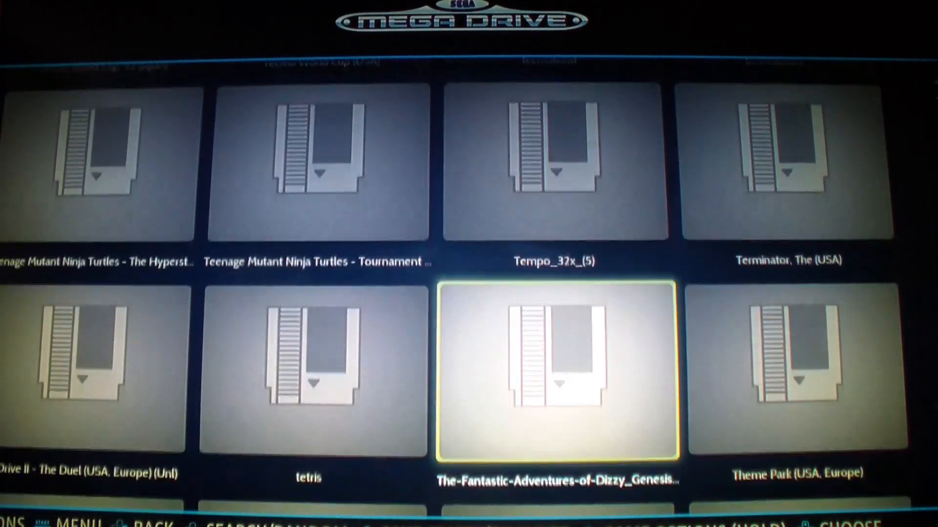
{"action": "key", "text": "Up"}
{"action": "key", "text": "Down"}
{"action": "key", "text": "Down"}
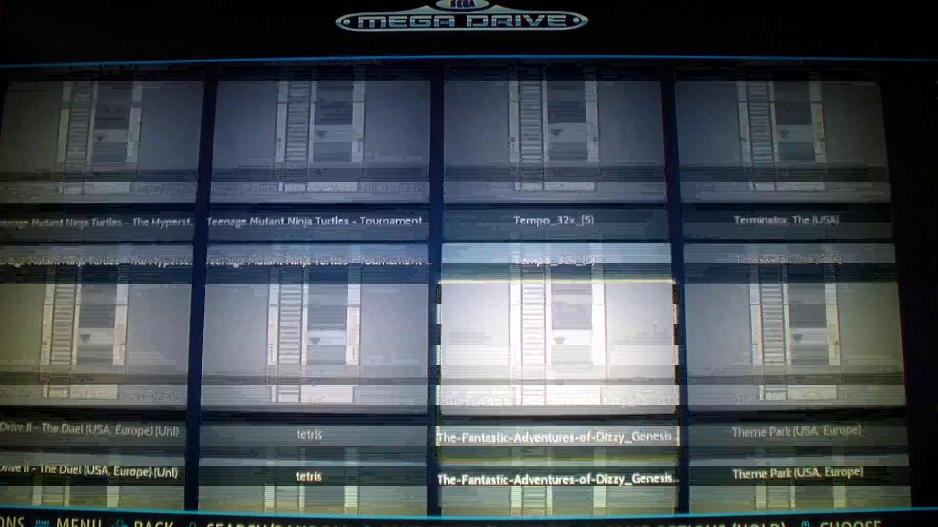
{"action": "key", "text": "Down"}
{"action": "key", "text": "Down"}
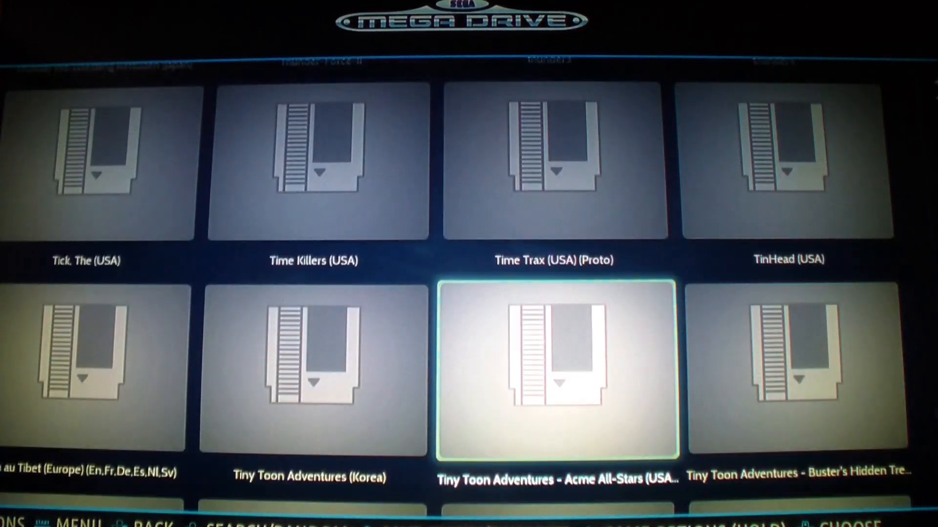
{"action": "key", "text": "Down"}
{"action": "key", "text": "Down"}
{"action": "key", "text": "Down"}
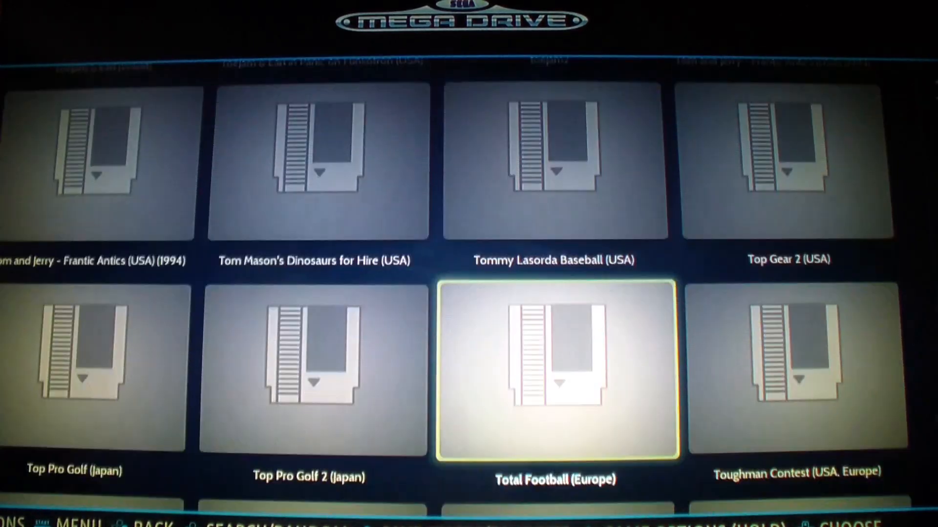
{"action": "key", "text": "Down"}
{"action": "key", "text": "Down"}
{"action": "key", "text": "Down"}
{"action": "key", "text": "Down"}
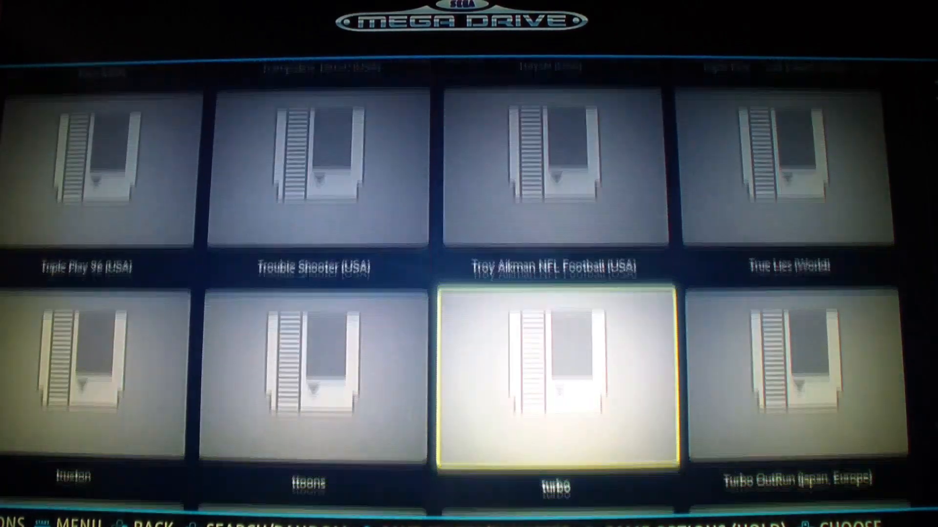
{"action": "key", "text": "Down"}
{"action": "key", "text": "Down"}
{"action": "key", "text": "Down"}
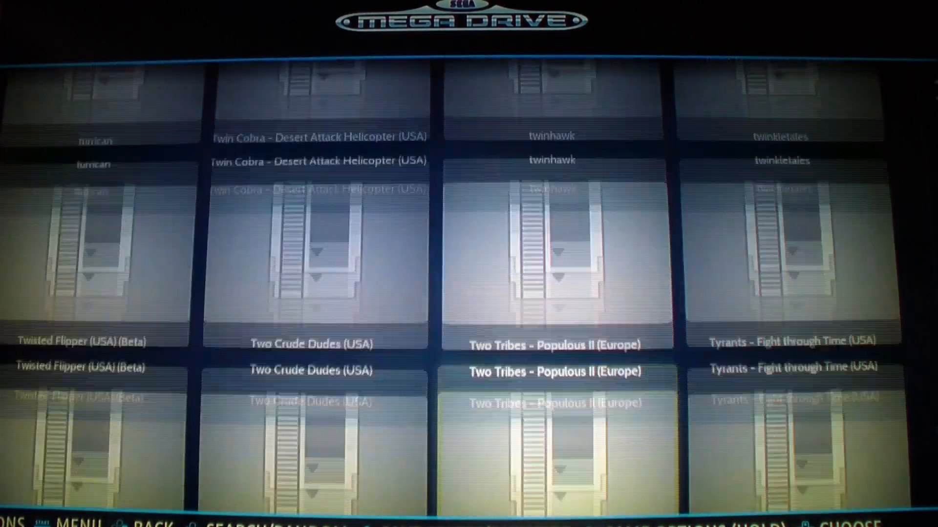
{"action": "key", "text": "Down"}
{"action": "key", "text": "Down"}
{"action": "key", "text": "Down"}
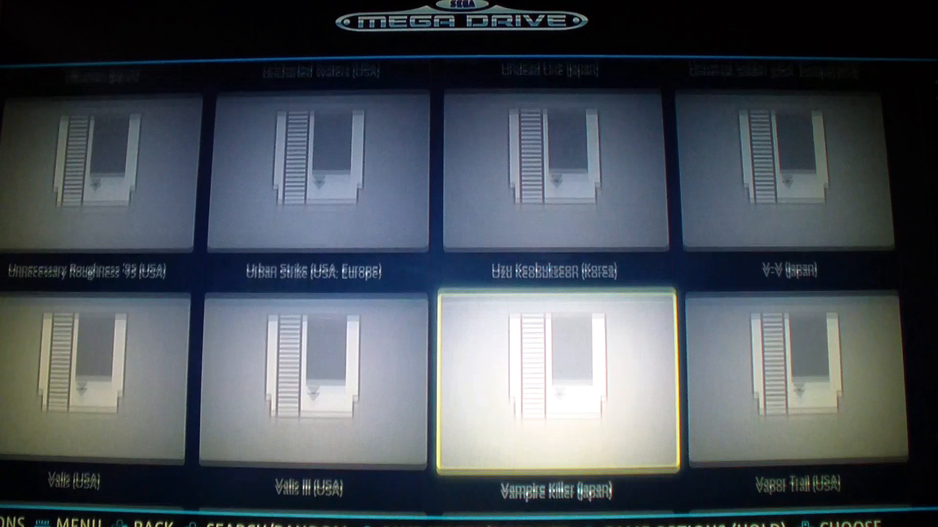
{"action": "key", "text": "Down"}
{"action": "key", "text": "Down"}
{"action": "key", "text": "Down"}
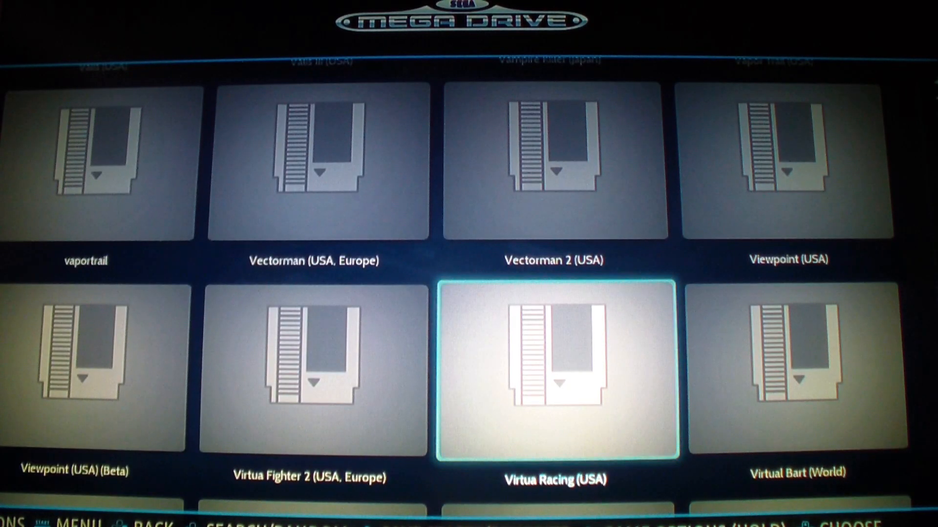
{"action": "key", "text": "Down"}
{"action": "key", "text": "Down"}
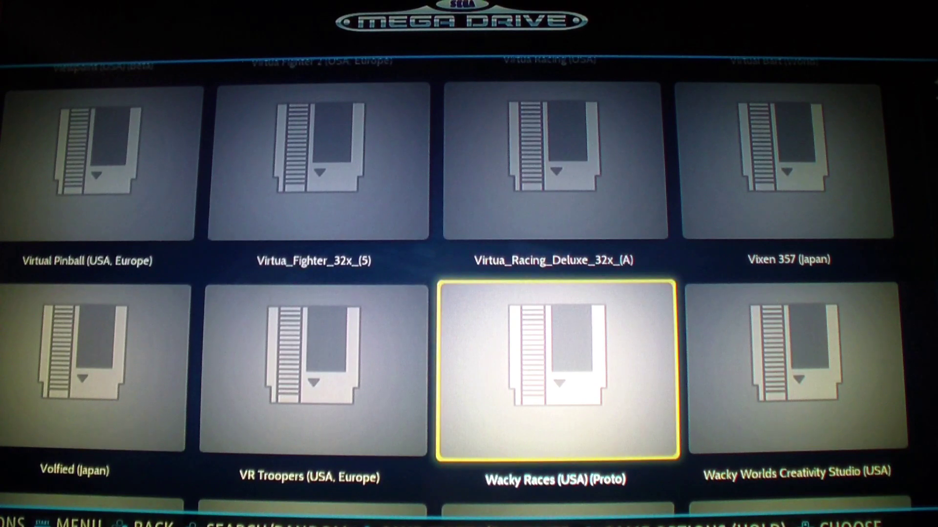
{"action": "key", "text": "Up"}
{"action": "key", "text": "Left"}
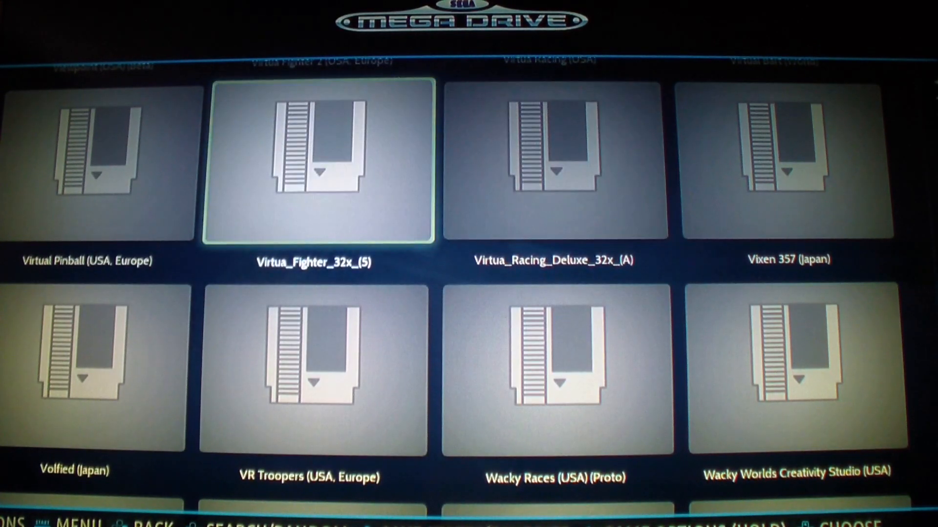
Step: Launch Virtua_Fighter_32x_(5), pass the title screen and start ARCADE mode
{"action": "key", "text": "Return"}
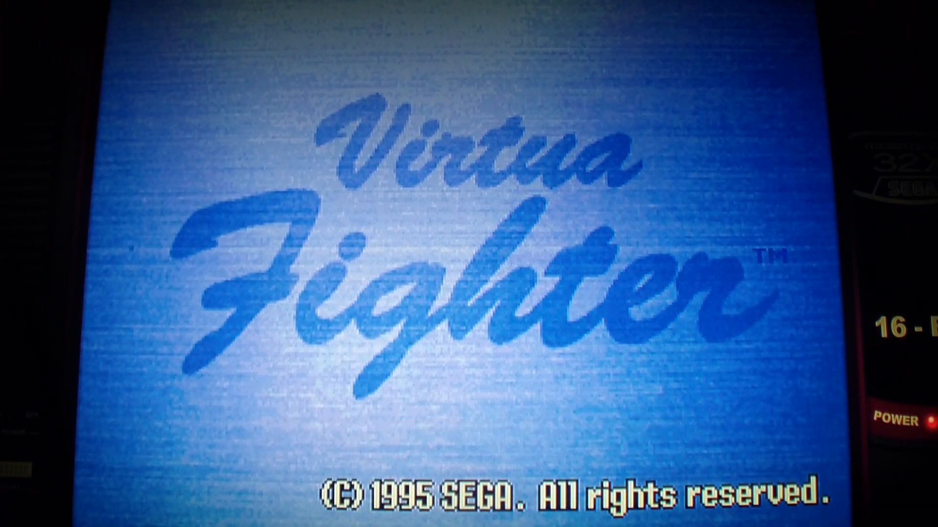
{"action": "key", "text": "Return"}
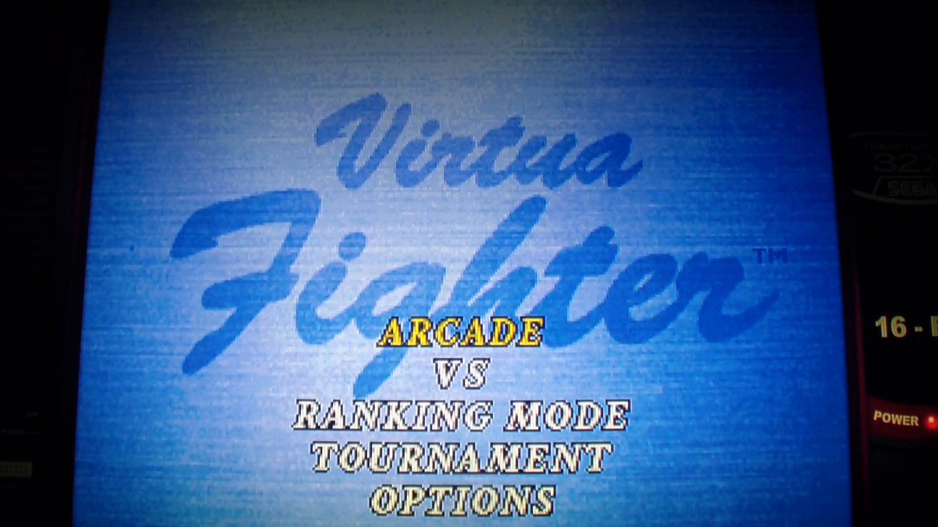
{"action": "key", "text": "Escape"}
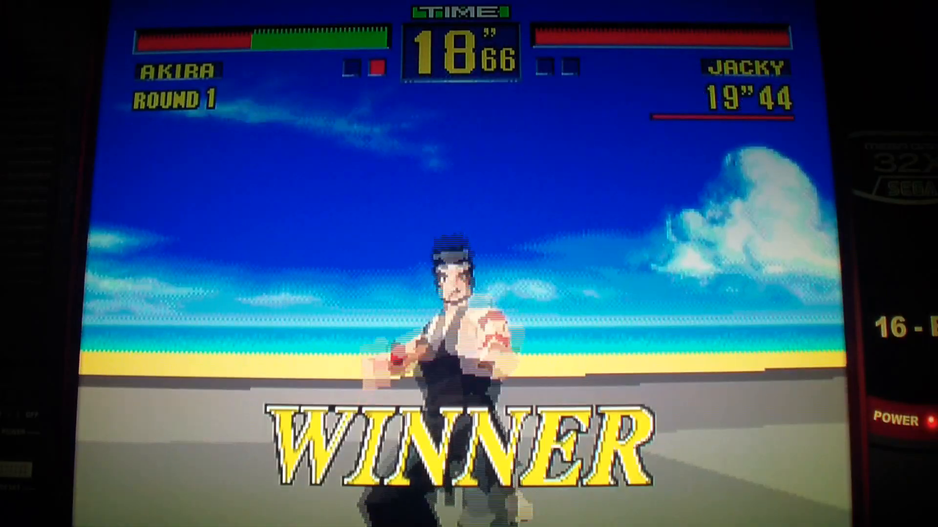
Step: Pause with the Quick Menu and enter the PicoDrive core Options
{"action": "key", "text": "F1"}
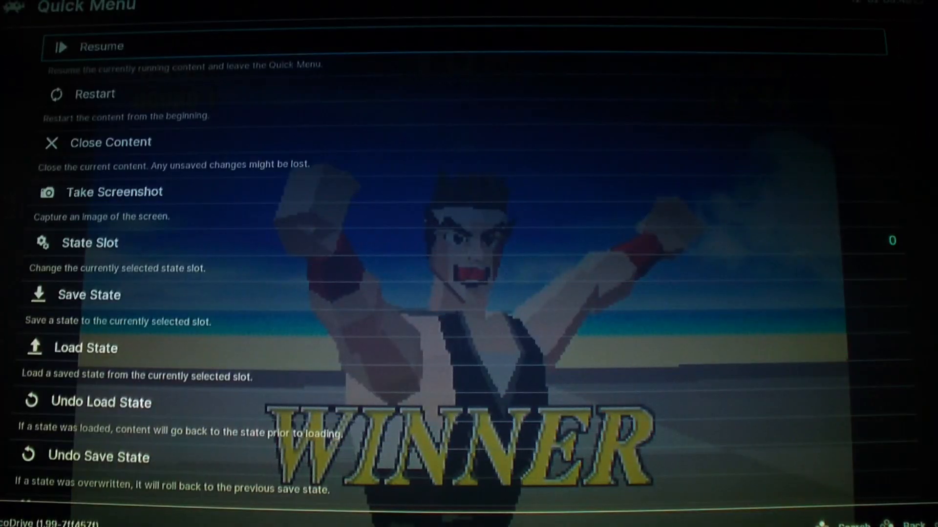
{"action": "key", "text": "Up"}
{"action": "key", "text": "Up"}
{"action": "key", "text": "Up"}
{"action": "key", "text": "Up"}
{"action": "key", "text": "Up"}
{"action": "key", "text": "Up"}
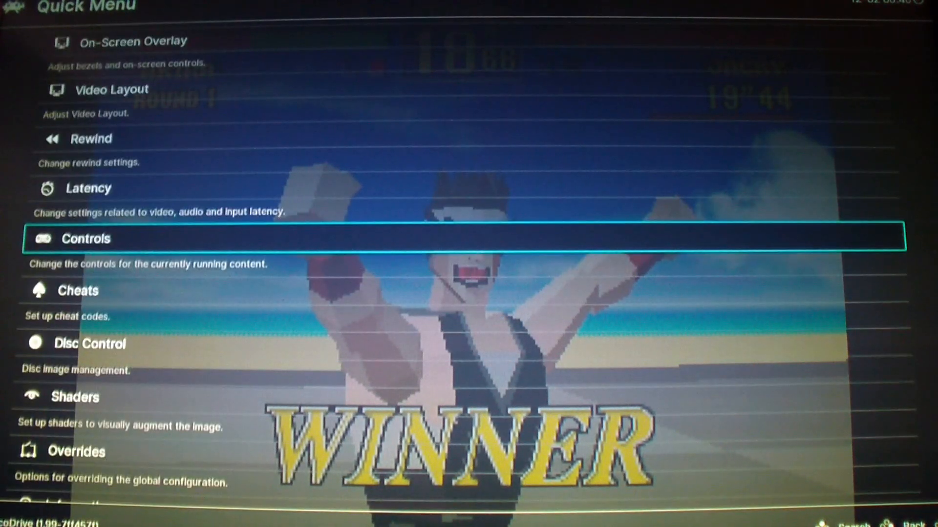
{"action": "key", "text": "Down"}
{"action": "key", "text": "Down"}
{"action": "key", "text": "Up"}
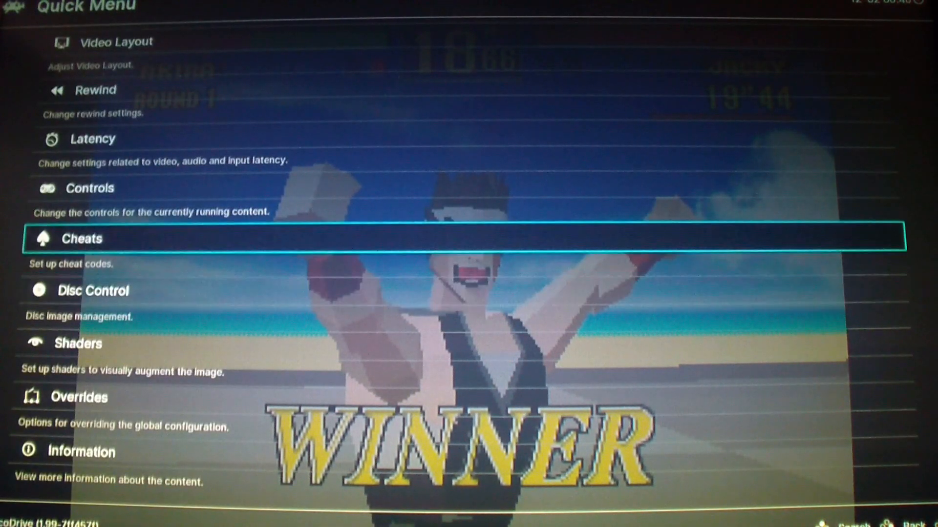
{"action": "key", "text": "Up"}
{"action": "key", "text": "Up"}
{"action": "key", "text": "Up"}
{"action": "key", "text": "Up"}
{"action": "key", "text": "Up"}
{"action": "key", "text": "Up"}
{"action": "key", "text": "Return"}
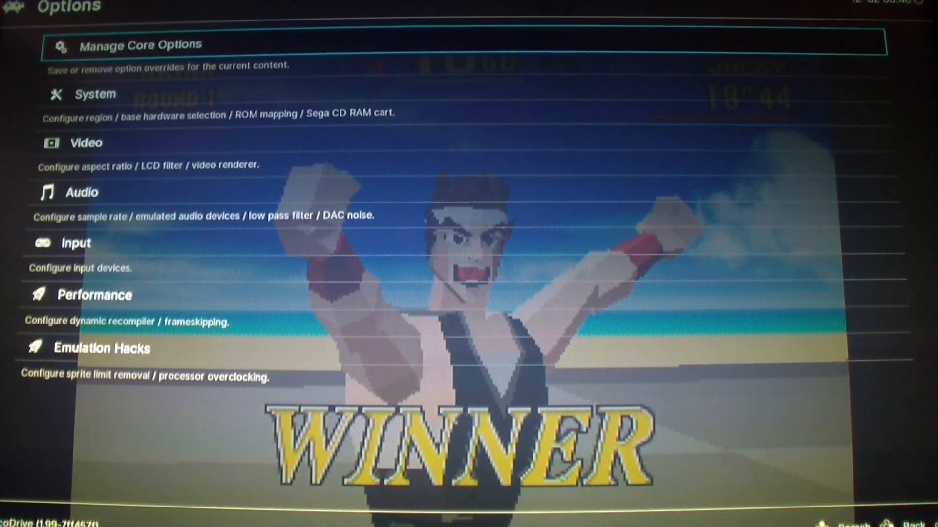
Step: Enter the System options and review the Region choices, keeping Auto
{"action": "key", "text": "Down"}
{"action": "key", "text": "Return"}
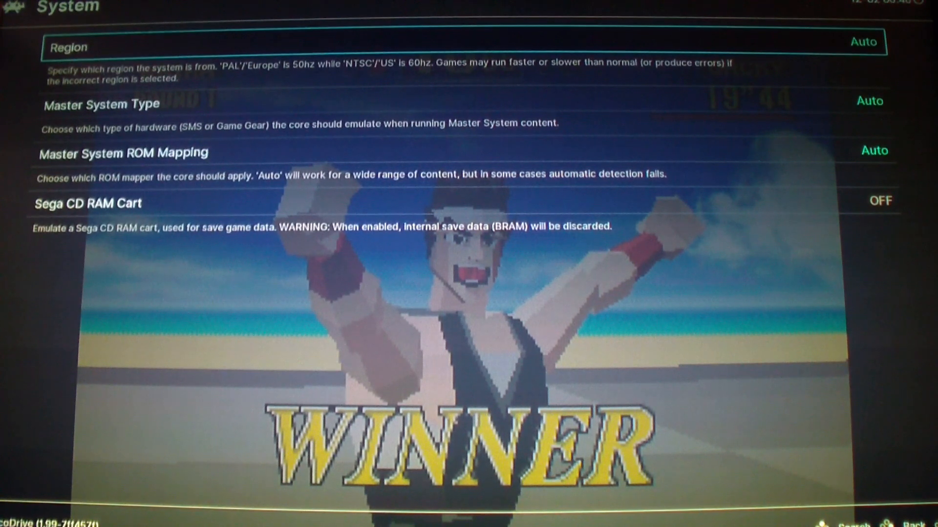
{"action": "key", "text": "Return"}
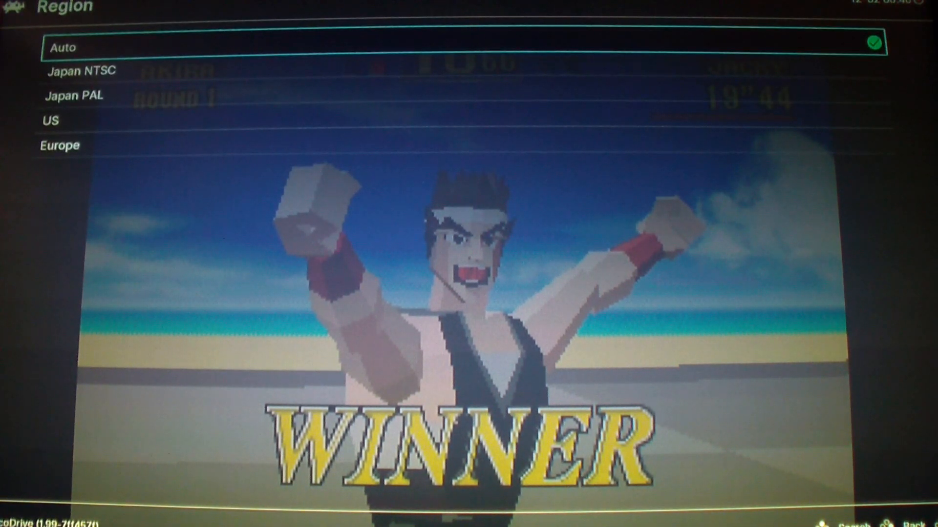
{"action": "key", "text": "Down"}
{"action": "key", "text": "Down"}
{"action": "key", "text": "Up"}
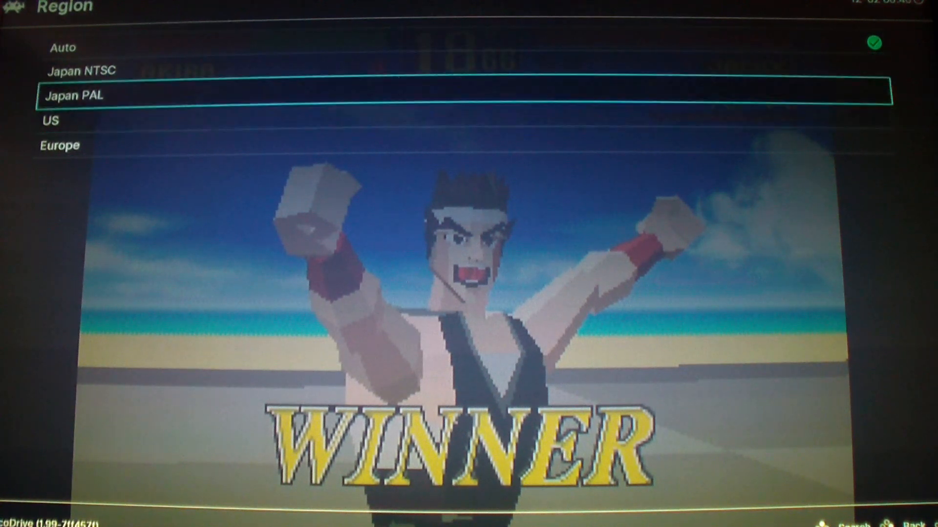
{"action": "key", "text": "Up"}
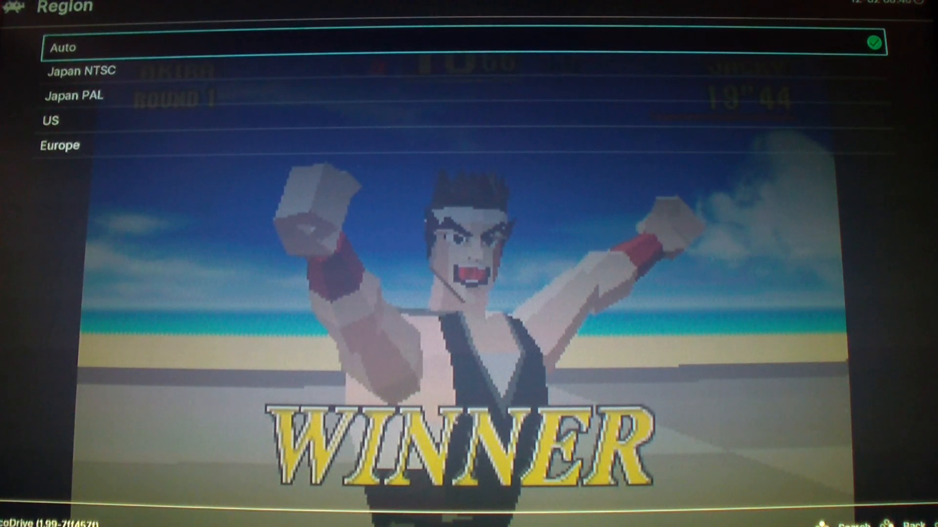
{"action": "key", "text": "Return"}
Step: Check Master System Type (left on Auto), scan the remaining settings and back out to the Quick Menu
{"action": "key", "text": "Down"}
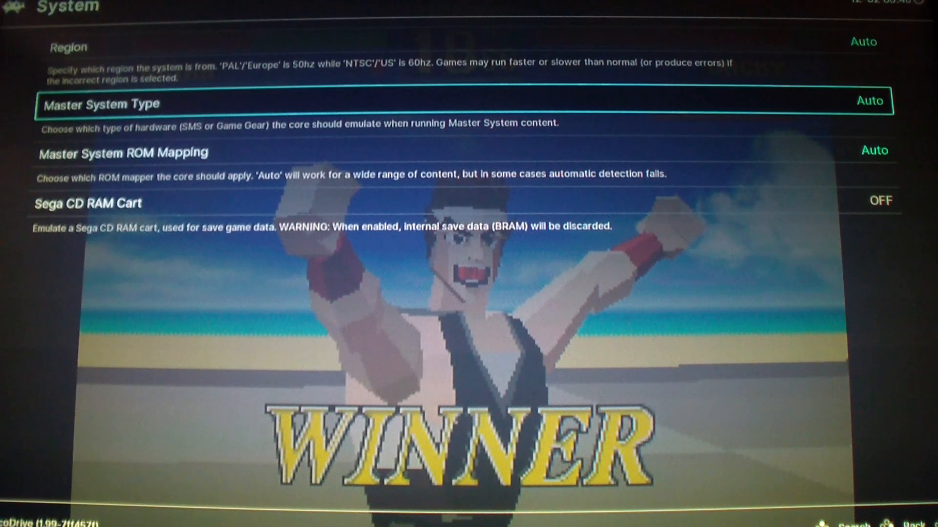
{"action": "key", "text": "Return"}
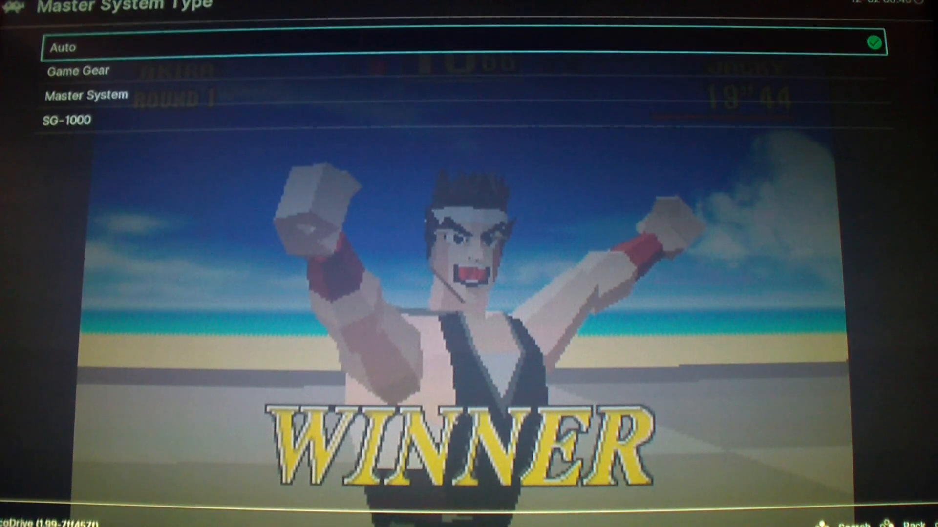
{"action": "key", "text": "Return"}
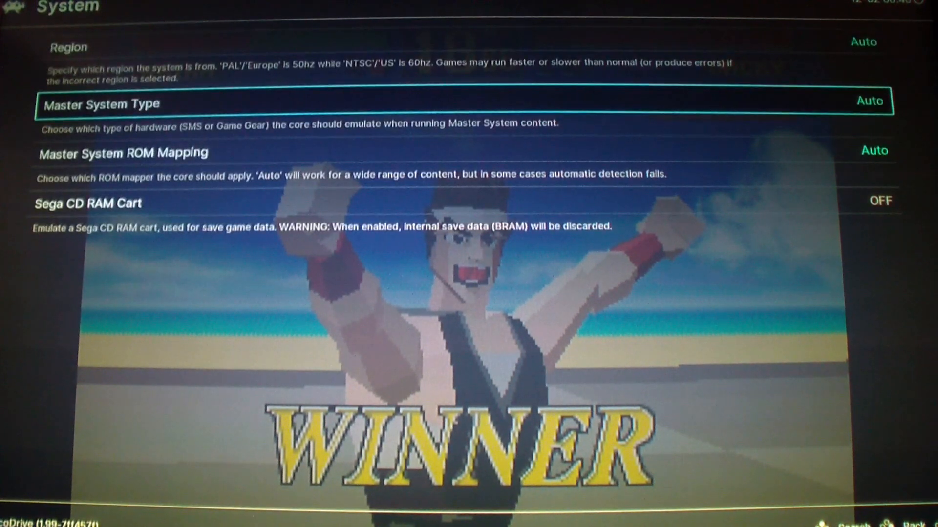
{"action": "key", "text": "Down"}
{"action": "key", "text": "Down"}
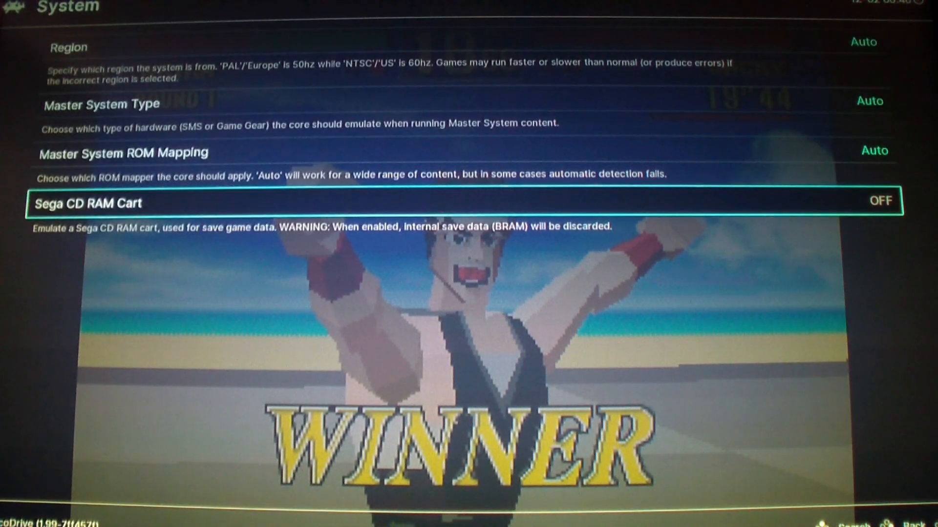
{"action": "key", "text": "BackSpace"}
{"action": "key", "text": "Down"}
{"action": "key", "text": "Down"}
{"action": "key", "text": "Down"}
{"action": "key", "text": "Down"}
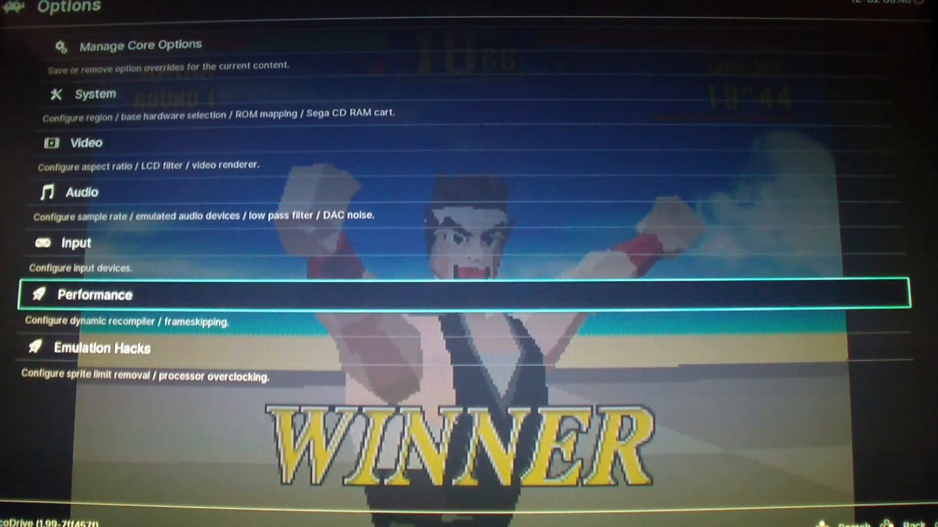
{"action": "key", "text": "BackSpace"}
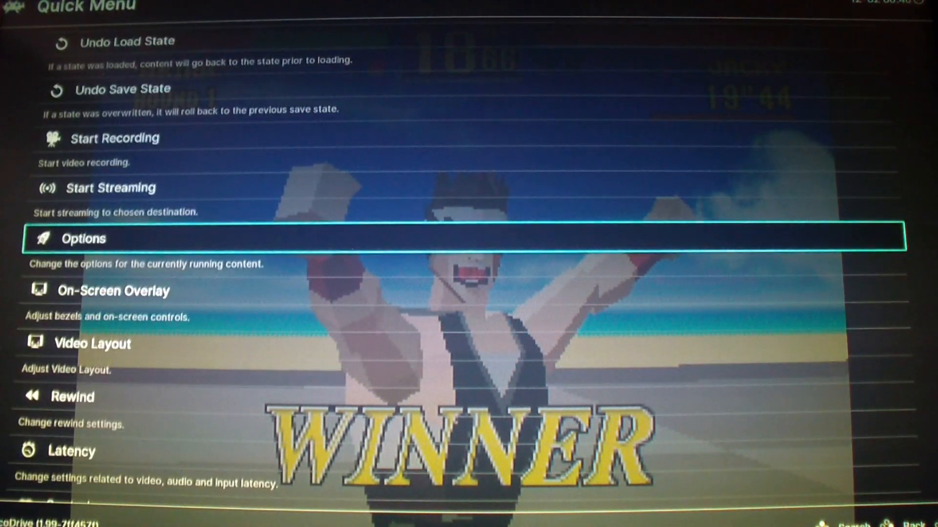
Step: Set the state slot to 3 and save the current Virtua Fighter fight state
{"action": "key", "text": "Up"}
{"action": "key", "text": "Up"}
{"action": "key", "text": "Up"}
{"action": "key", "text": "Up"}
{"action": "key", "text": "Up"}
{"action": "key", "text": "Up"}
{"action": "key", "text": "Up"}
{"action": "key", "text": "Up"}
{"action": "key", "text": "Down"}
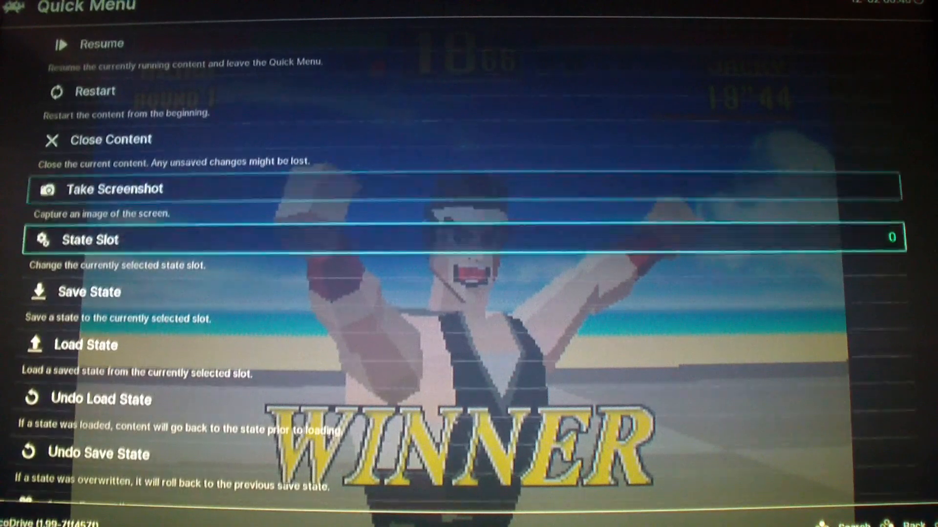
{"action": "key", "text": "Return"}
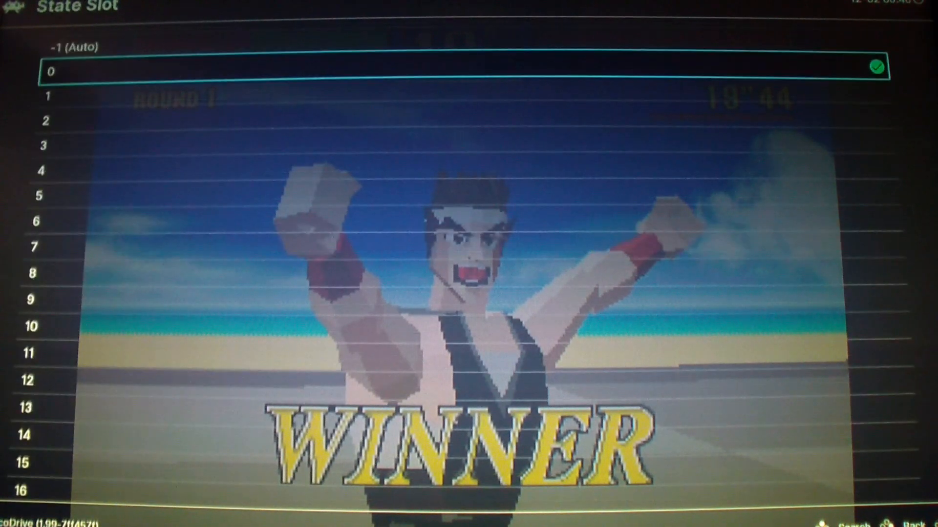
{"action": "key", "text": "Down"}
{"action": "key", "text": "Down"}
{"action": "key", "text": "Return"}
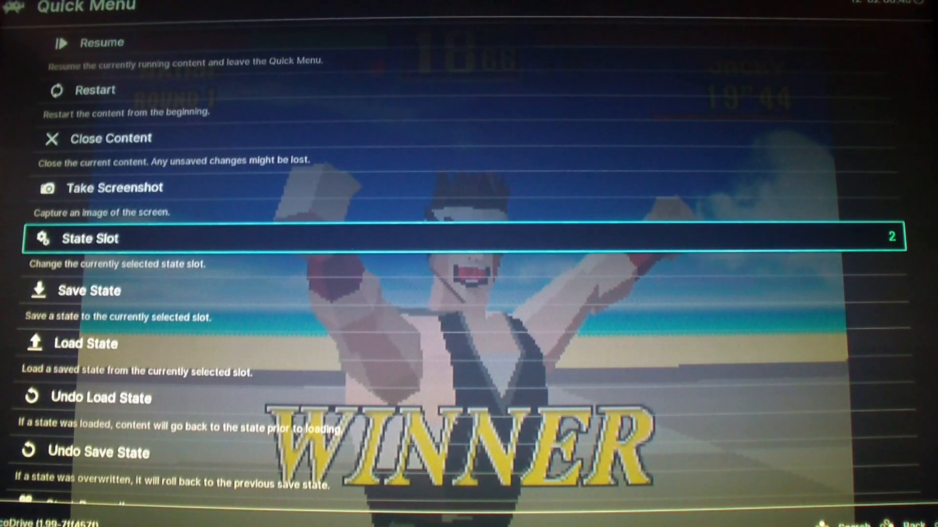
{"action": "key", "text": "Down"}
{"action": "key", "text": "Return"}
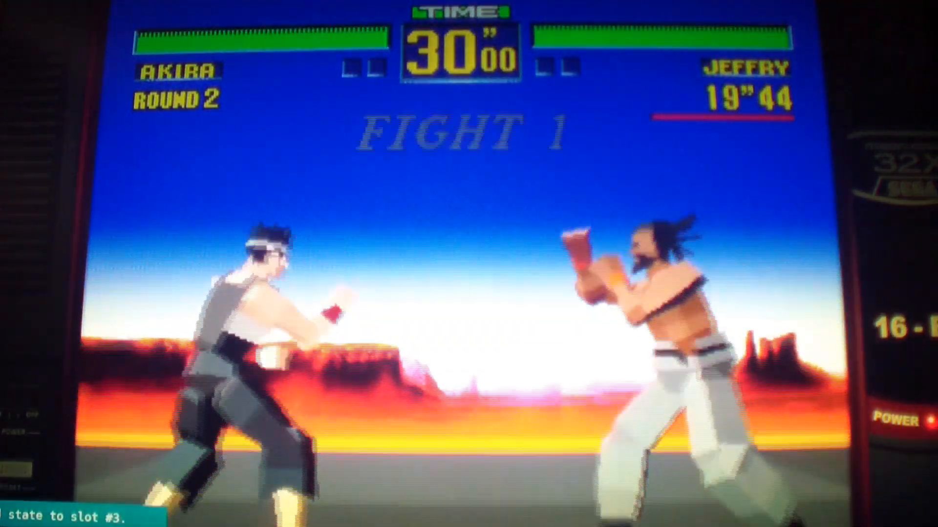
Step: Load the slot 3 state back from the Quick Menu and resume the round
{"action": "key", "text": "F1"}
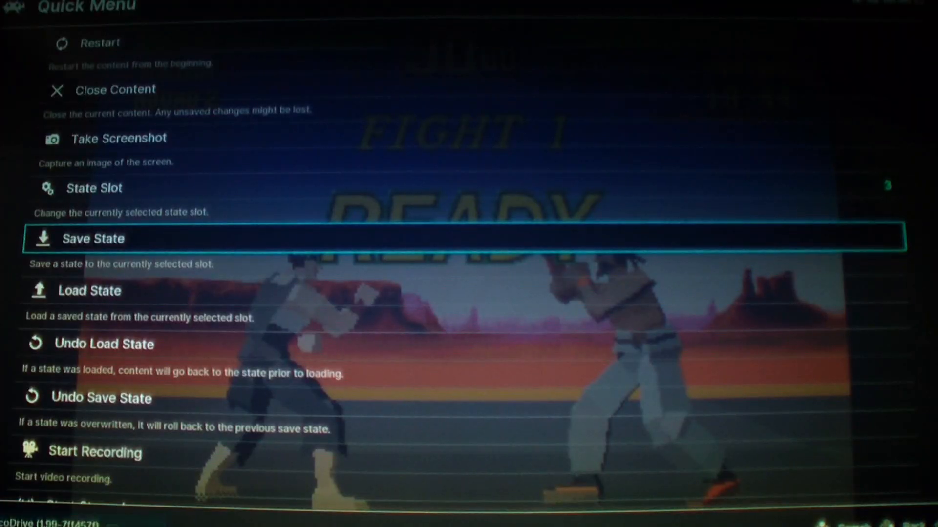
{"action": "key", "text": "Down"}
{"action": "key", "text": "Return"}
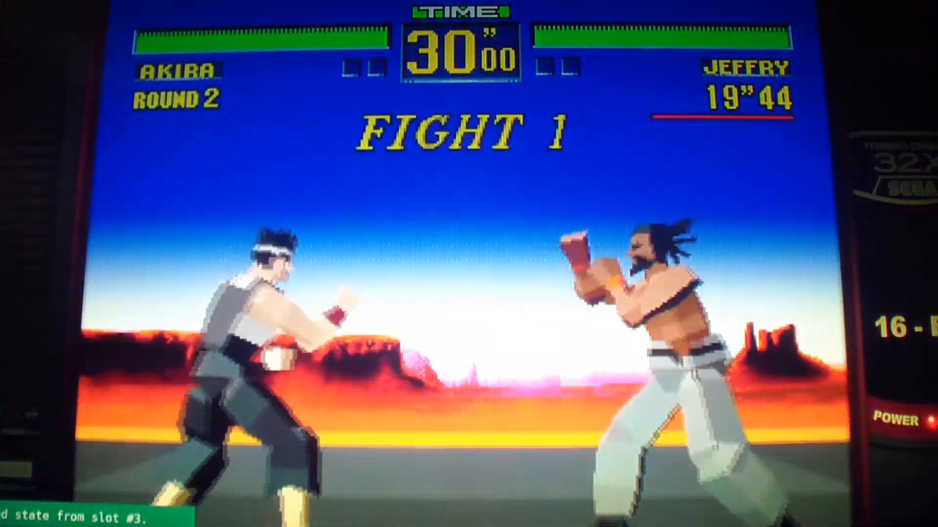
{"action": "key", "text": "Right"}
{"action": "key", "text": "Right"}
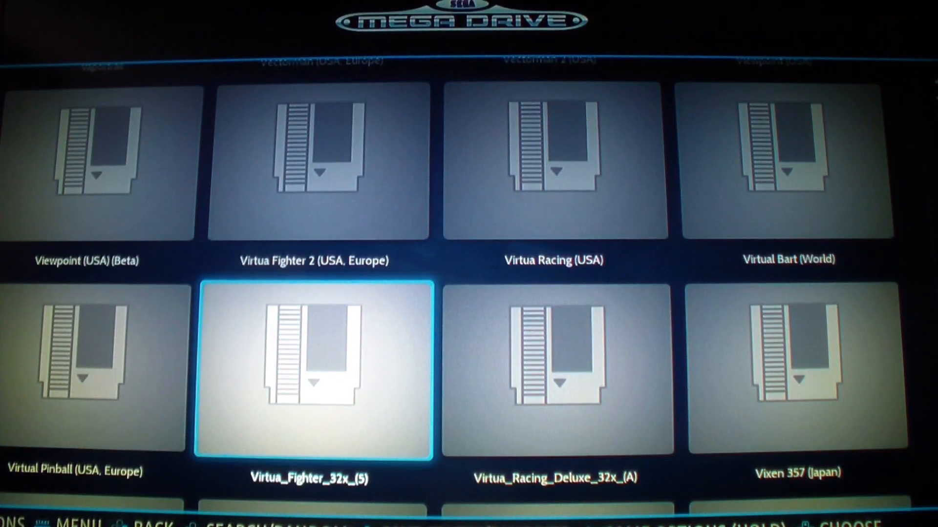
{"action": "key", "text": "Right"}
{"action": "key", "text": "Down"}
{"action": "key", "text": "Down"}
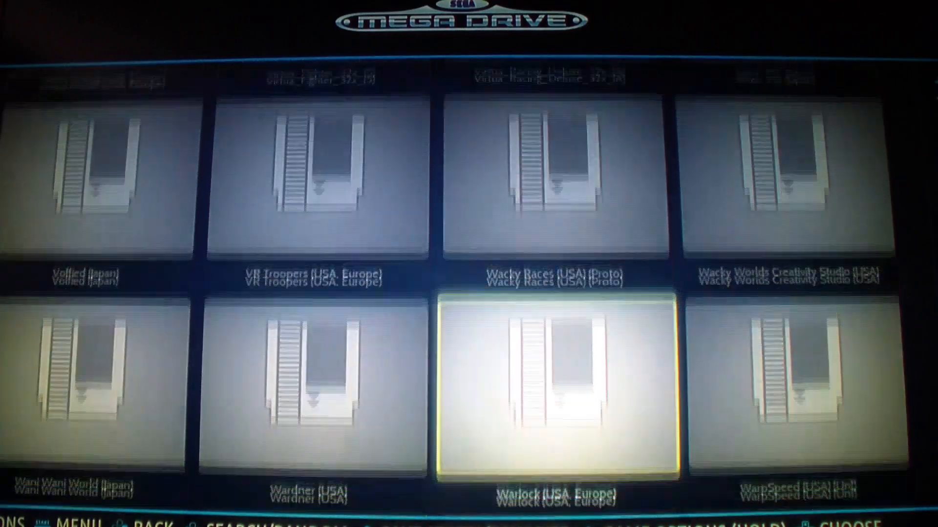
{"action": "key", "text": "Down"}
{"action": "key", "text": "Down"}
{"action": "key", "text": "Down"}
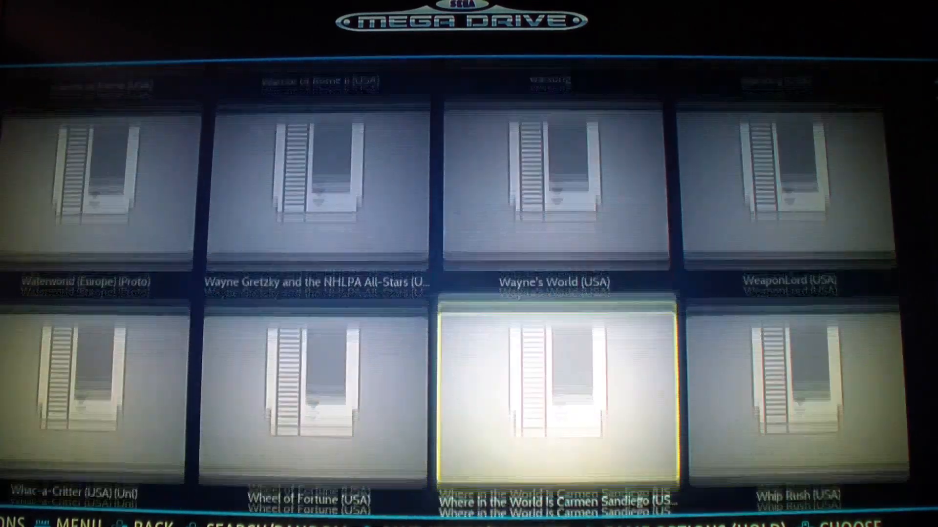
{"action": "key", "text": "Down"}
{"action": "key", "text": "Down"}
{"action": "key", "text": "Down"}
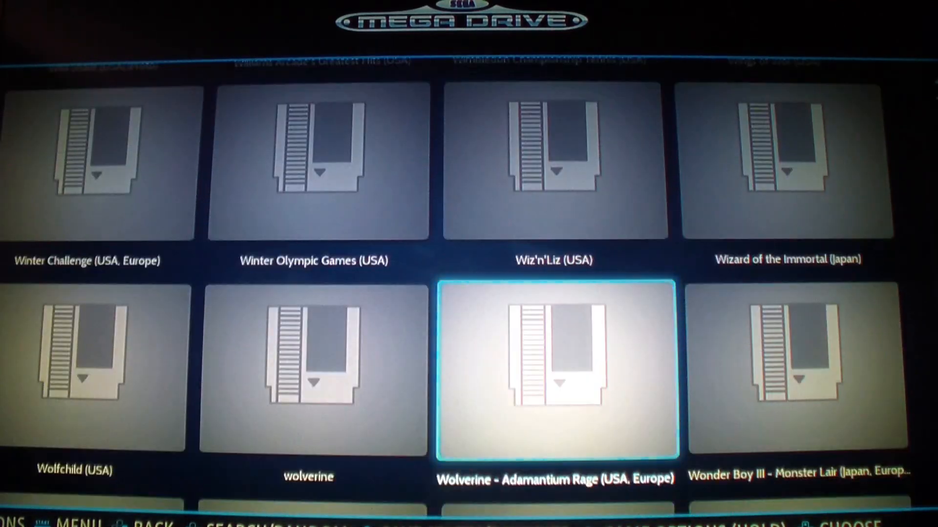
{"action": "key", "text": "Down"}
{"action": "key", "text": "Down"}
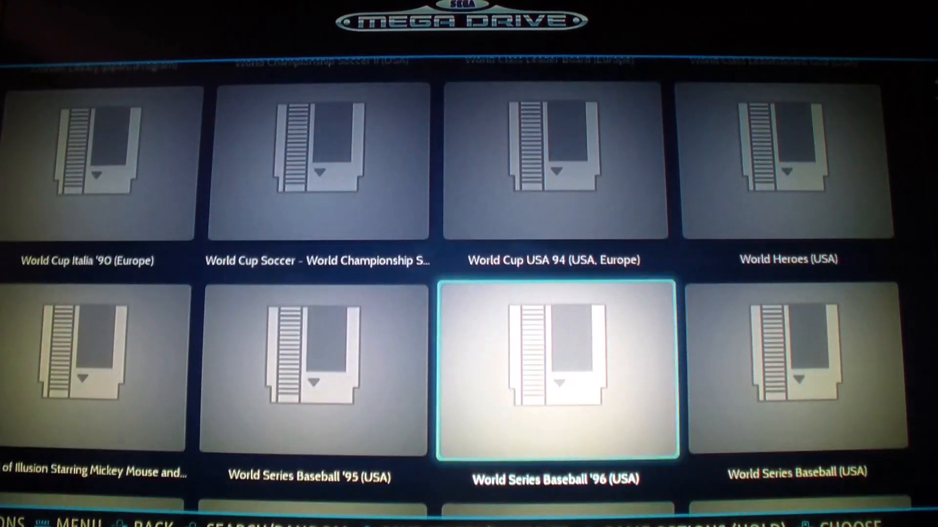
{"action": "key", "text": "Down"}
{"action": "key", "text": "Down"}
{"action": "key", "text": "Down"}
{"action": "key", "text": "Down"}
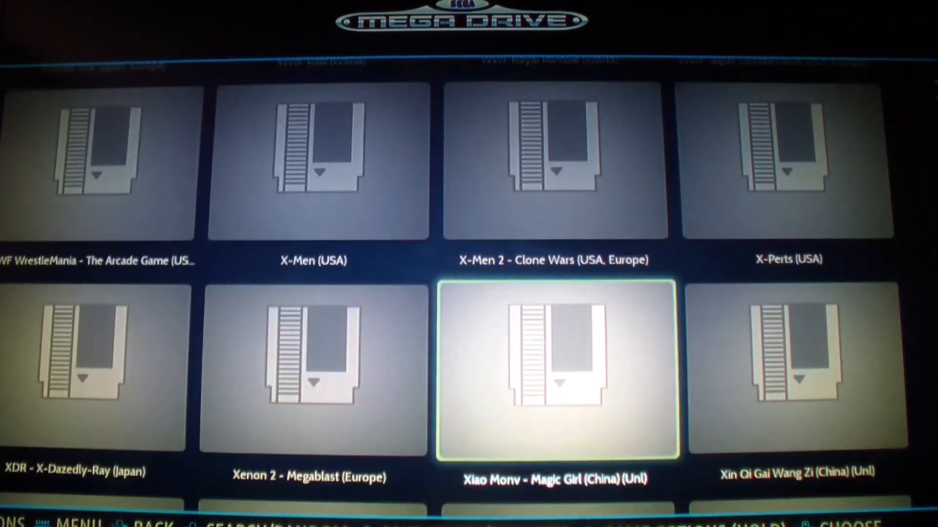
{"action": "key", "text": "Down"}
{"action": "key", "text": "Down"}
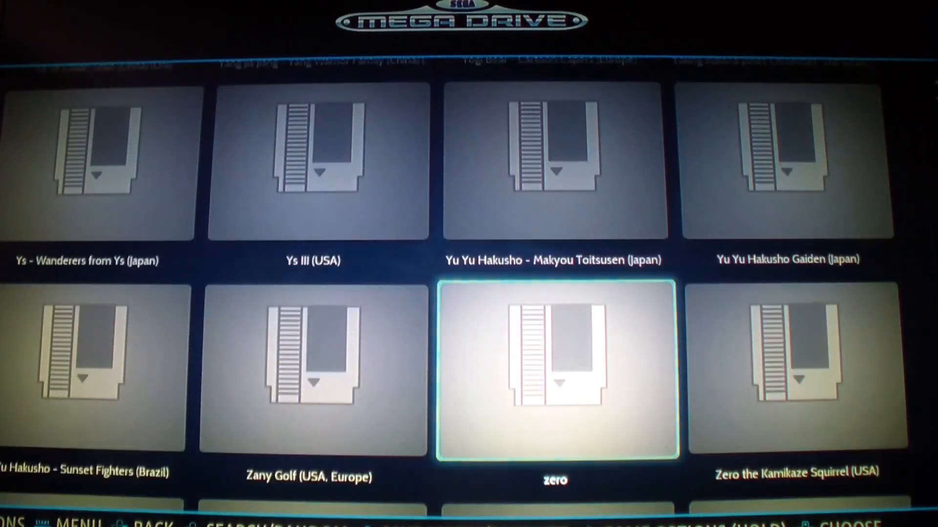
{"action": "key", "text": "Down"}
{"action": "key", "text": "Down"}
{"action": "key", "text": "Down"}
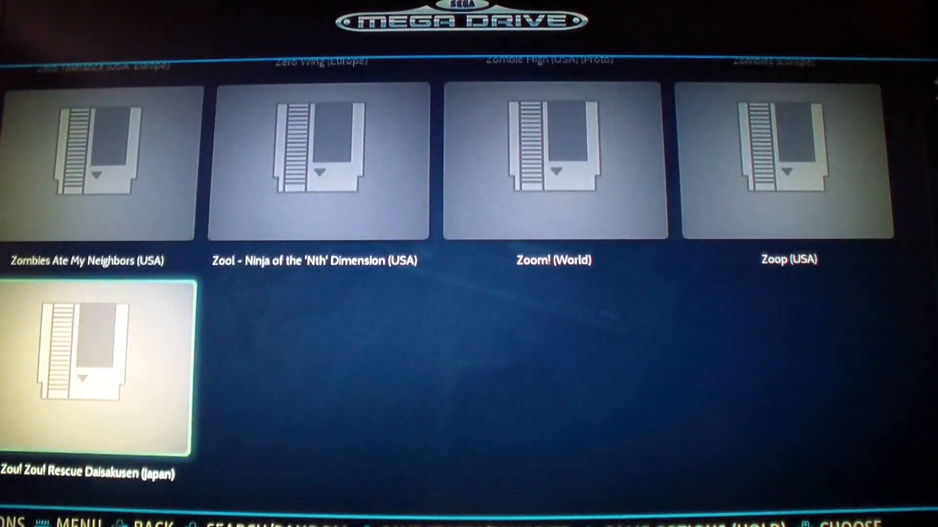
{"action": "key", "text": "Up"}
{"action": "key", "text": "Up"}
{"action": "key", "text": "Up"}
{"action": "key", "text": "Up"}
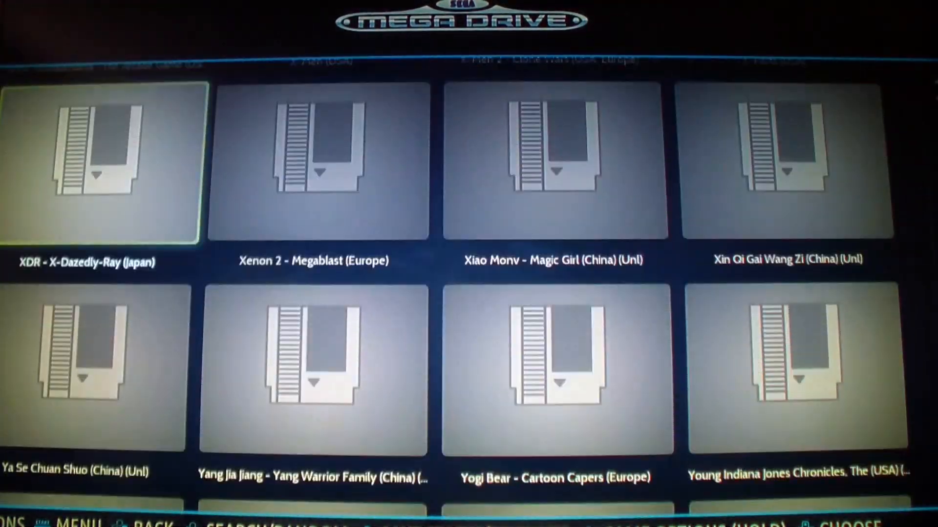
{"action": "key", "text": "Up"}
{"action": "key", "text": "Up"}
{"action": "key", "text": "Up"}
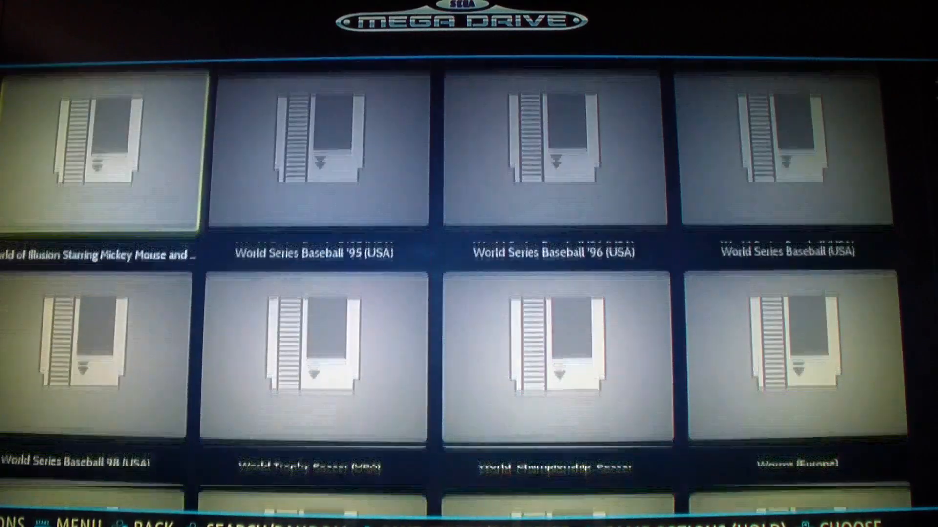
{"action": "key", "text": "Up"}
{"action": "key", "text": "Up"}
{"action": "key", "text": "Up"}
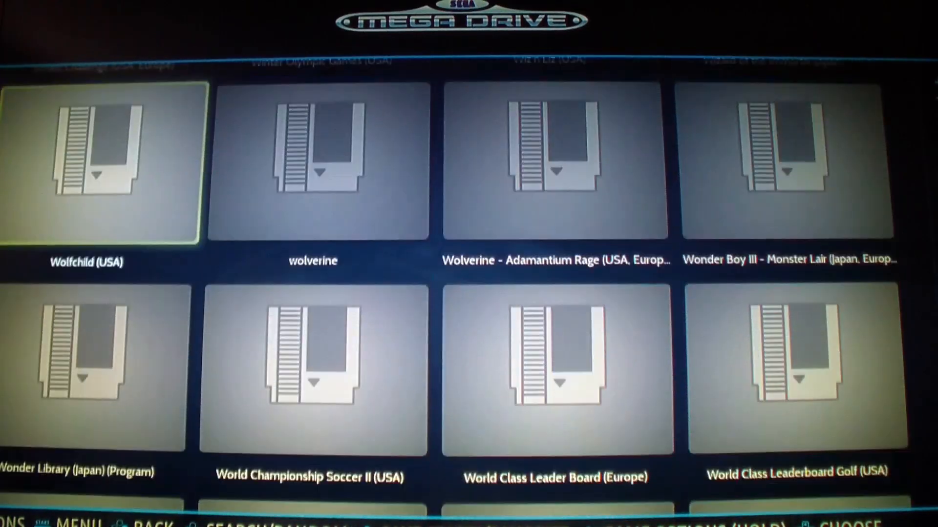
{"action": "key", "text": "Right"}
{"action": "key", "text": "Up"}
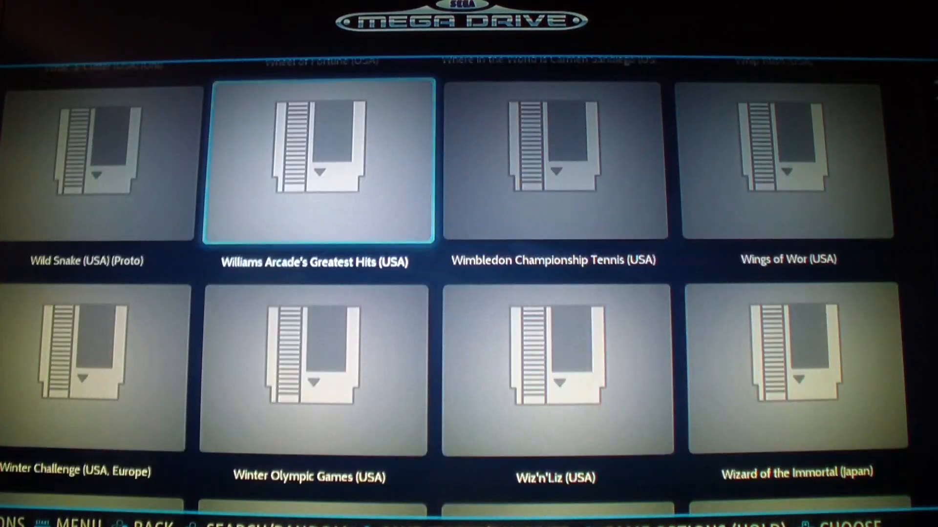
{"action": "key", "text": "Up"}
{"action": "key", "text": "Up"}
{"action": "key", "text": "Up"}
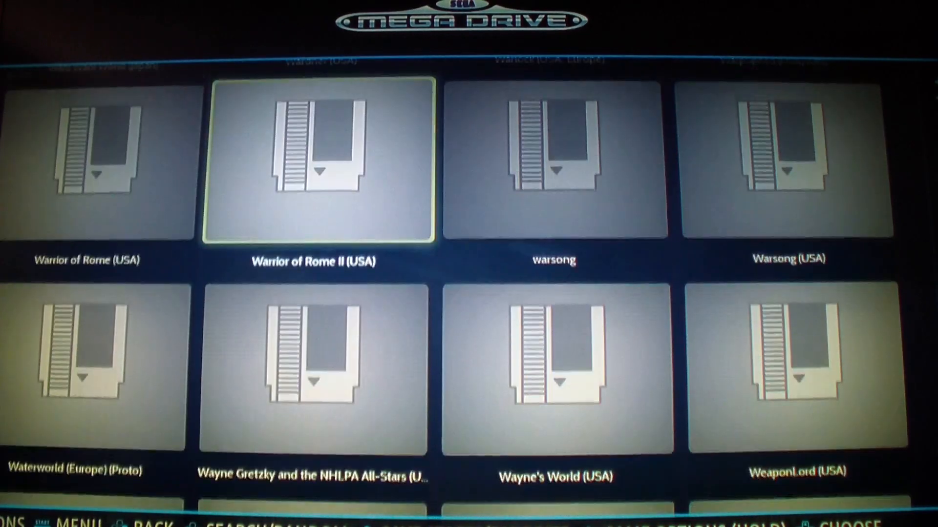
{"action": "key", "text": "Up"}
{"action": "key", "text": "Up"}
{"action": "key", "text": "Up"}
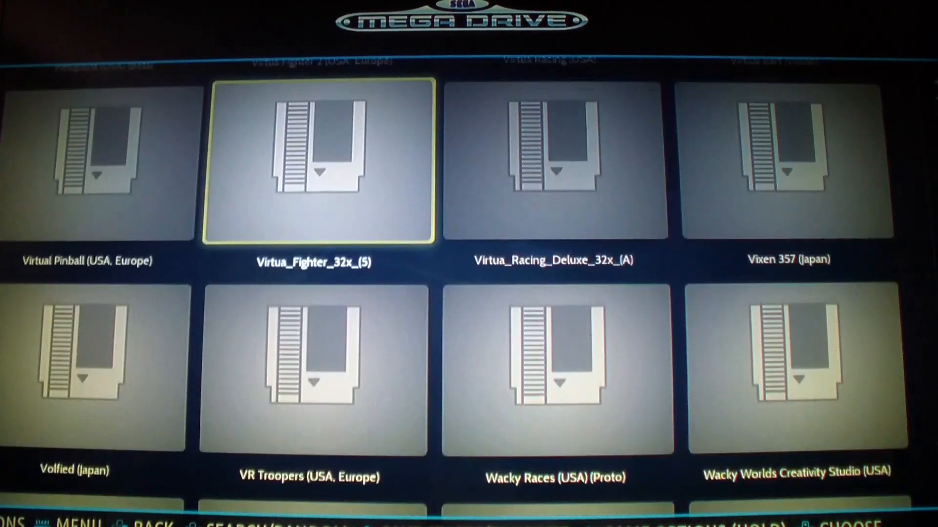
{"action": "key", "text": "Up"}
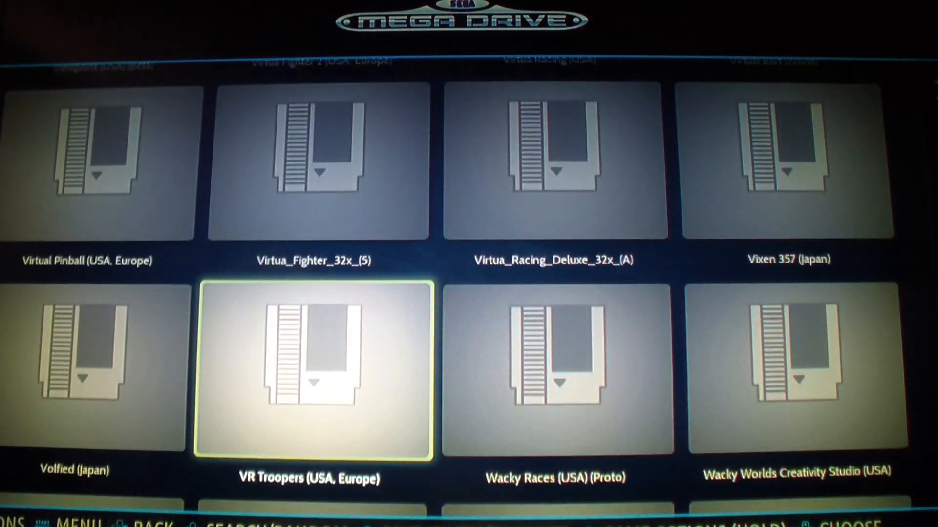
{"action": "key", "text": "Right"}
{"action": "key", "text": "Left"}
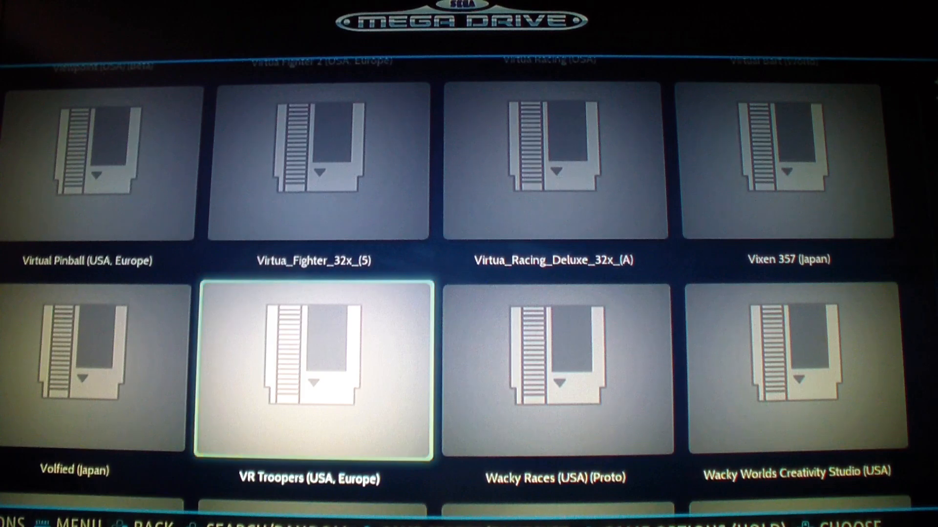
Step: Choose LIBRETRO: PICODRIVE as the Mega Drive emulator in Advanced System Options, then back out
{"action": "key", "text": "F1"}
{"action": "key", "text": "Up"}
{"action": "key", "text": "Up"}
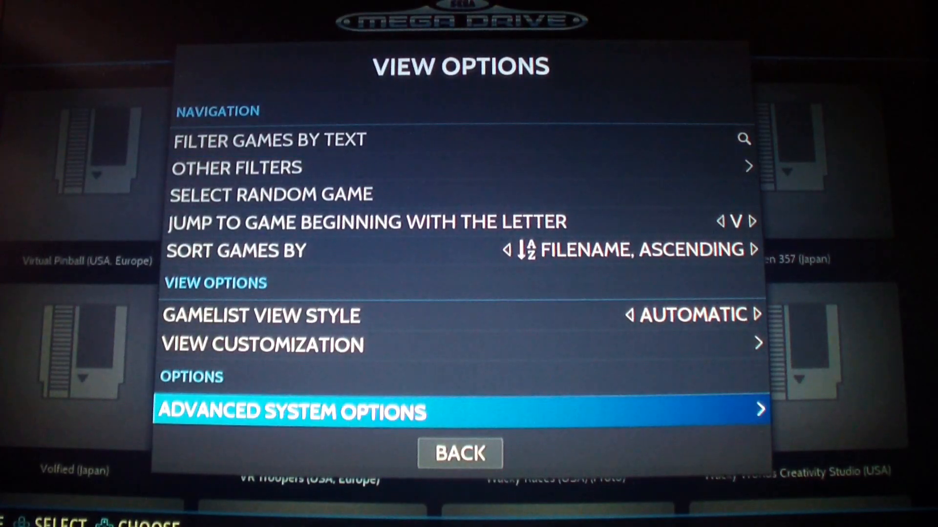
{"action": "key", "text": "Return"}
{"action": "key", "text": "Return"}
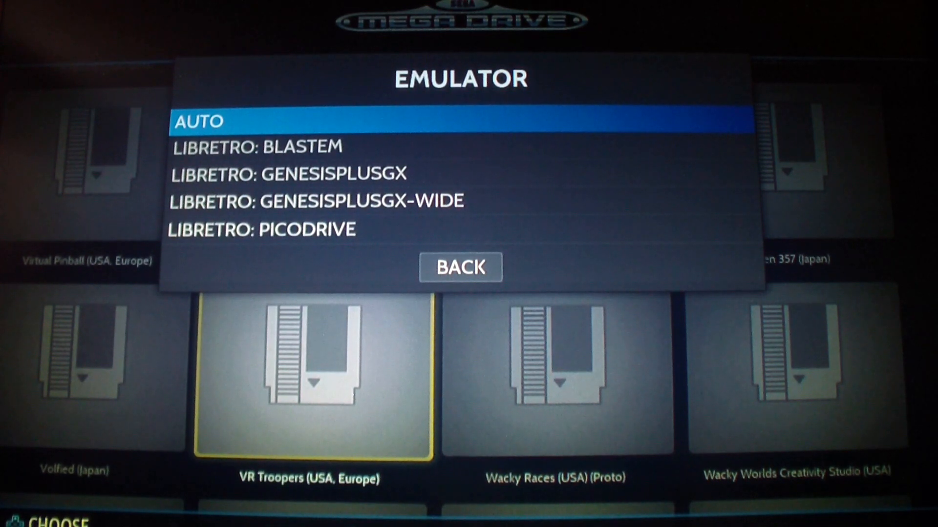
{"action": "key", "text": "Down"}
{"action": "key", "text": "Down"}
{"action": "key", "text": "Down"}
{"action": "key", "text": "Down"}
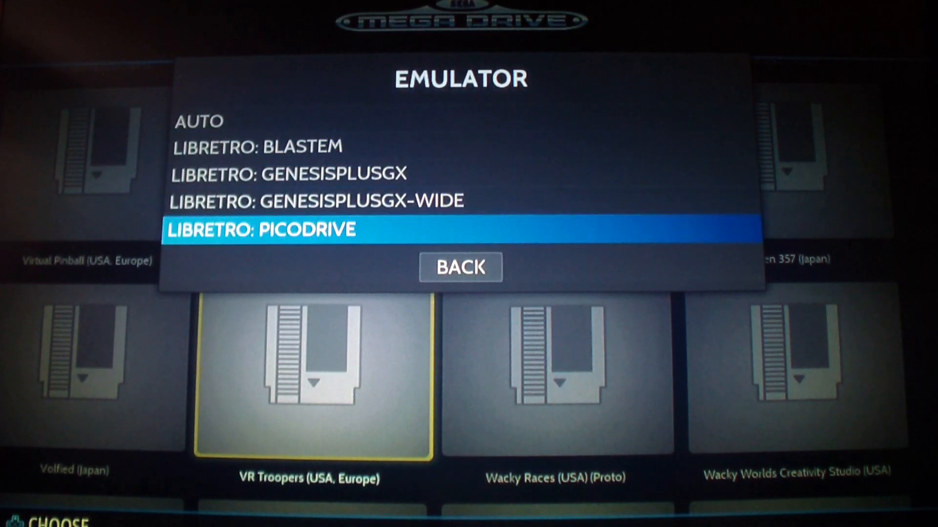
{"action": "key", "text": "Return"}
{"action": "key", "text": "Escape"}
{"action": "key", "text": "Up"}
{"action": "key", "text": "Down"}
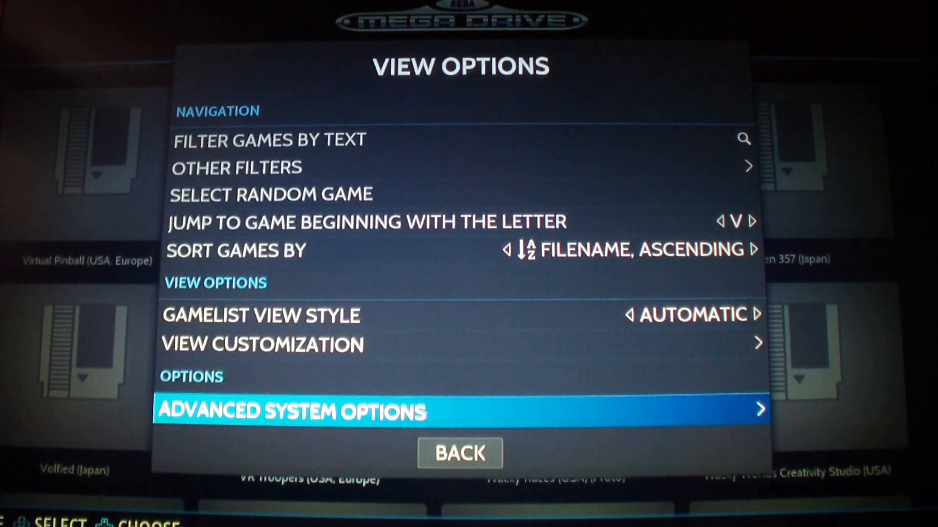
{"action": "key", "text": "Down"}
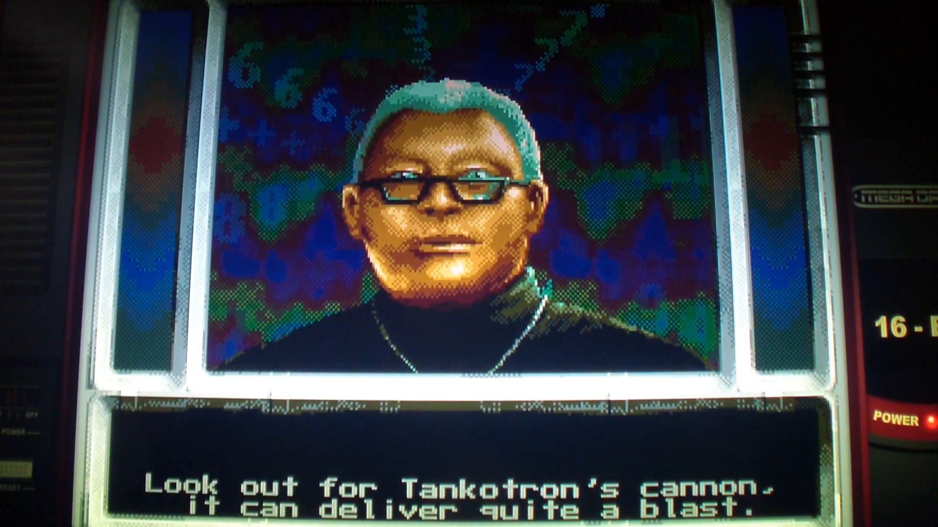
Step: Exit the game to the Mega Drive list and settle on Virtua_Racing_Deluxe_32x_(A)
{"action": "key", "text": "Escape"}
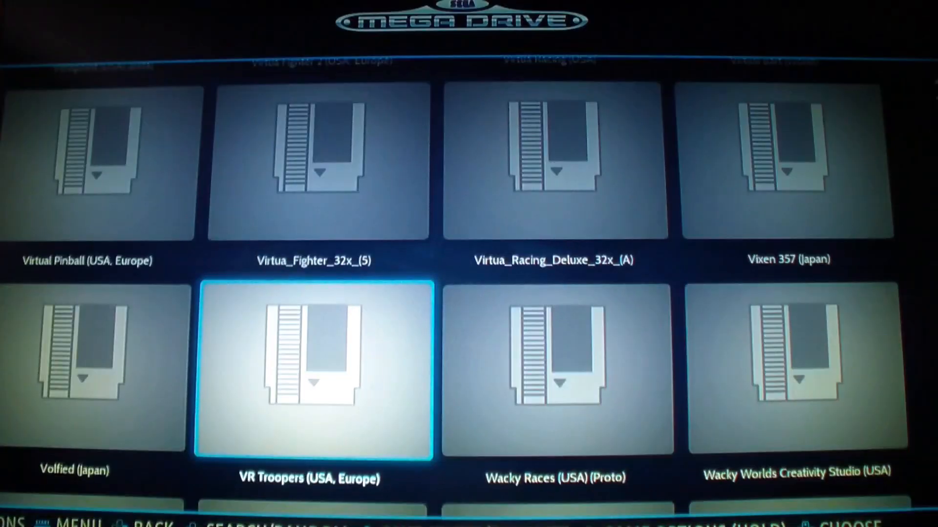
{"action": "key", "text": "Up"}
{"action": "key", "text": "Right"}
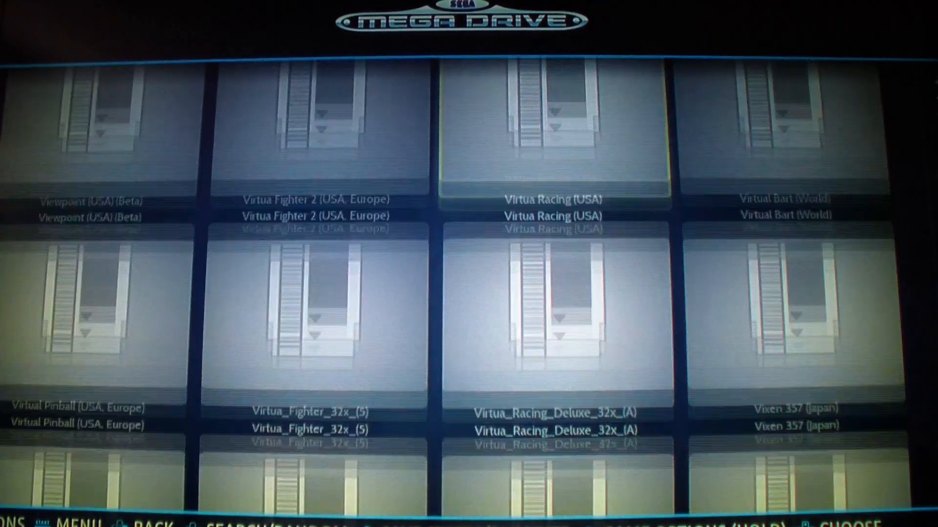
{"action": "key", "text": "Right"}
{"action": "key", "text": "Left"}
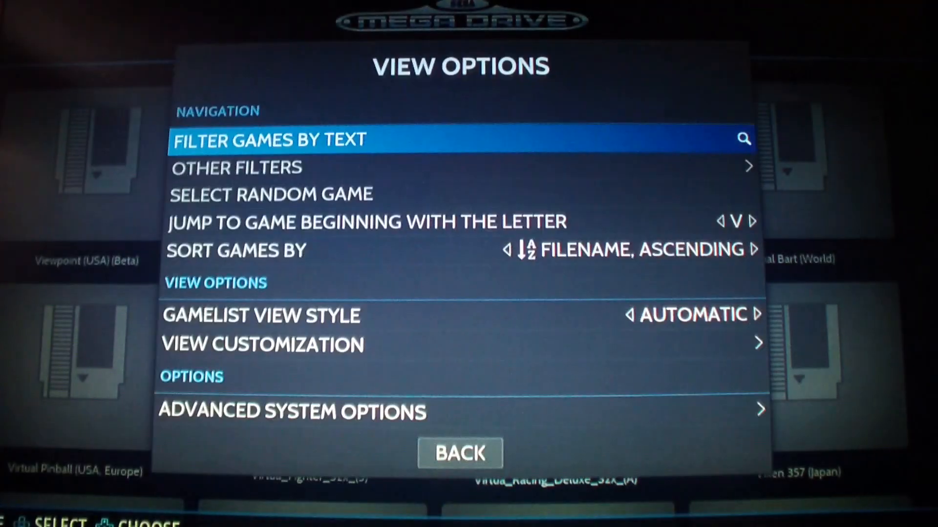
Step: Enter the 32X Advanced System Options, close them, and reopen them
{"action": "key", "text": "Up"}
{"action": "key", "text": "Return"}
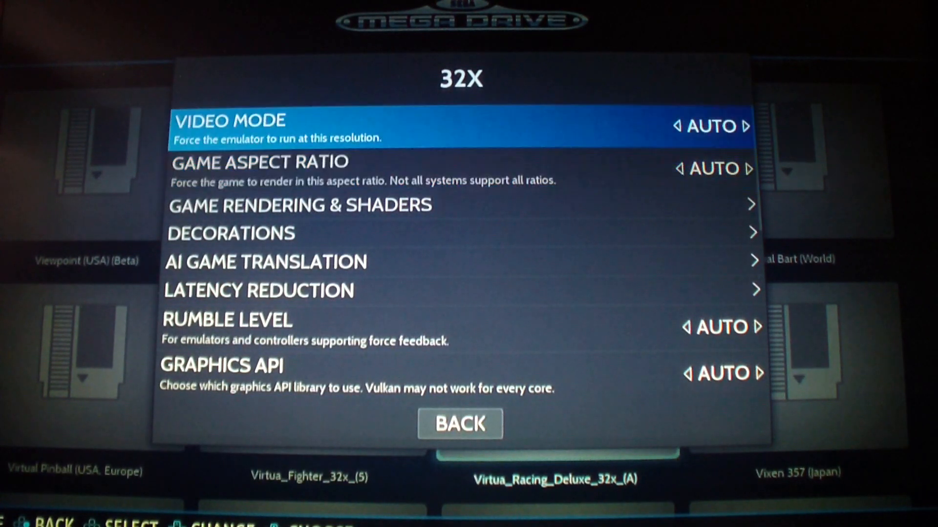
{"action": "key", "text": "BackSpace"}
{"action": "key", "text": "Down"}
{"action": "key", "text": "Up"}
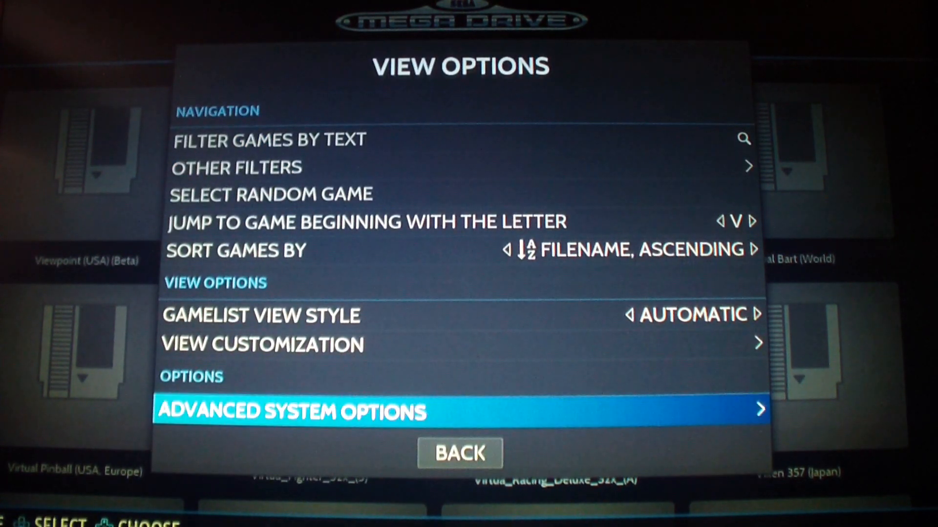
{"action": "key", "text": "Return"}
Step: Browse the 32X settings past Decorations, leaving all on Auto, and close back to the list
{"action": "key", "text": "Down"}
{"action": "key", "text": "Down"}
{"action": "key", "text": "Down"}
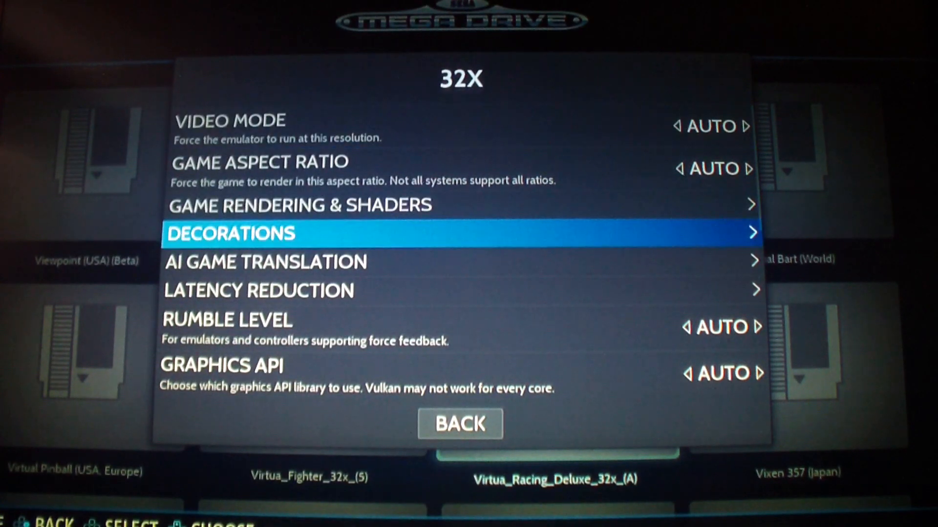
{"action": "key", "text": "Down"}
{"action": "key", "text": "Down"}
{"action": "key", "text": "Down"}
{"action": "key", "text": "Down"}
{"action": "key", "text": "Down"}
{"action": "key", "text": "Down"}
{"action": "key", "text": "Down"}
{"action": "key", "text": "Up"}
{"action": "key", "text": "Up"}
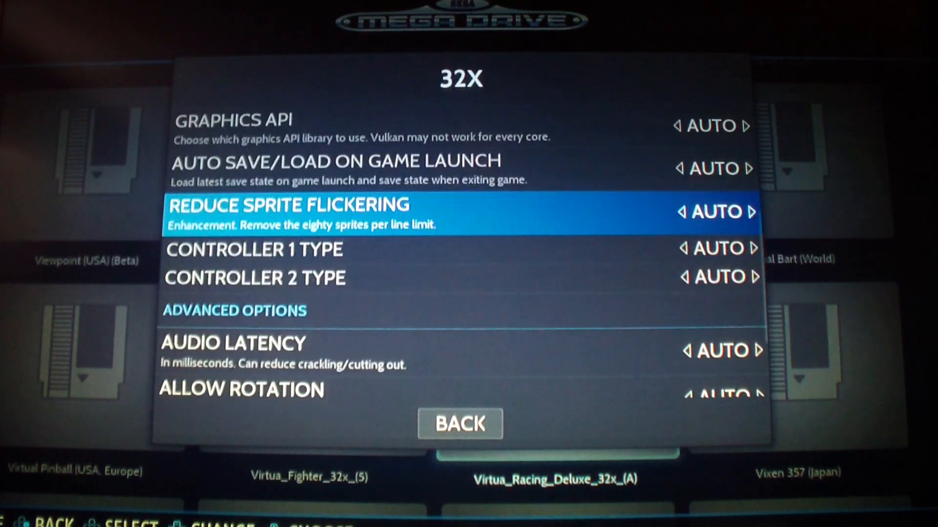
{"action": "key", "text": "Up"}
{"action": "key", "text": "Up"}
{"action": "key", "text": "Up"}
{"action": "key", "text": "Up"}
{"action": "key", "text": "Up"}
{"action": "key", "text": "Up"}
{"action": "key", "text": "Up"}
{"action": "key", "text": "Up"}
{"action": "key", "text": "Up"}
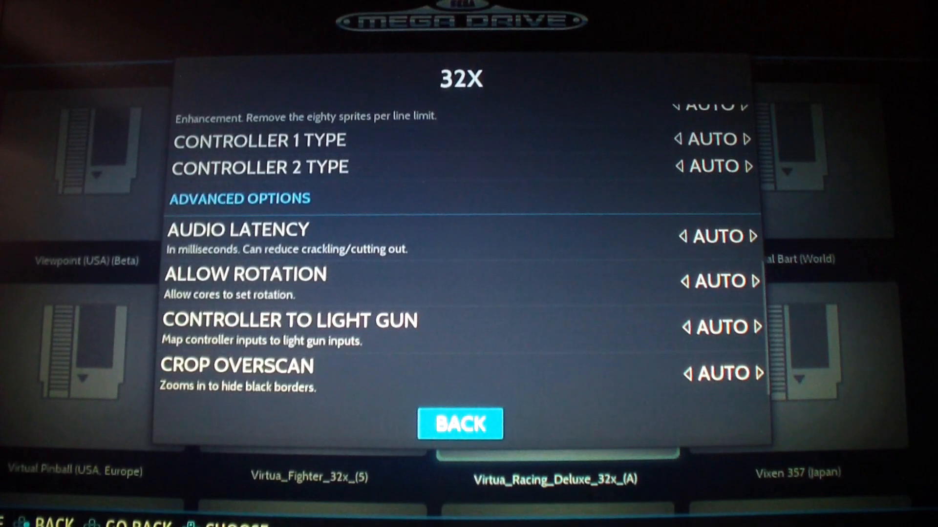
{"action": "key", "text": "Return"}
{"action": "key", "text": "Down"}
{"action": "key", "text": "Return"}
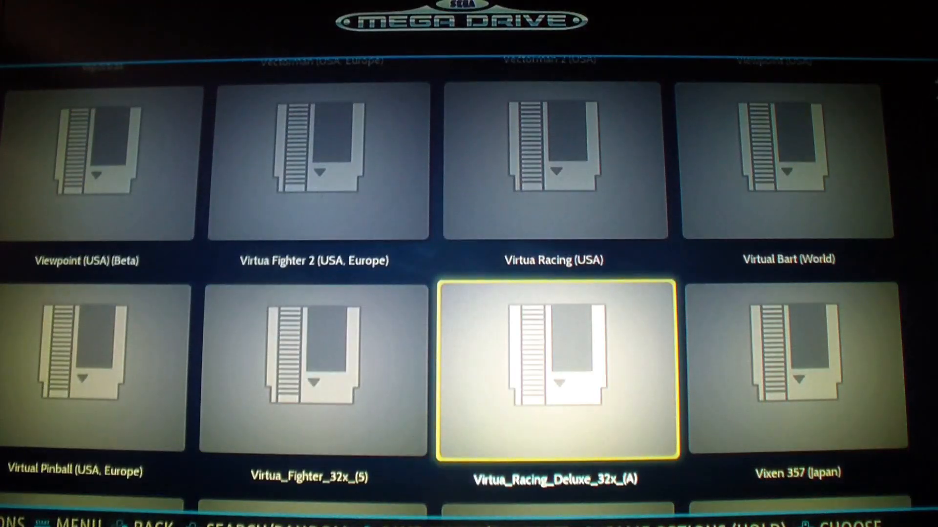
{"action": "key", "text": "Left"}
{"action": "key", "text": "F1"}
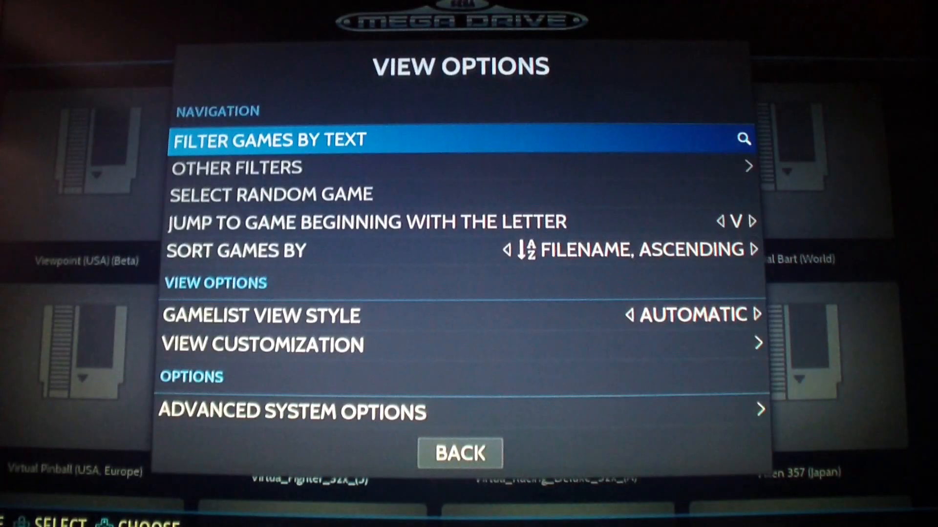
{"action": "key", "text": "Return"}
{"action": "key", "text": "F1"}
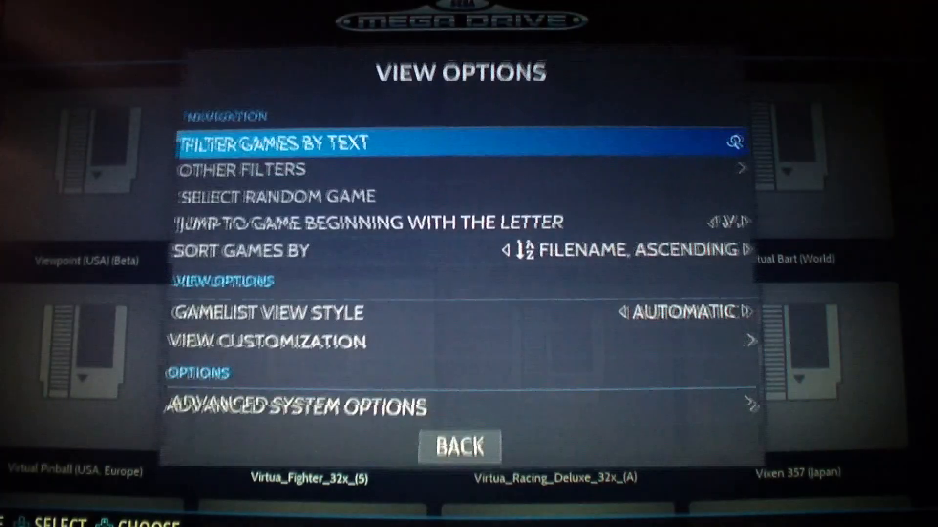
{"action": "key", "text": "Up"}
{"action": "key", "text": "Return"}
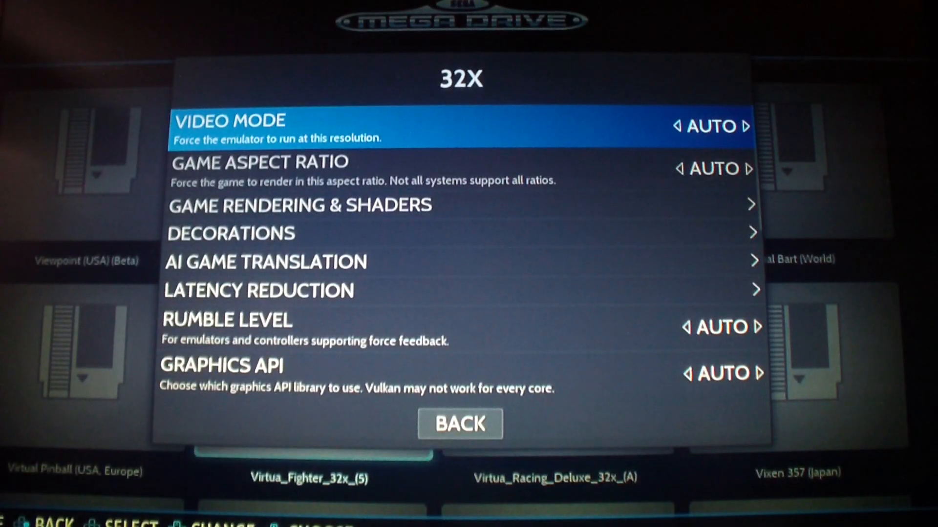
{"action": "key", "text": "Up"}
{"action": "key", "text": "Down"}
{"action": "key", "text": "Down"}
{"action": "key", "text": "Down"}
{"action": "key", "text": "Down"}
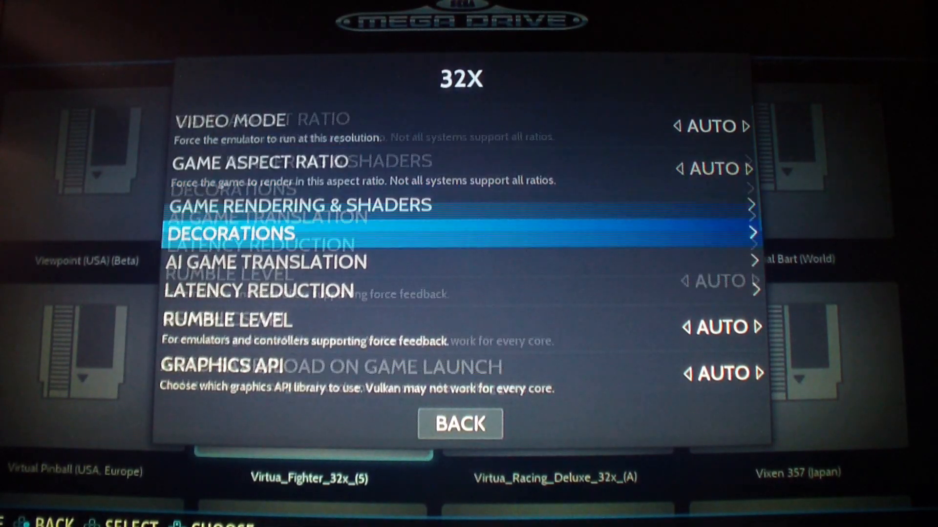
{"action": "key", "text": "Down"}
{"action": "key", "text": "Down"}
{"action": "key", "text": "Down"}
{"action": "key", "text": "Down"}
{"action": "key", "text": "Down"}
{"action": "key", "text": "Down"}
{"action": "key", "text": "Down"}
{"action": "key", "text": "Down"}
{"action": "key", "text": "Down"}
{"action": "key", "text": "Down"}
{"action": "key", "text": "Down"}
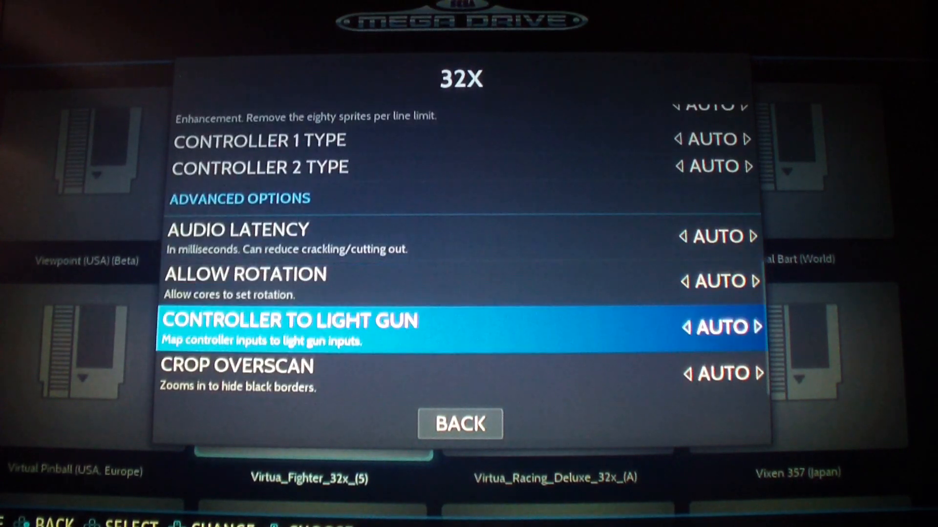
{"action": "key", "text": "Down"}
{"action": "key", "text": "Down"}
{"action": "key", "text": "Return"}
{"action": "key", "text": "Down"}
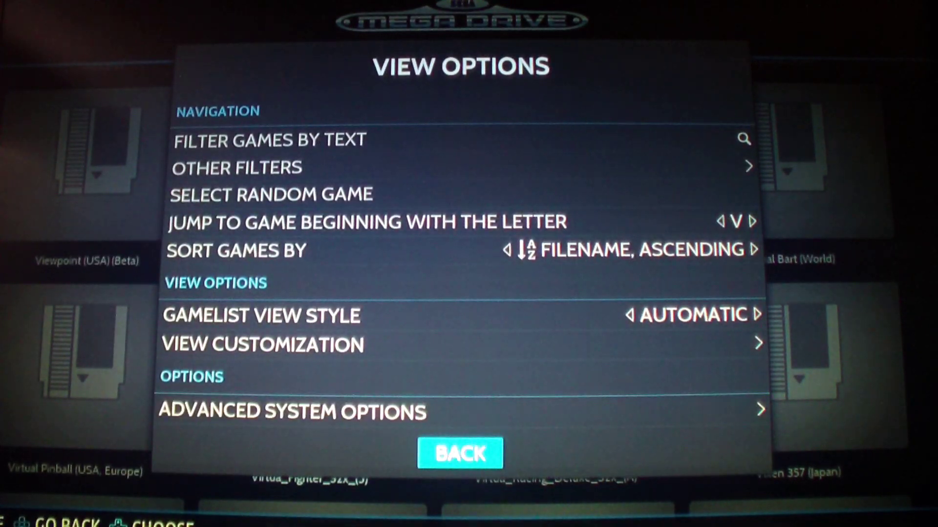
{"action": "key", "text": "Return"}
{"action": "key", "text": "Right"}
{"action": "key", "text": "Up"}
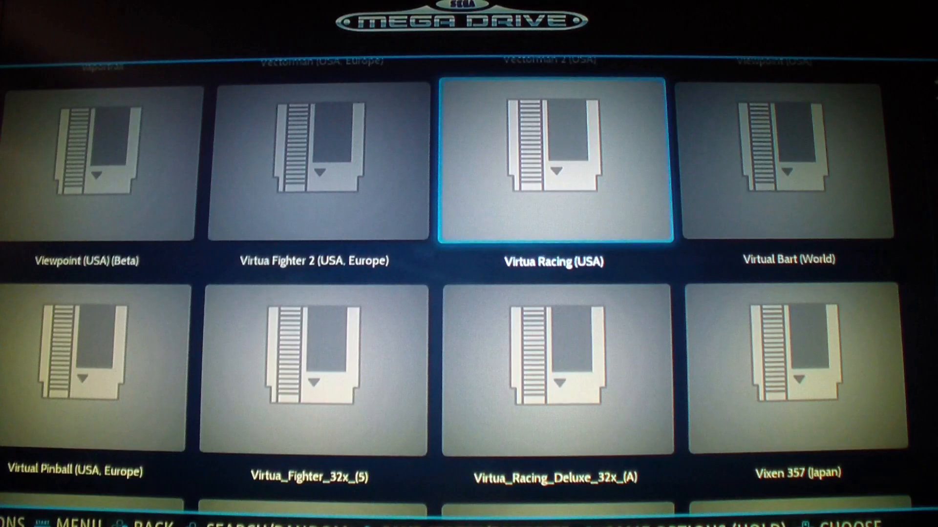
{"action": "key", "text": "Up"}
{"action": "key", "text": "Up"}
{"action": "key", "text": "Up"}
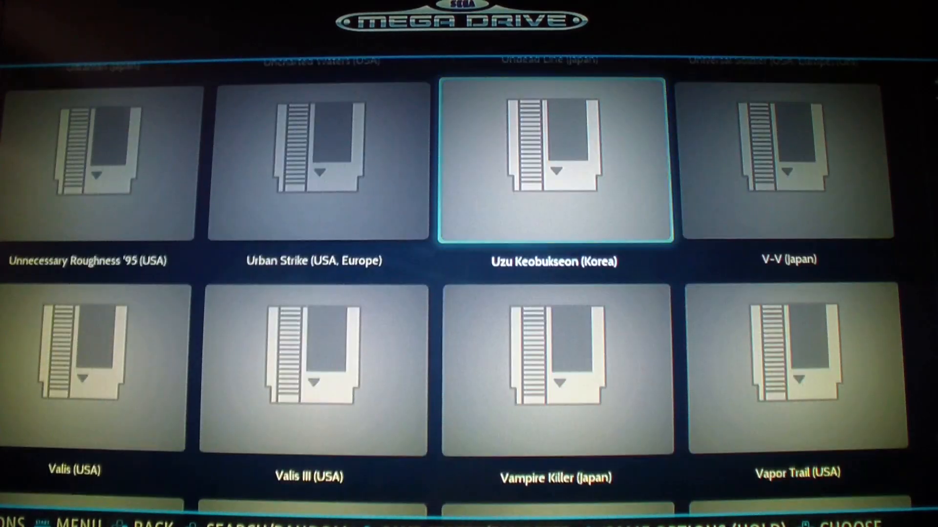
{"action": "key", "text": "Down"}
{"action": "key", "text": "Down"}
{"action": "key", "text": "Down"}
{"action": "key", "text": "Down"}
{"action": "key", "text": "Down"}
{"action": "key", "text": "Down"}
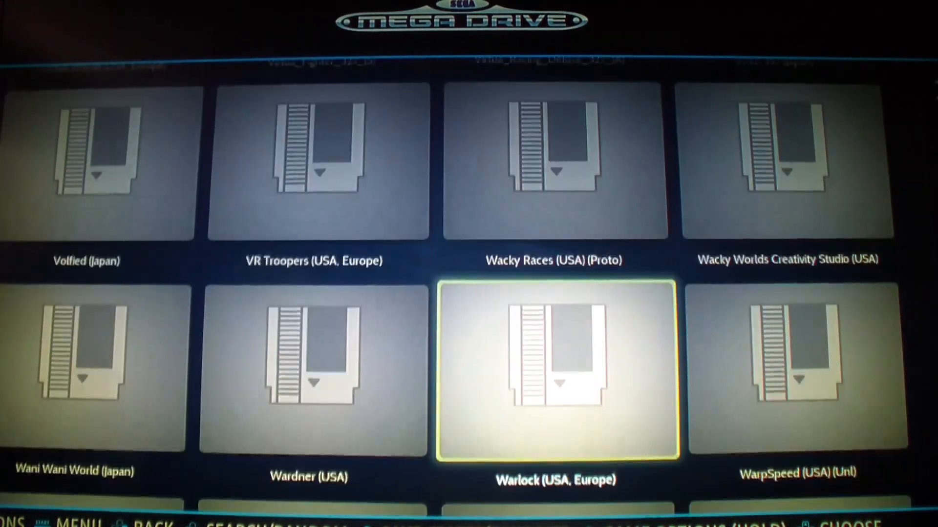
Step: Move the grid selection to Virtua_Fighter_32x_(5) and launch it
{"action": "key", "text": "Up"}
{"action": "key", "text": "Up"}
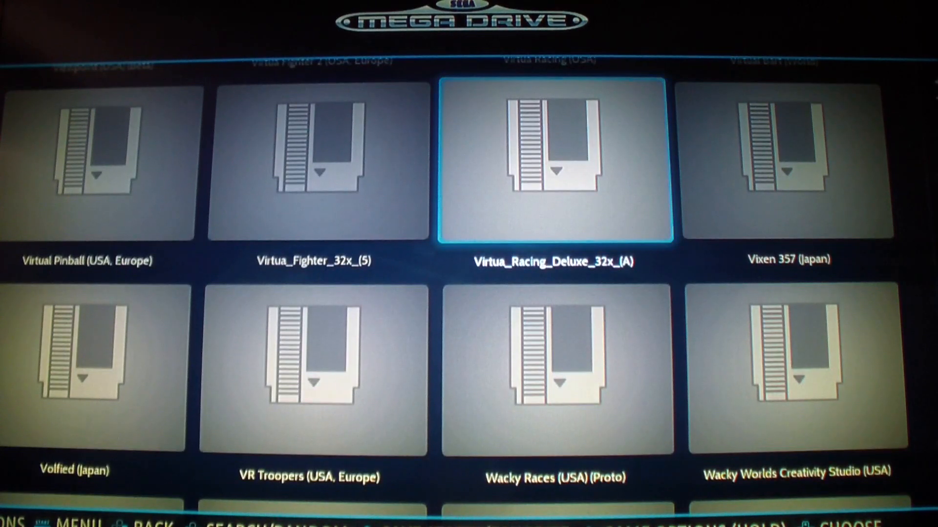
{"action": "key", "text": "Left"}
{"action": "key", "text": "Return"}
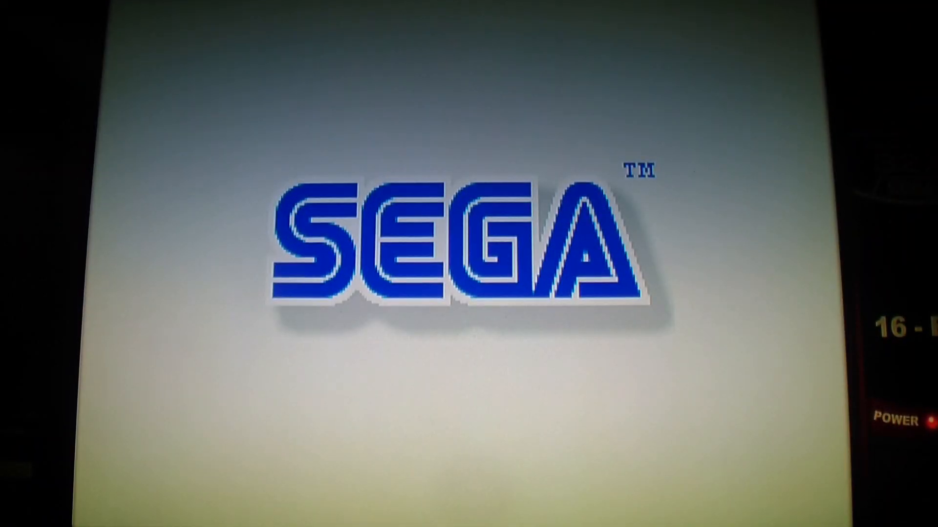
Step: Use View Options' jump-to-letter to move the Mega Drive list to the A games
{"action": "key", "text": "Up"}
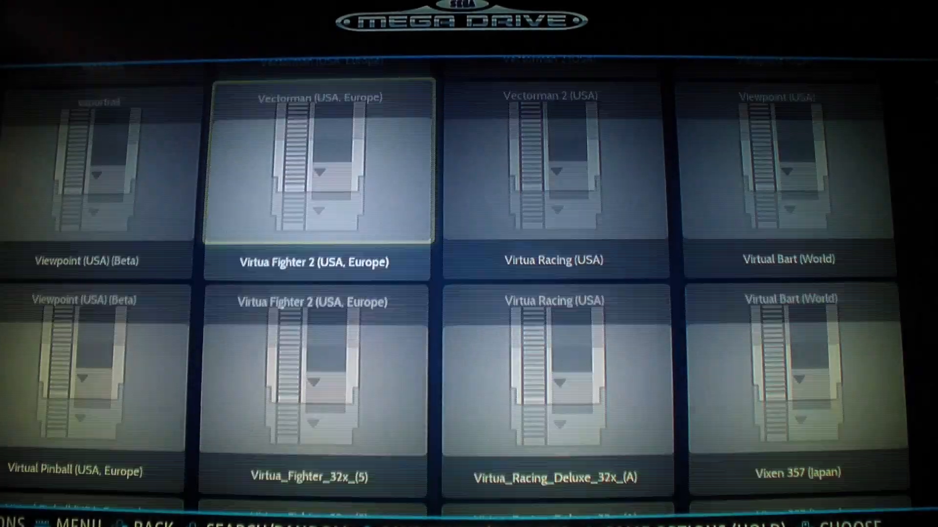
{"action": "key", "text": "Up"}
{"action": "key", "text": "Up"}
{"action": "key", "text": "Up"}
{"action": "key", "text": "Up"}
{"action": "key", "text": "Up"}
{"action": "key", "text": "Up"}
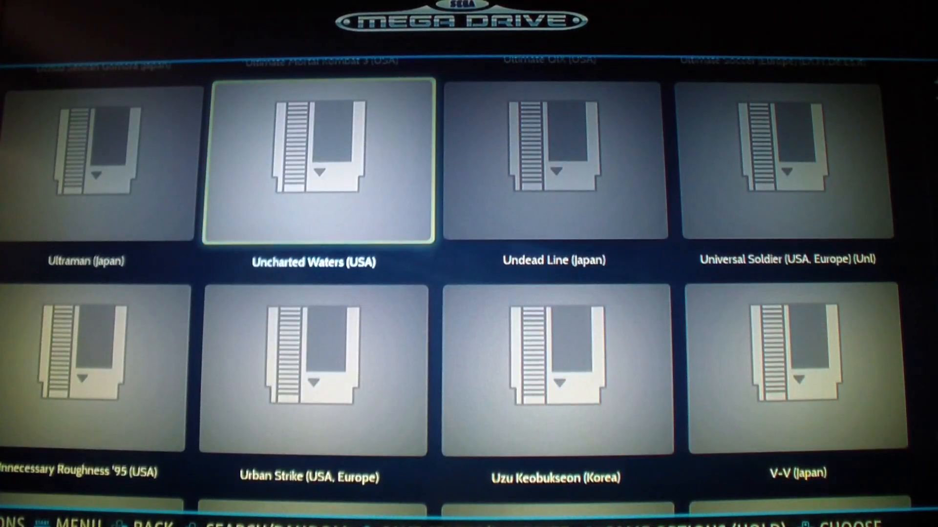
{"action": "key", "text": "BackSpace"}
{"action": "key", "text": "Down"}
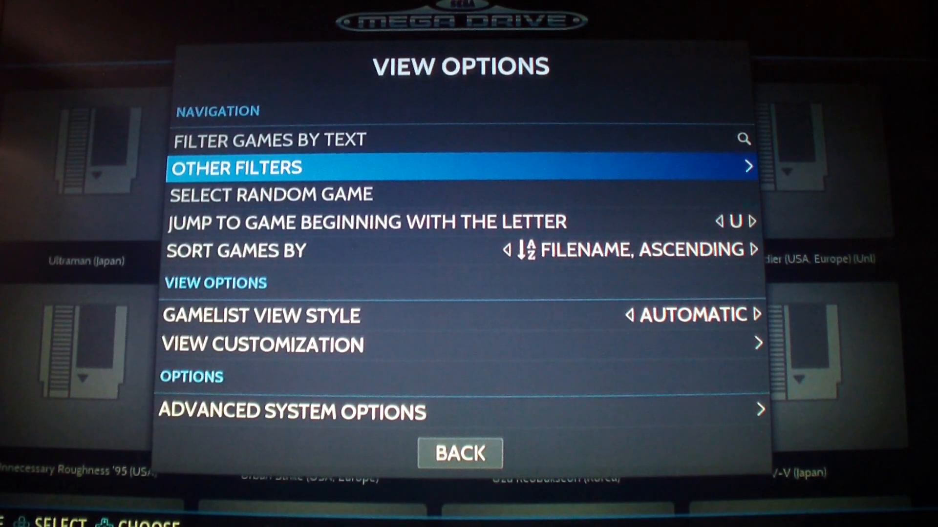
{"action": "key", "text": "Down"}
{"action": "key", "text": "Down"}
{"action": "key", "text": "Left"}
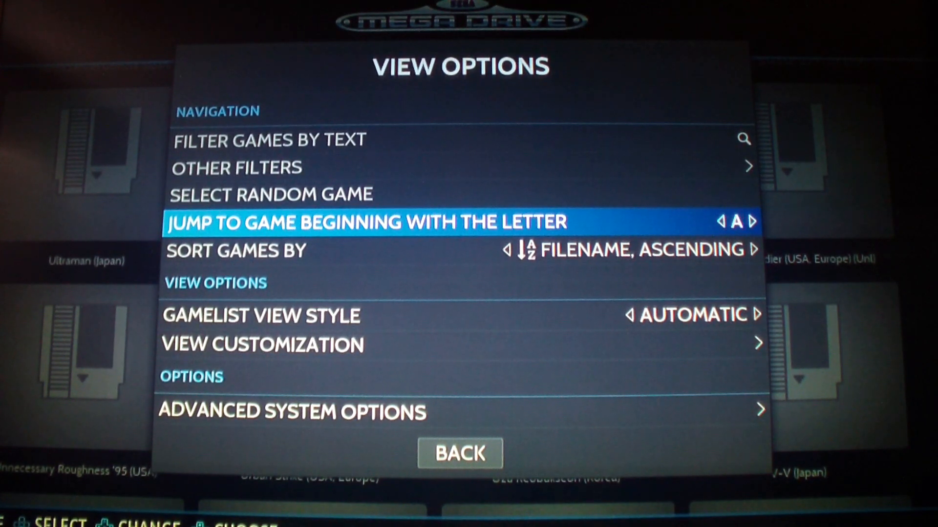
{"action": "key", "text": "Left"}
{"action": "key", "text": "BackSpace"}
{"action": "key", "text": "Right"}
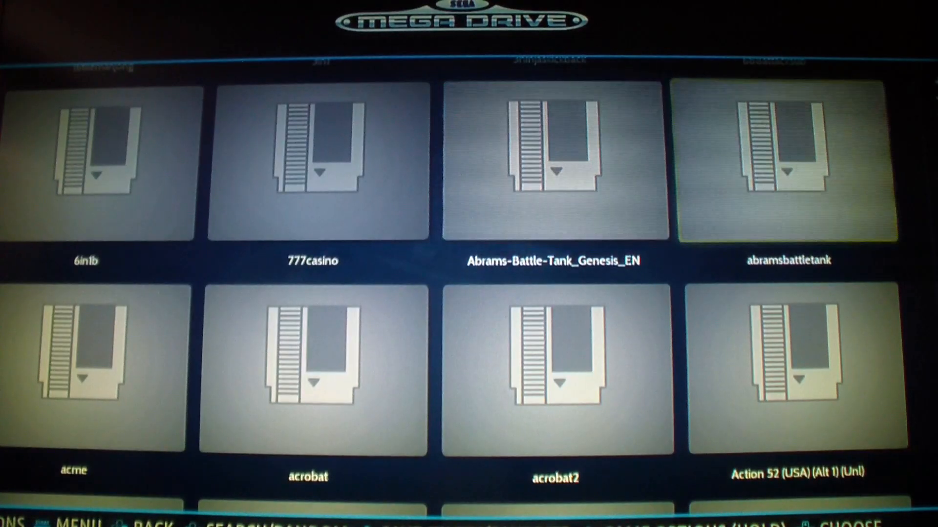
{"action": "key", "text": "Down"}
Step: Navigate the grid past Afterburner_32x_(5) and settle on Afterburner_32x_(A)
{"action": "key", "text": "Left"}
{"action": "key", "text": "Down"}
{"action": "key", "text": "Down"}
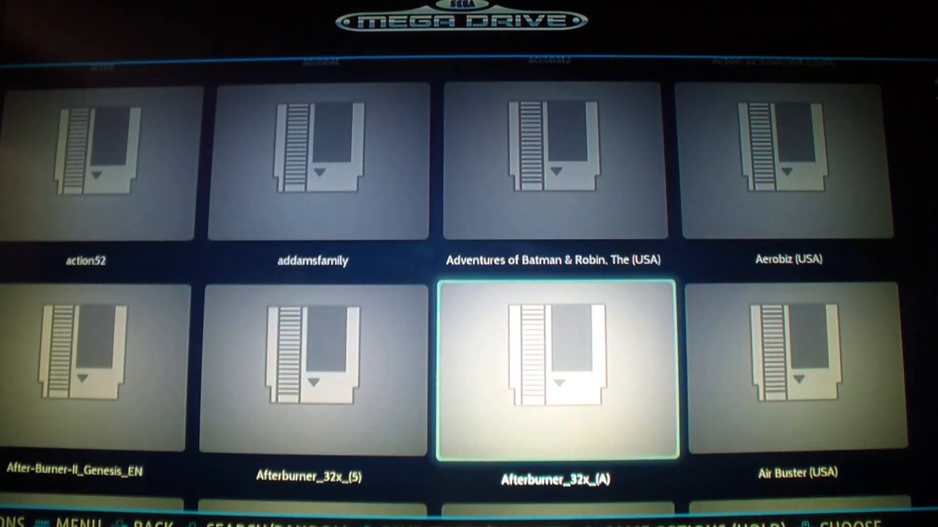
{"action": "key", "text": "Left"}
{"action": "key", "text": "Right"}
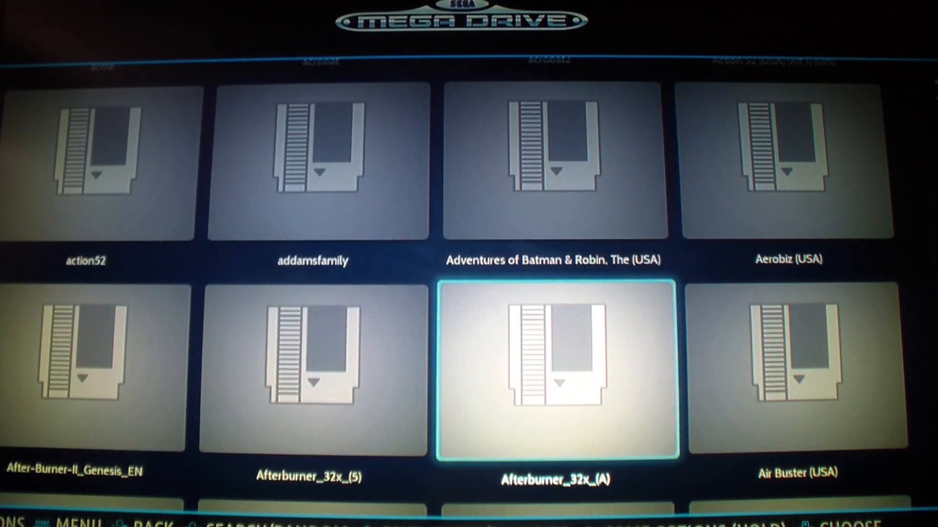
Step: Launch Afterburner_32x_(A), start a game into Stage 1, then exit to the game list
{"action": "key", "text": "Return"}
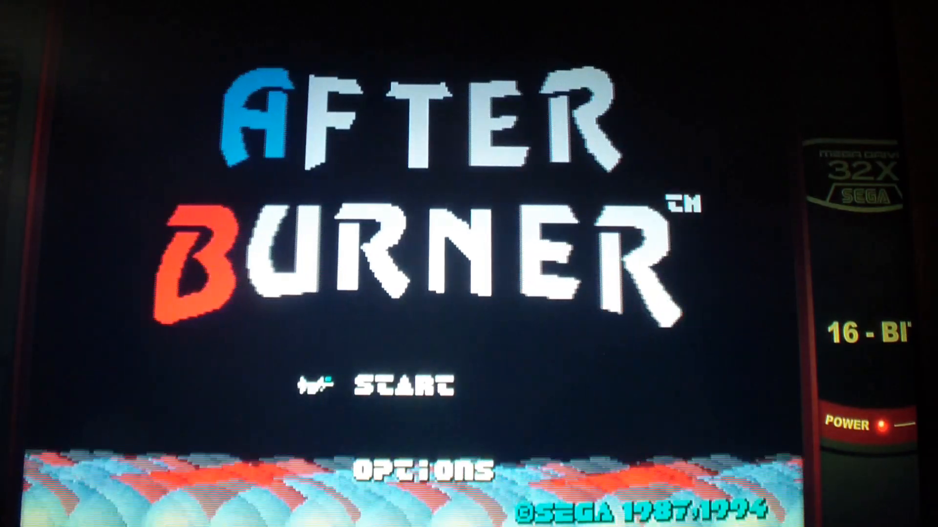
{"action": "key", "text": "Return"}
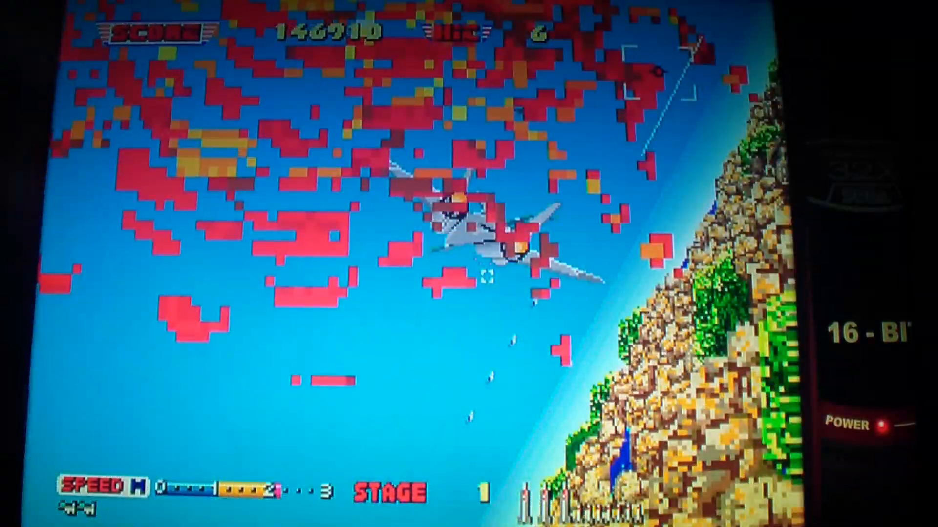
{"action": "key", "text": "Escape"}
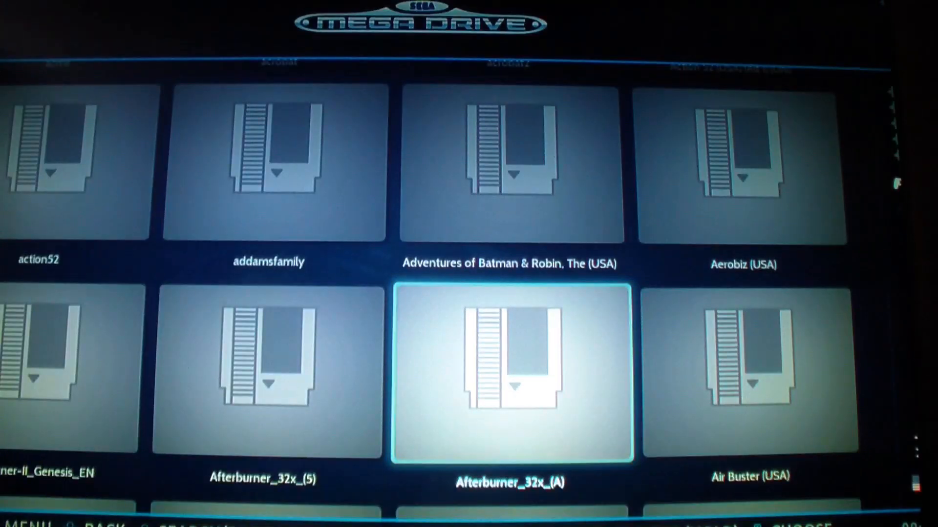
{"action": "key", "text": "space"}
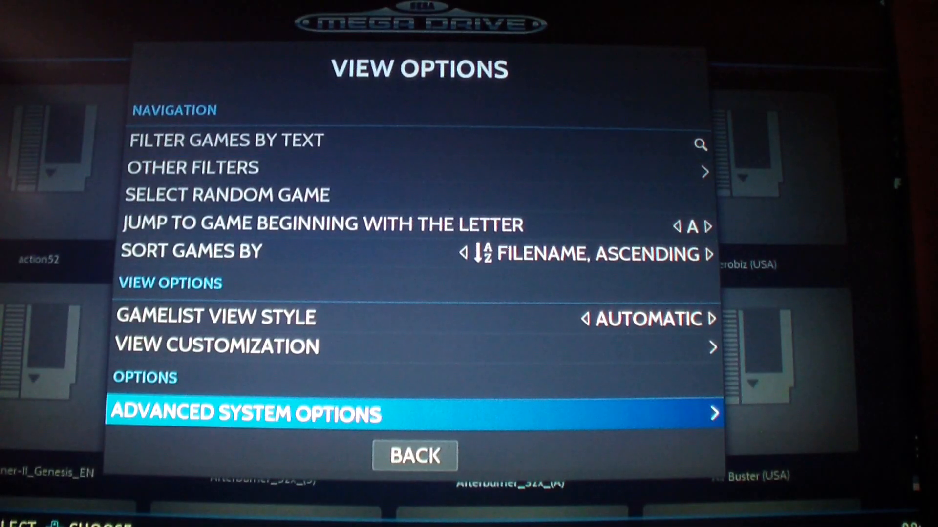
{"action": "key", "text": "Escape"}
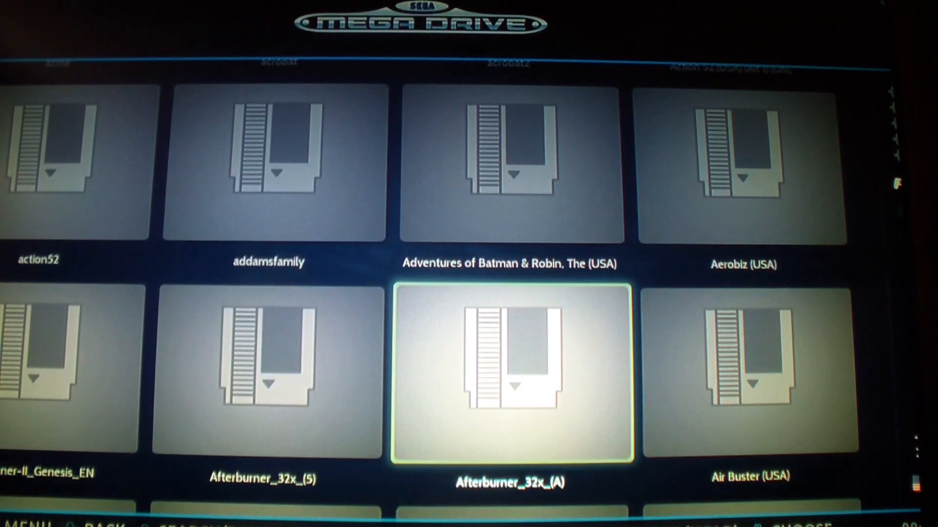
{"action": "key", "text": "Down"}
{"action": "key", "text": "Up"}
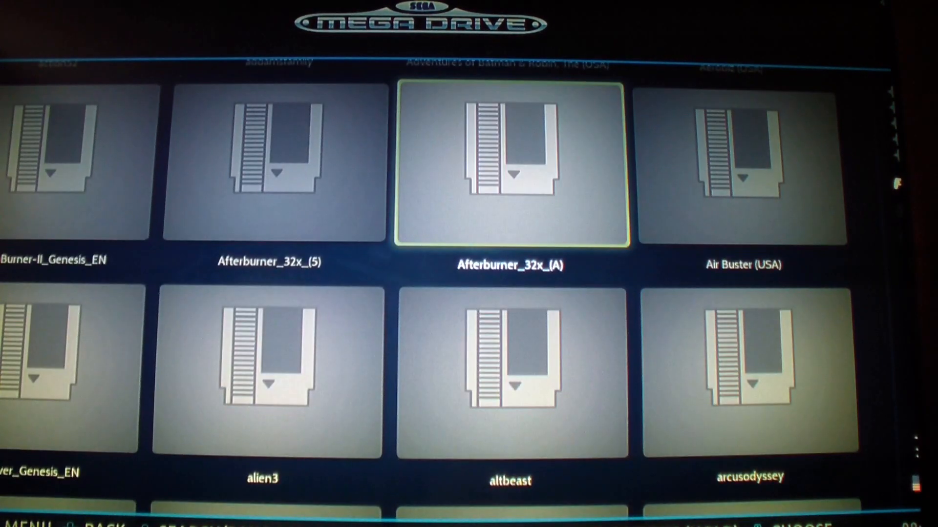
{"action": "key", "text": "space"}
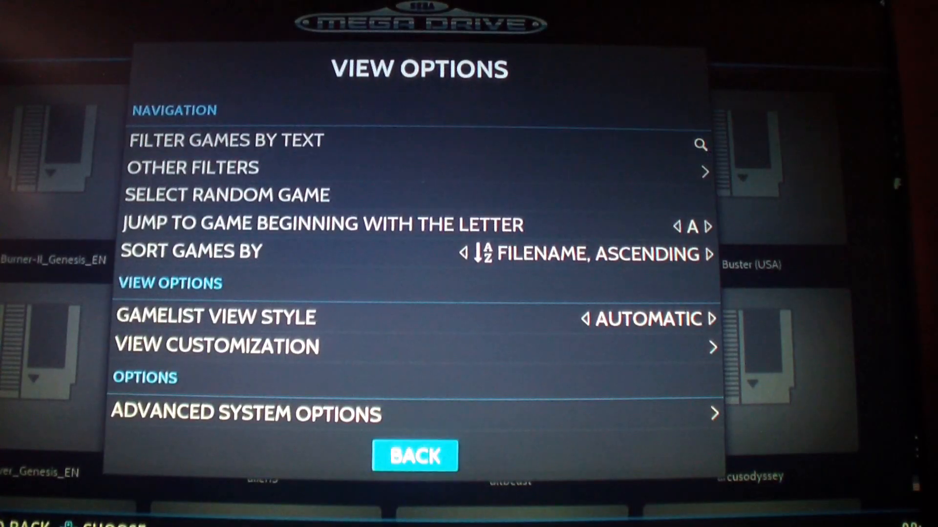
{"action": "key", "text": "Return"}
{"action": "key", "text": "Up"}
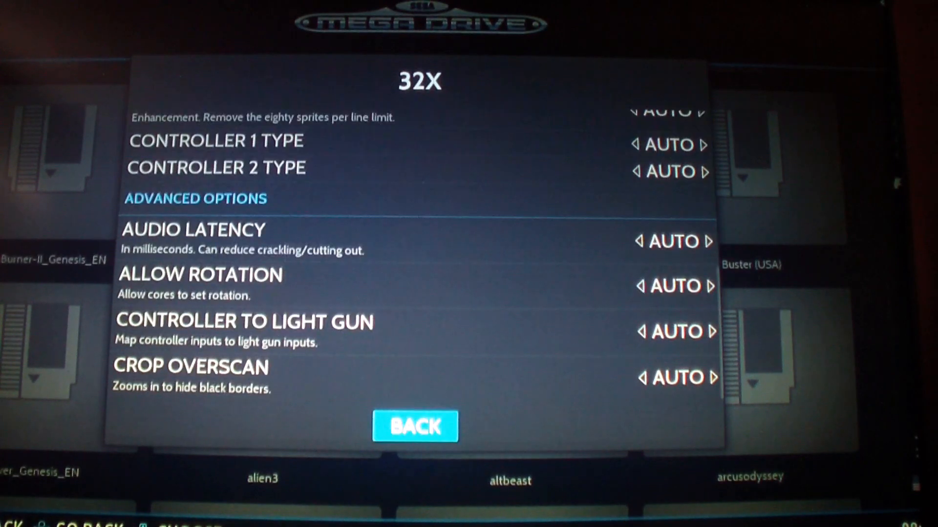
{"action": "key", "text": "Down"}
{"action": "key", "text": "Down"}
{"action": "key", "text": "Down"}
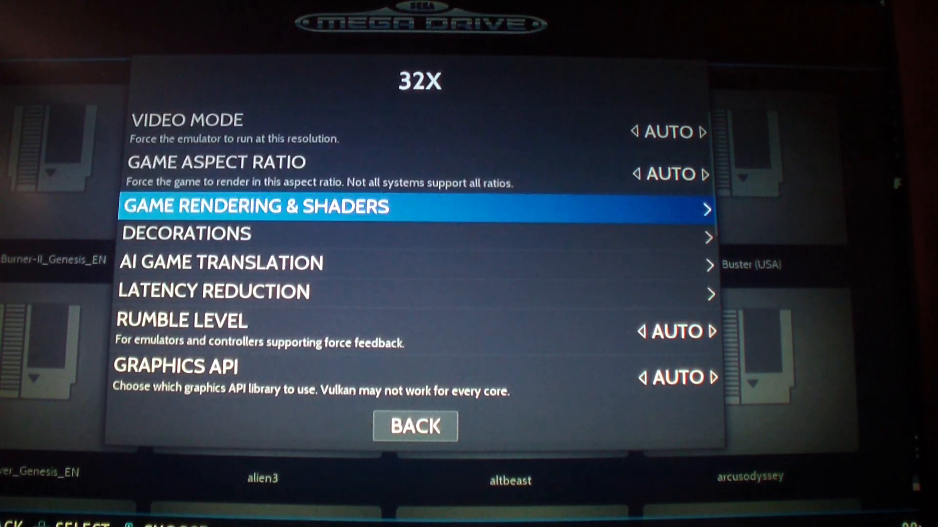
{"action": "key", "text": "Down"}
{"action": "key", "text": "Down"}
{"action": "key", "text": "Down"}
{"action": "key", "text": "Down"}
{"action": "key", "text": "Down"}
{"action": "key", "text": "Down"}
{"action": "key", "text": "Down"}
{"action": "key", "text": "Down"}
{"action": "key", "text": "Down"}
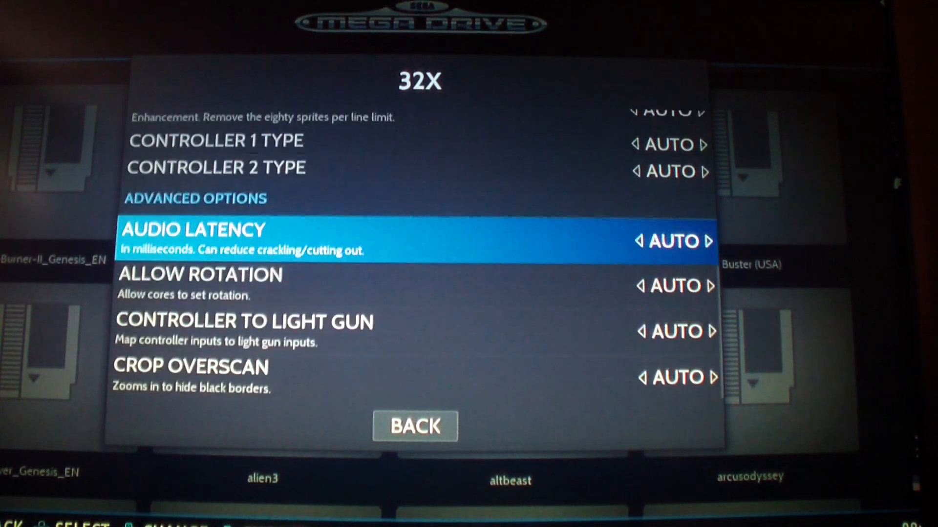
{"action": "key", "text": "Down"}
{"action": "key", "text": "Down"}
{"action": "key", "text": "Down"}
{"action": "key", "text": "Return"}
{"action": "key", "text": "Escape"}
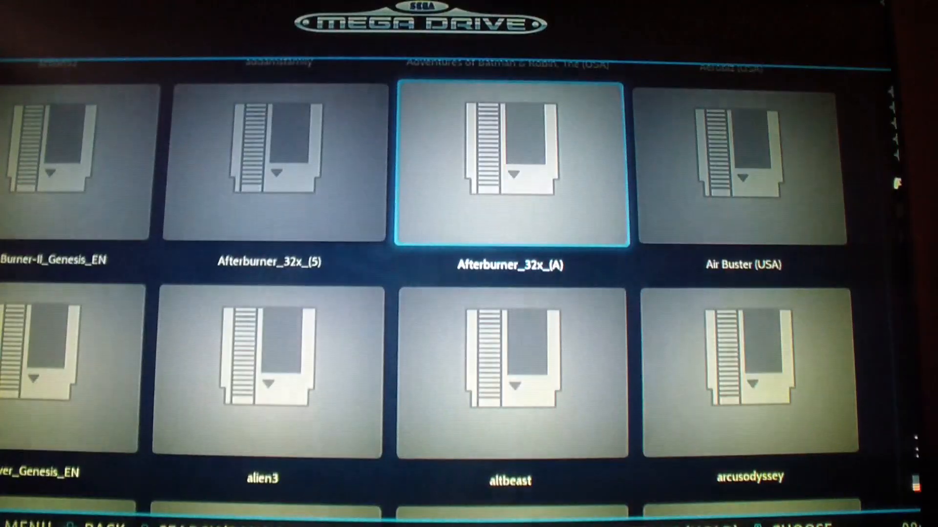
{"action": "key", "text": "Down"}
{"action": "key", "text": "Down"}
{"action": "key", "text": "Down"}
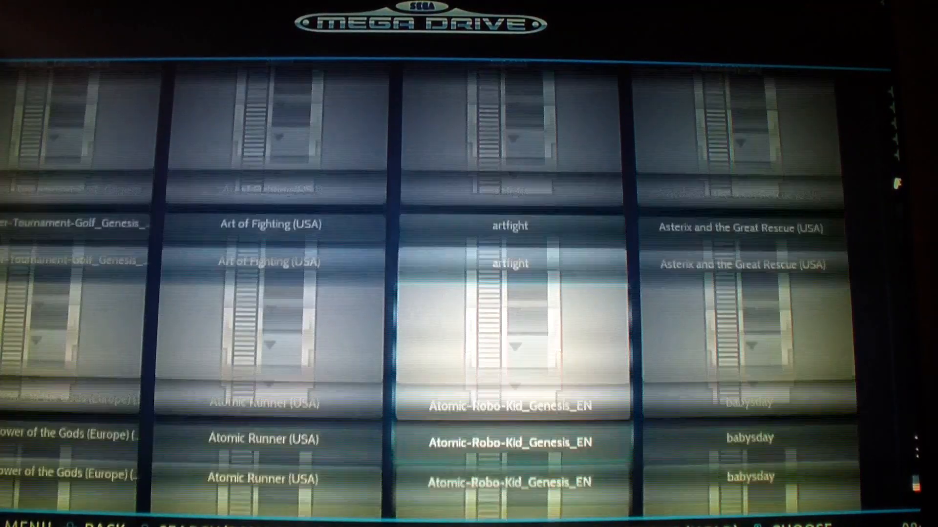
{"action": "key", "text": "Down"}
Step: Navigate the grid through the B titles around BattleTech and Battle-Squadron
{"action": "key", "text": "Down"}
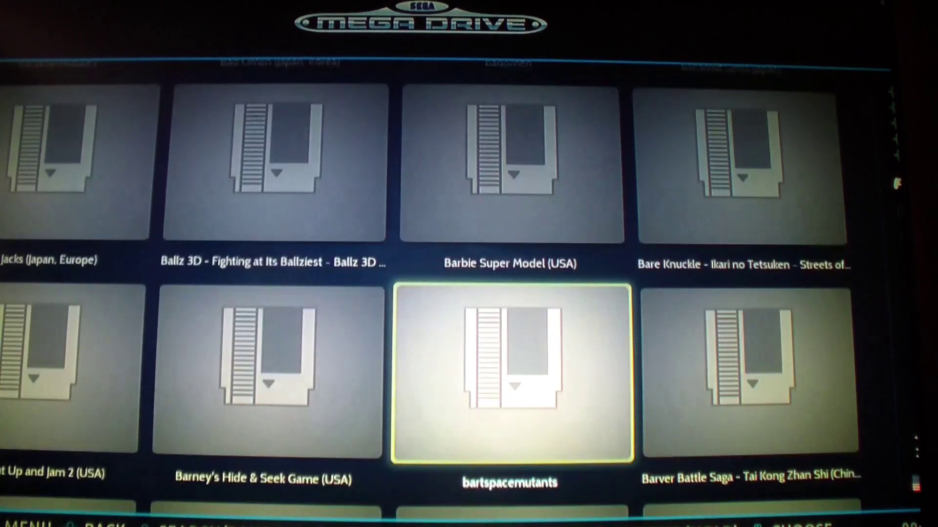
{"action": "key", "text": "Down"}
{"action": "key", "text": "Right"}
{"action": "key", "text": "Down"}
{"action": "key", "text": "Left"}
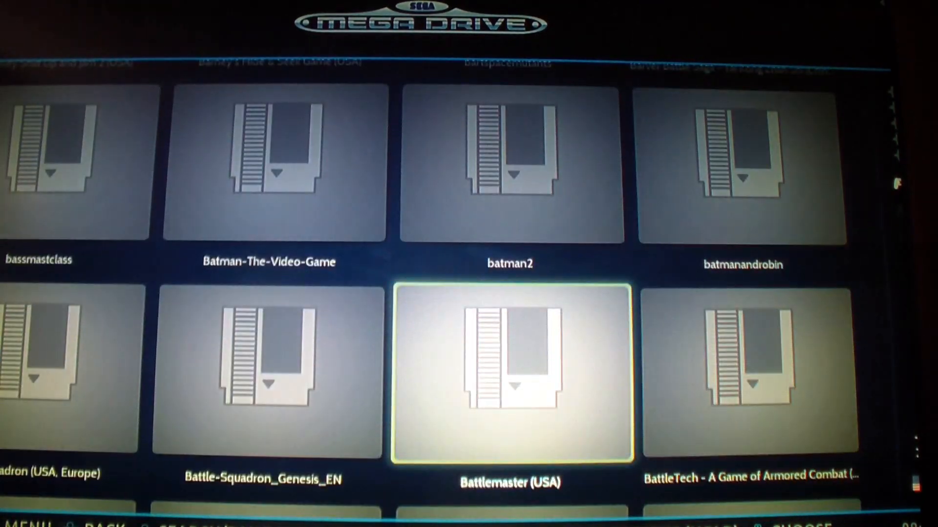
{"action": "key", "text": "Left"}
{"action": "key", "text": "Down"}
{"action": "key", "text": "Down"}
{"action": "key", "text": "Up"}
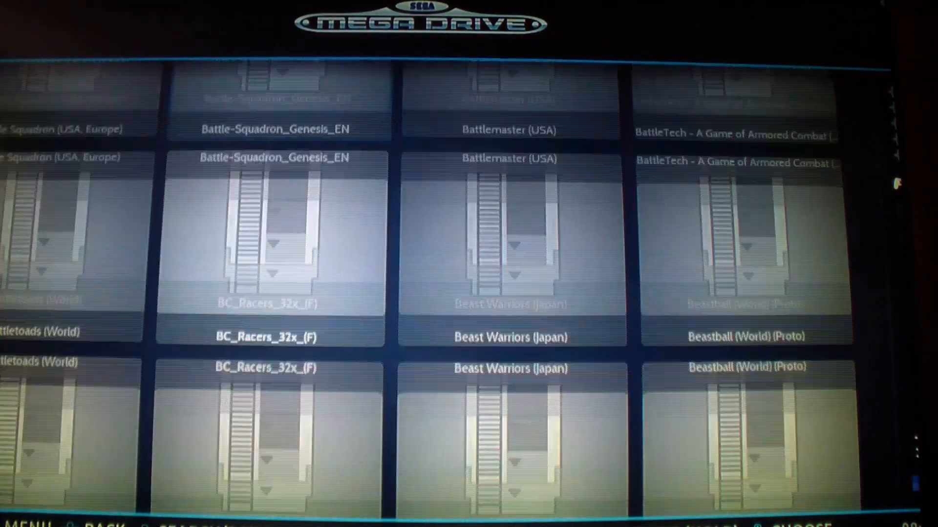
Step: Move via bassmastclass down onto BC_Racers_32x_(F) and launch it
{"action": "key", "text": "Up"}
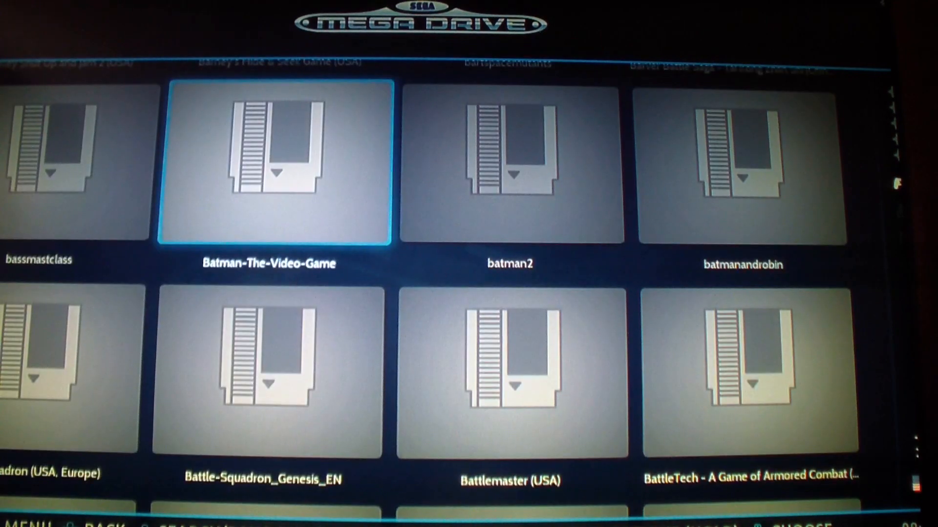
{"action": "key", "text": "Left"}
{"action": "key", "text": "Down"}
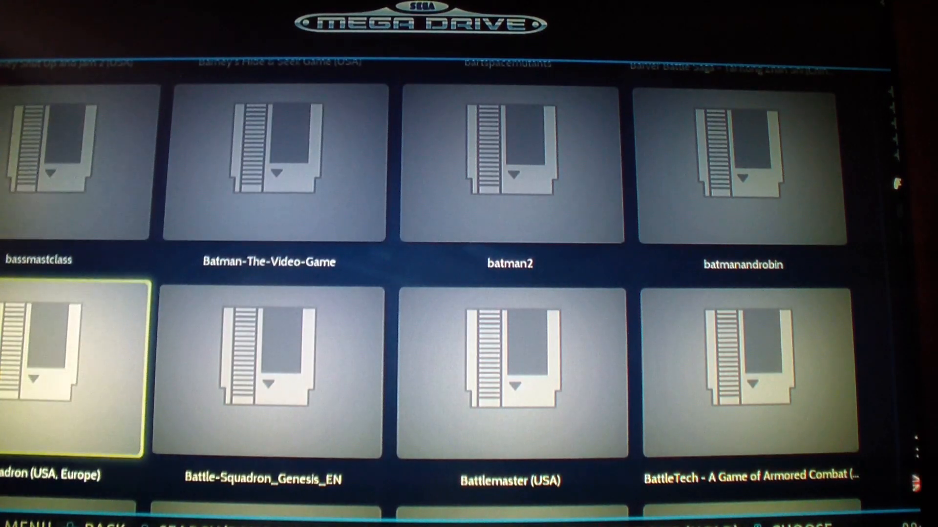
{"action": "key", "text": "Down"}
{"action": "key", "text": "Right"}
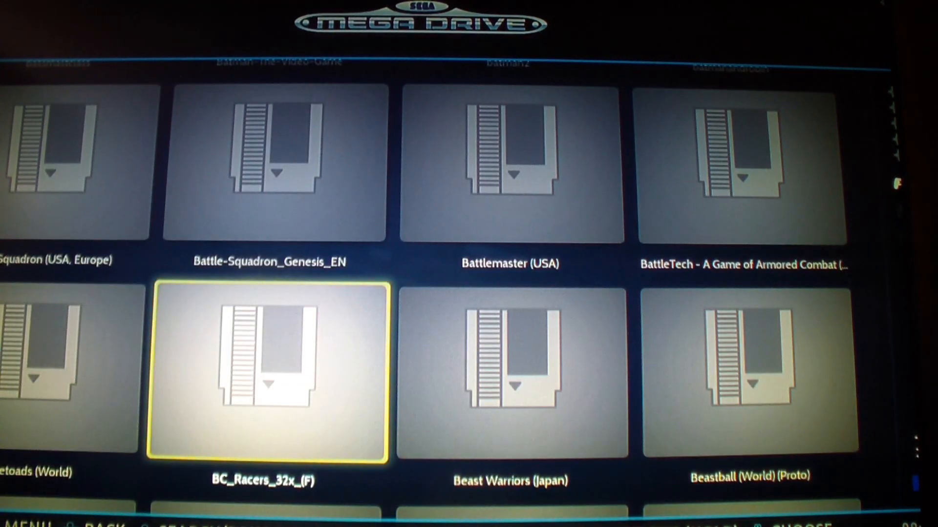
{"action": "key", "text": "Return"}
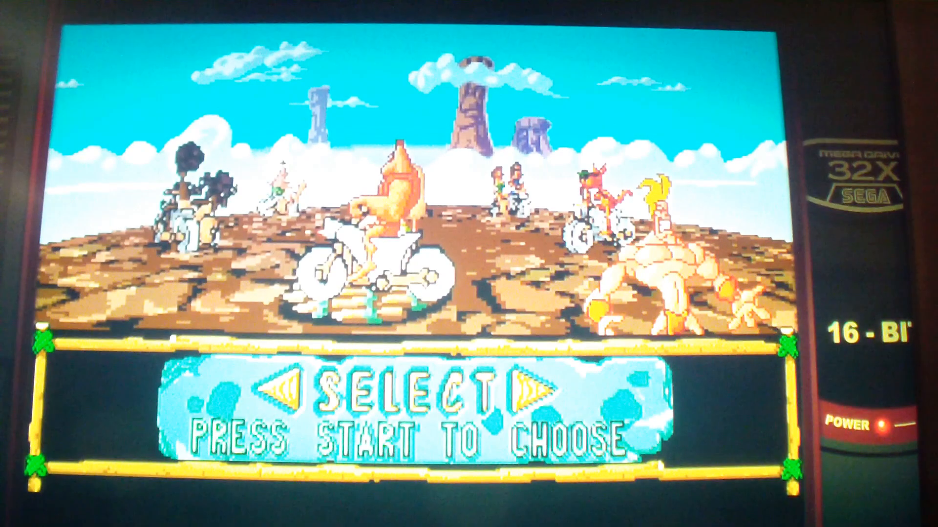
Step: Pick a different racer, run the race into lap 2, then exit to the game list
{"action": "key", "text": "Right"}
{"action": "key", "text": "Return"}
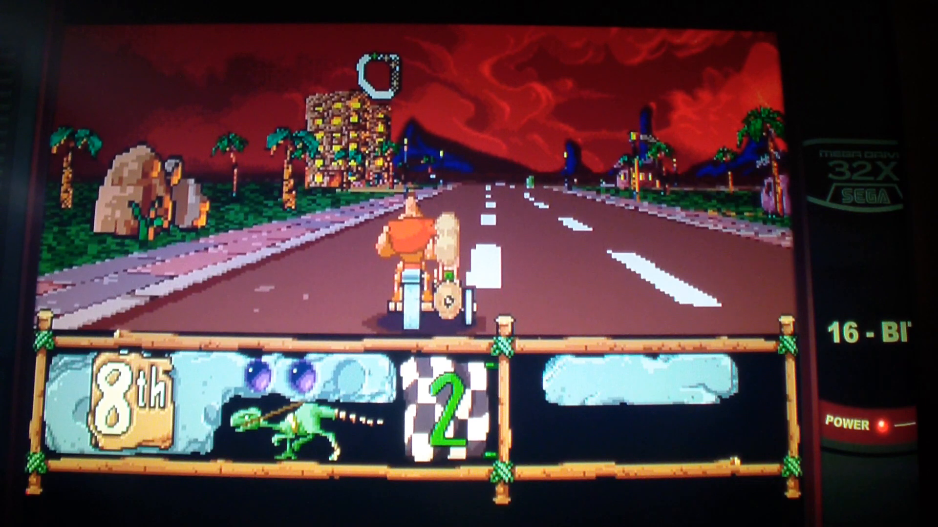
{"action": "key", "text": "Escape"}
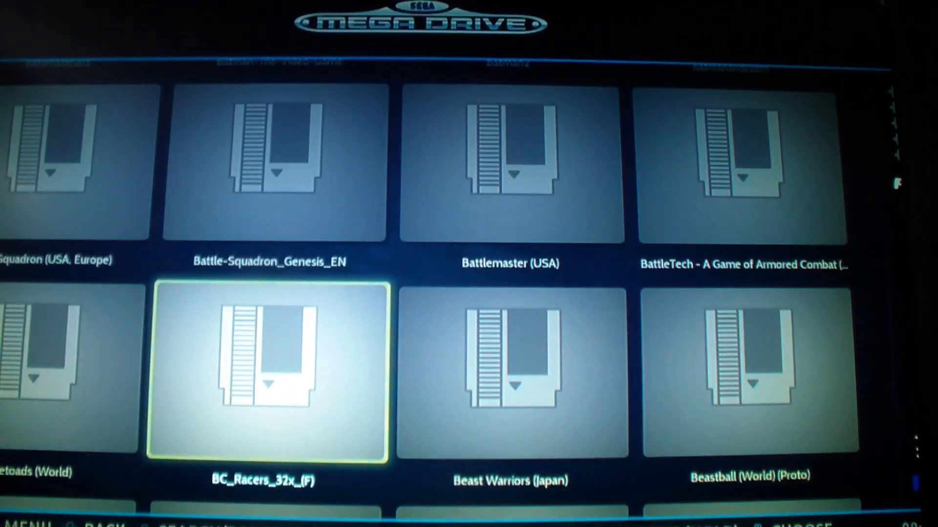
Step: Scroll the grid down from BC_Racers past the Bo titles into the C games
{"action": "key", "text": "Up"}
{"action": "key", "text": "Right"}
{"action": "key", "text": "Down"}
{"action": "key", "text": "Down"}
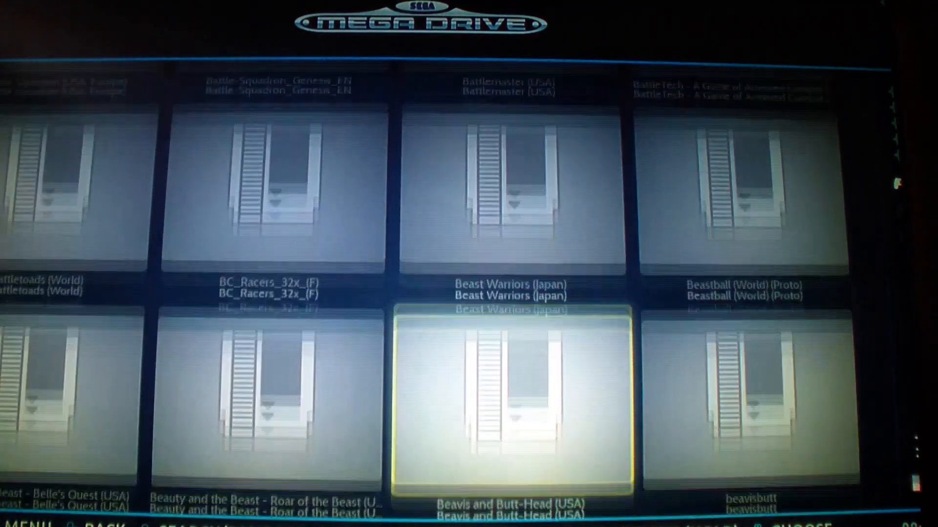
{"action": "key", "text": "Down"}
{"action": "key", "text": "Down"}
{"action": "key", "text": "Down"}
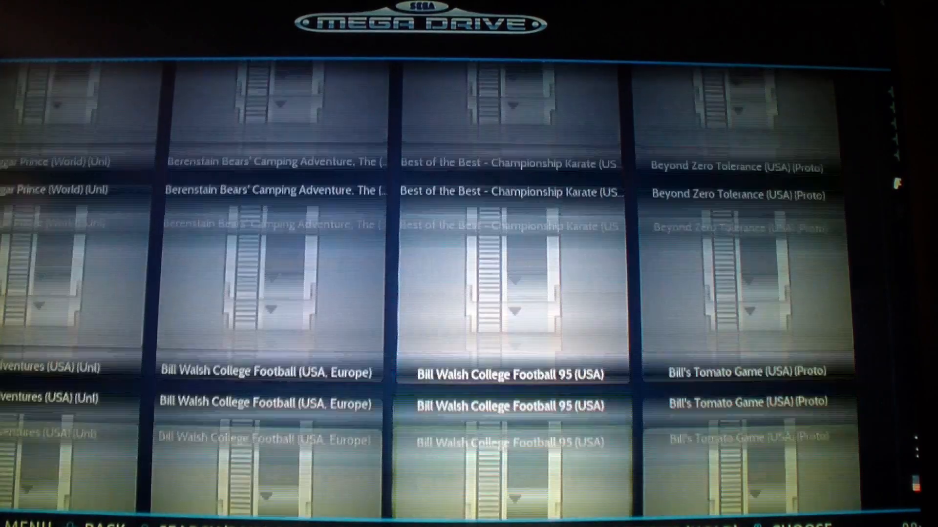
{"action": "key", "text": "Down"}
{"action": "key", "text": "Down"}
{"action": "key", "text": "Down"}
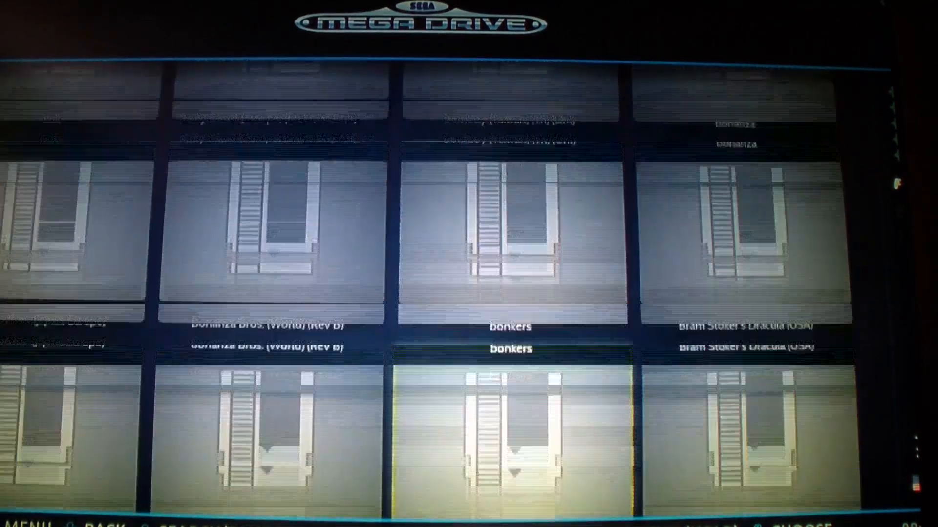
{"action": "key", "text": "Down"}
{"action": "key", "text": "Down"}
{"action": "key", "text": "Down"}
{"action": "key", "text": "Down"}
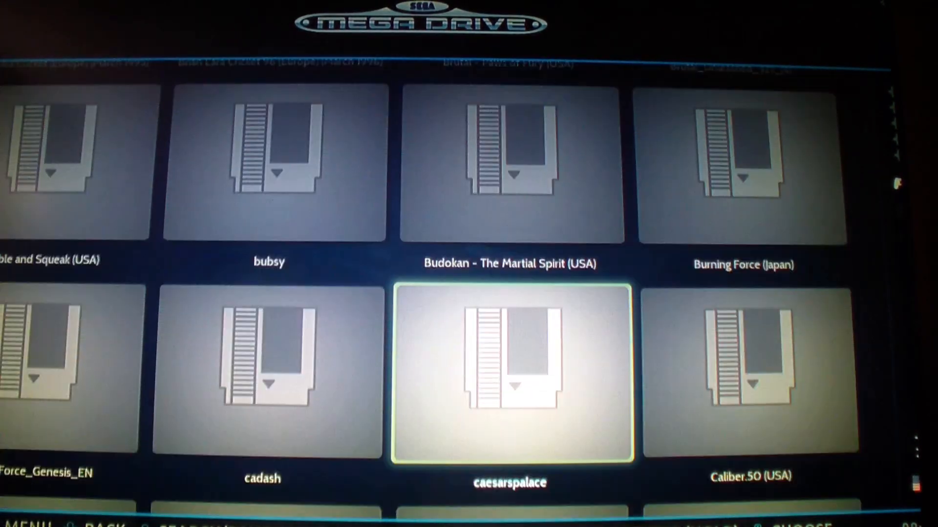
{"action": "key", "text": "Down"}
{"action": "key", "text": "Down"}
{"action": "key", "text": "Down"}
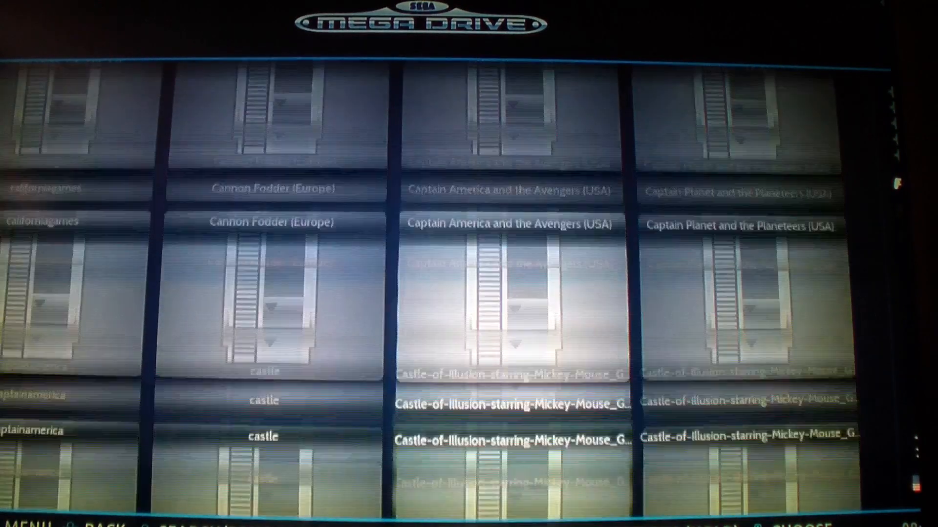
{"action": "key", "text": "Down"}
{"action": "key", "text": "Down"}
Step: Move along Cliffhanger and Comix Zone to Cosmic Spacehead beside Cosmic_Carnage_32x_(5)
{"action": "key", "text": "Left"}
{"action": "key", "text": "Down"}
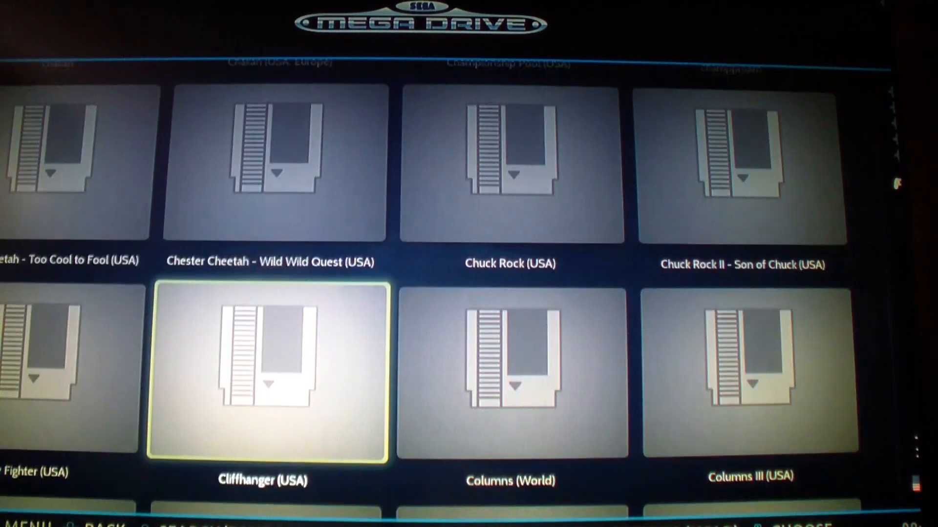
{"action": "key", "text": "Right"}
{"action": "key", "text": "Right"}
{"action": "key", "text": "Right"}
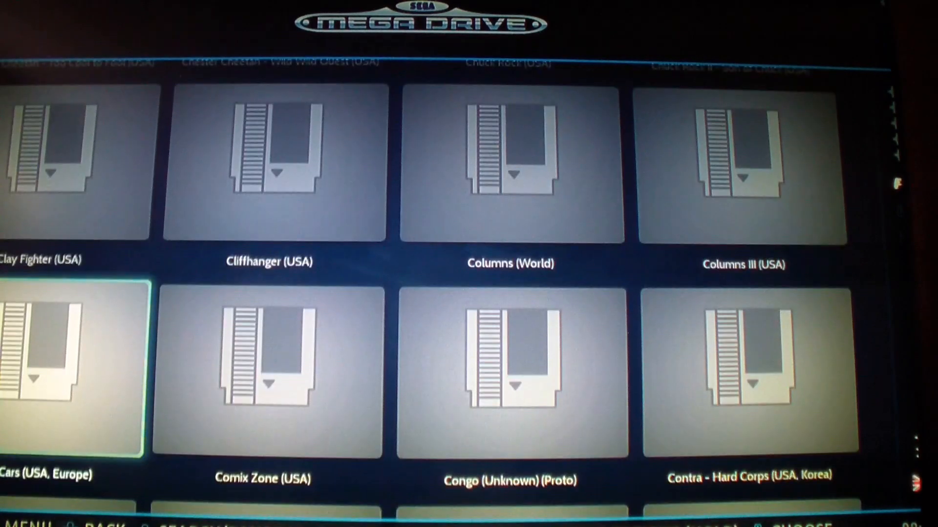
{"action": "key", "text": "Right"}
{"action": "key", "text": "Right"}
{"action": "key", "text": "Right"}
{"action": "key", "text": "Down"}
{"action": "key", "text": "Left"}
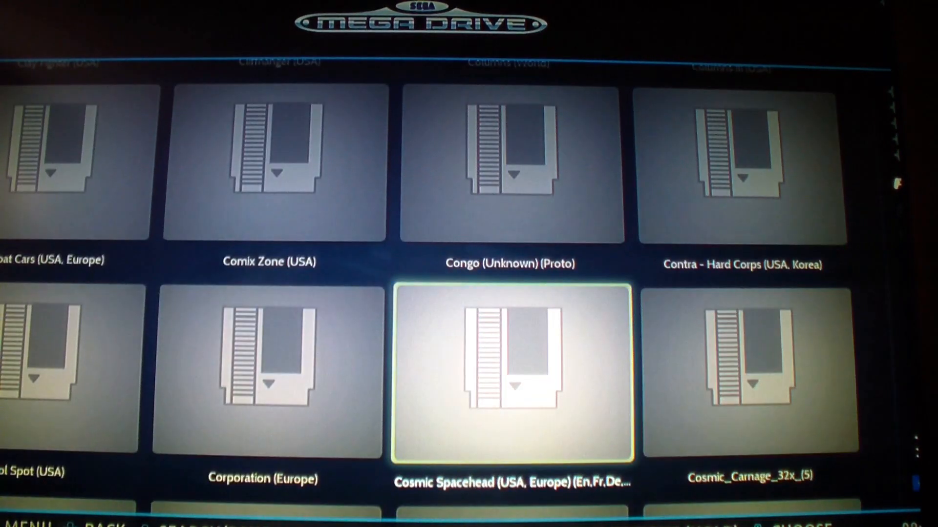